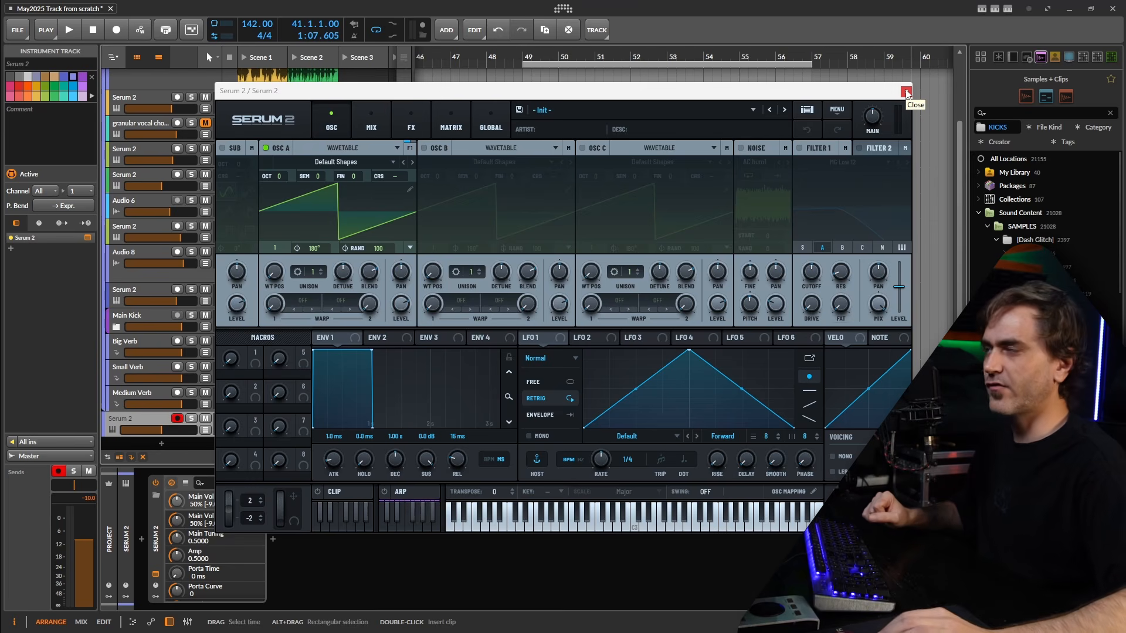
Close the synth editor and insert a Note Transpose device before Serum 2 on the new track.
{"action": "left_click", "coordinate": [905, 89]}
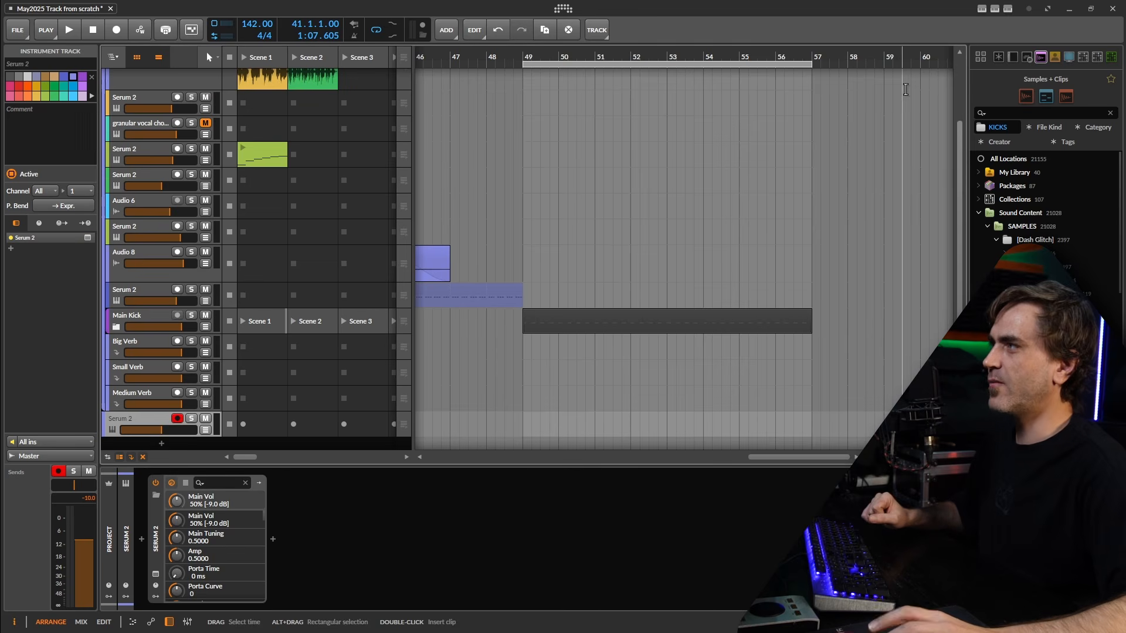
{"action": "left_click", "coordinate": [141, 538]}
{"action": "type", "text": "tran"}
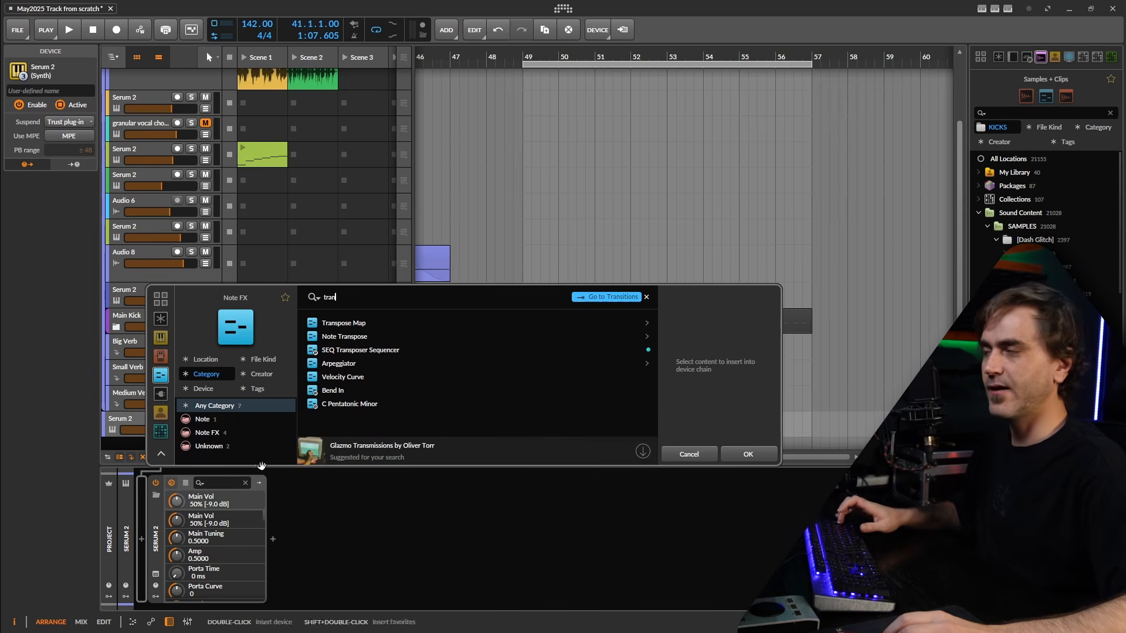
{"action": "left_click", "coordinate": [394, 338]}
{"action": "left_click", "coordinate": [744, 453]}
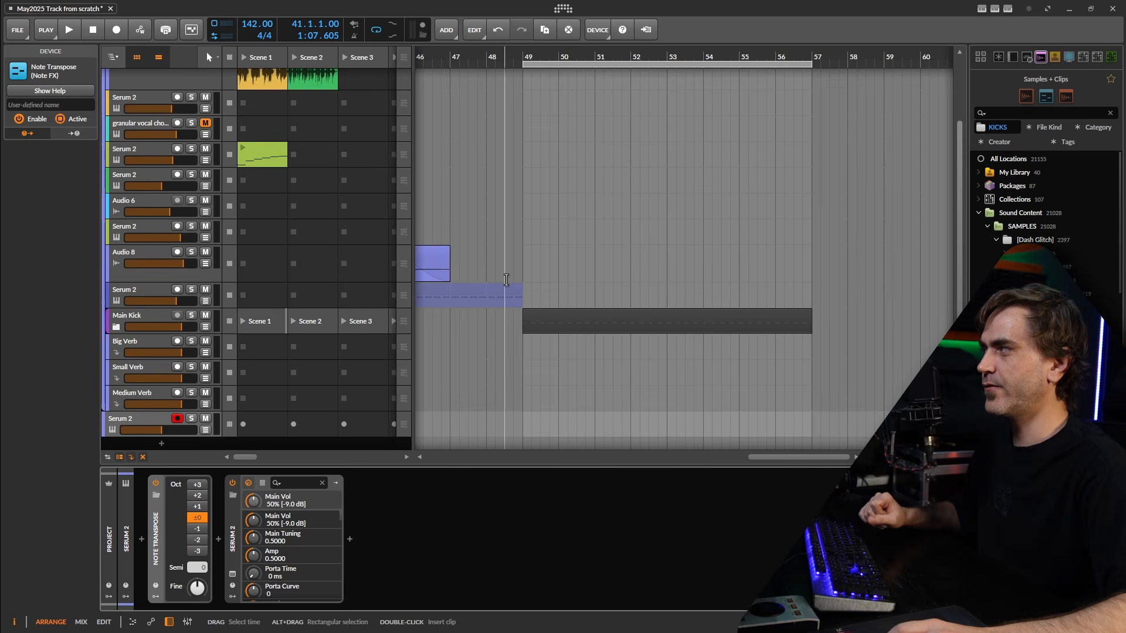
Move the new Serum 2 track directly above Main Kick and create a looped clip spanning bars 49 to 57.
{"action": "left_click", "coordinate": [158, 332]}
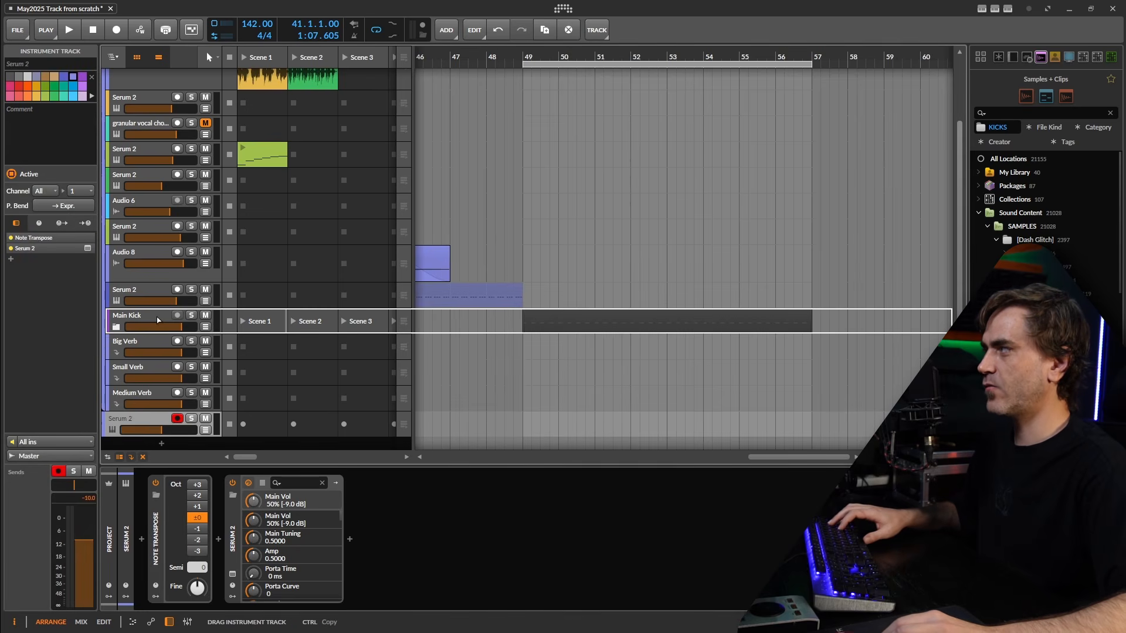
{"action": "left_click_drag", "start_coordinate": [157, 320], "coordinate": [159, 319]}
{"action": "double_click", "coordinate": [530, 318]}
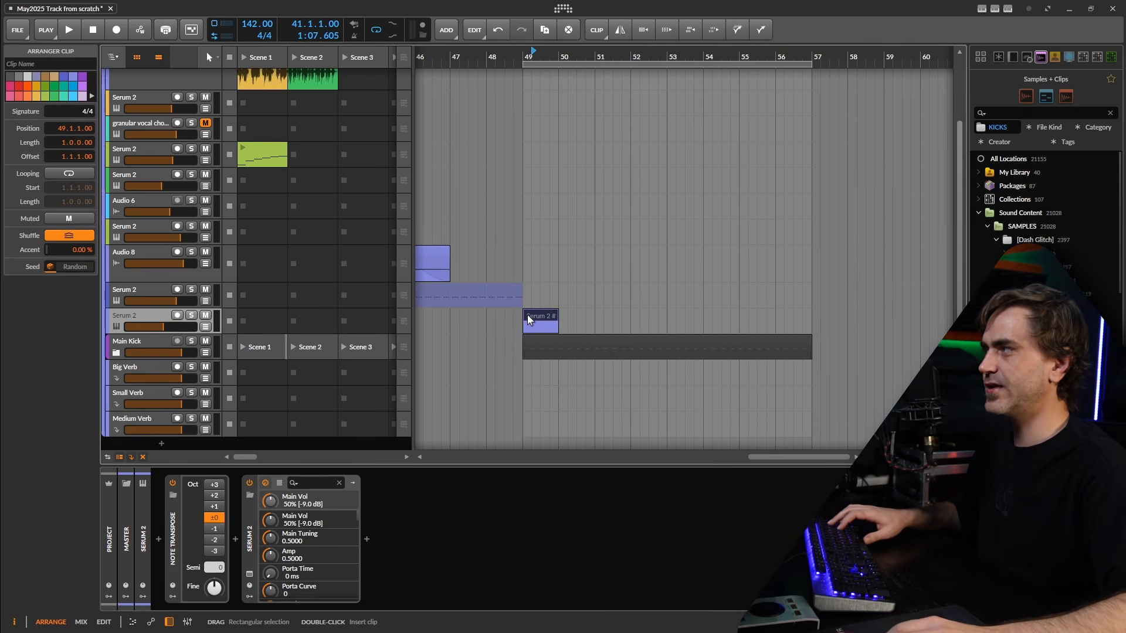
{"action": "left_click_drag", "start_coordinate": [557, 315], "coordinate": [811, 318]}
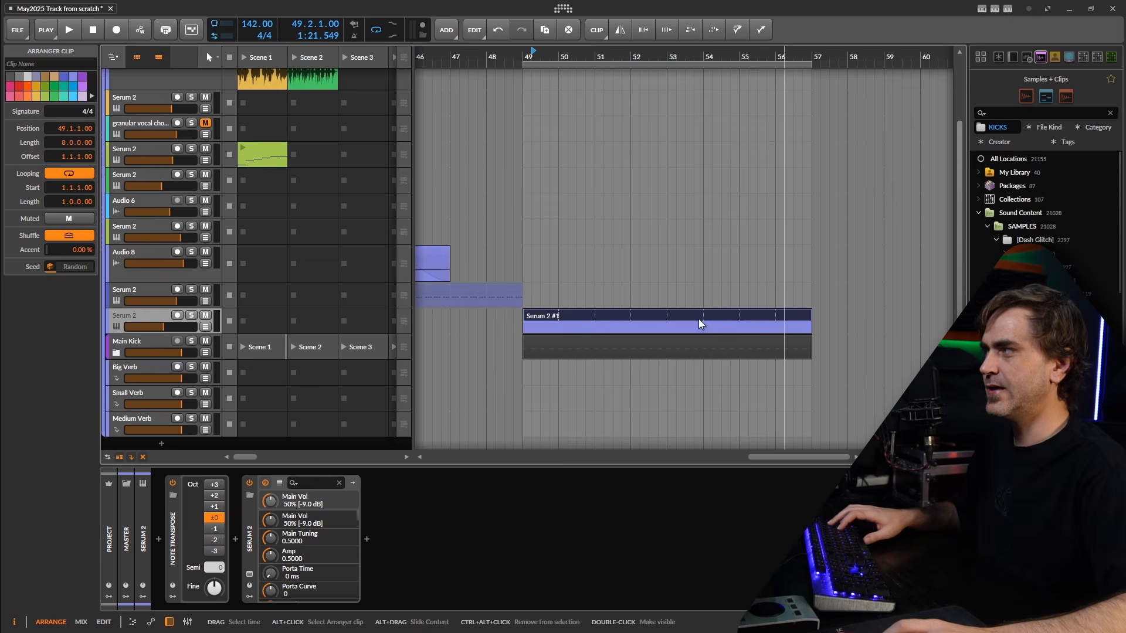
Fill the clip's one-bar loop with three C1 sixteenth notes per beat, leaving the first sixteenth of each beat empty.
{"action": "double_click", "coordinate": [523, 317]}
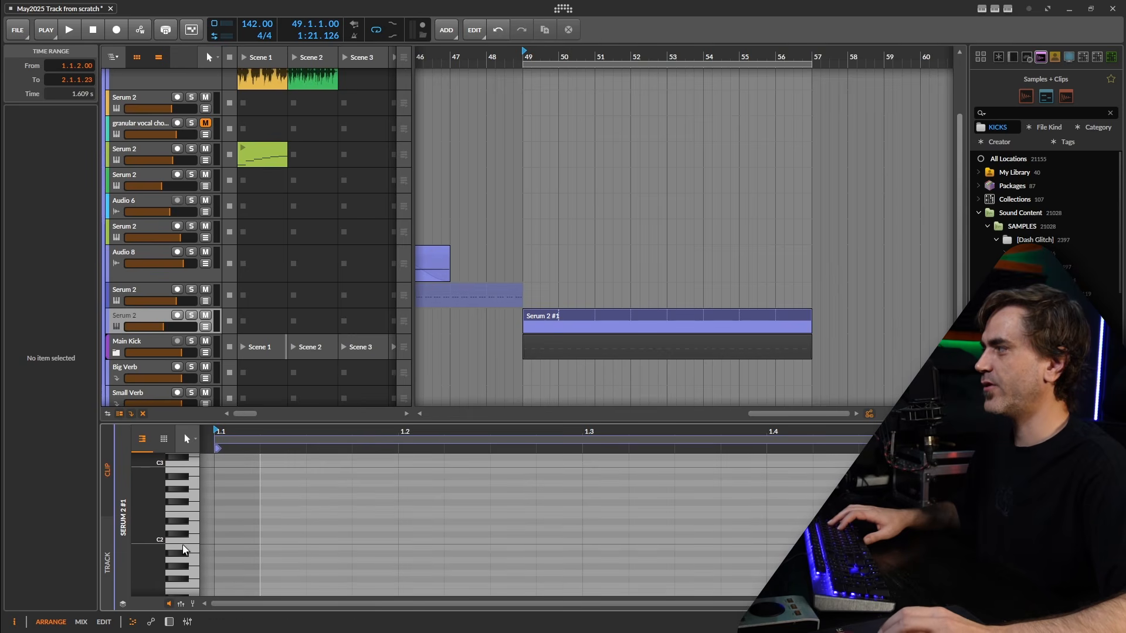
{"action": "scroll", "coordinate": [185, 549], "scroll_direction": "down", "scroll_amount": 3}
{"action": "left_click", "coordinate": [280, 535]}
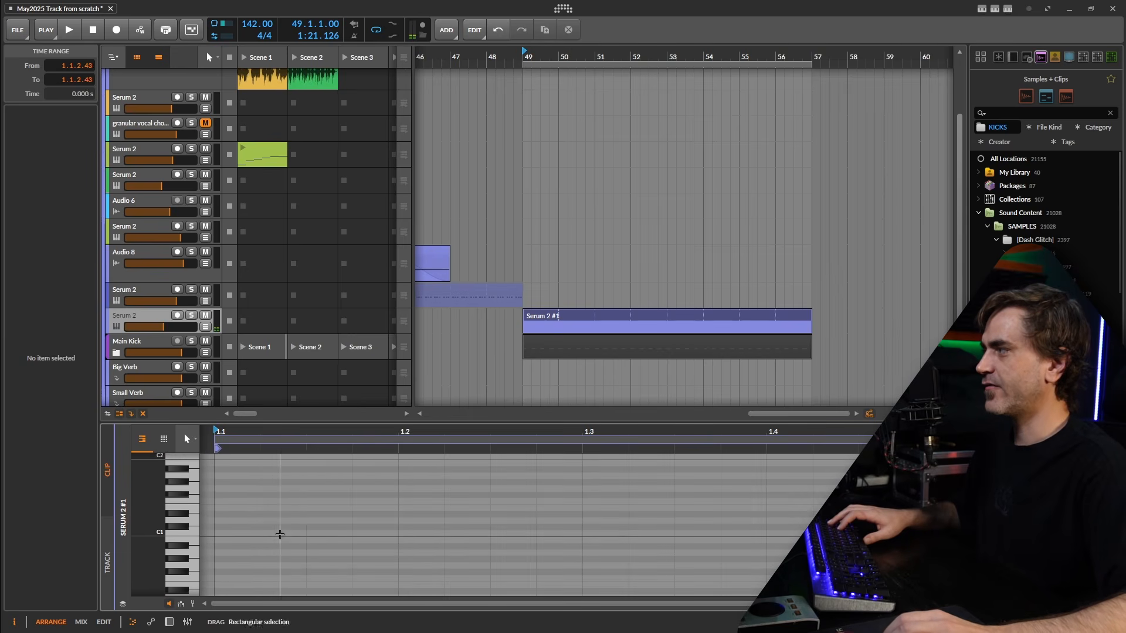
{"action": "double_click", "coordinate": [280, 535]}
{"action": "key", "text": "ctrl+d"}
{"action": "key", "text": "ctrl+d"}
{"action": "left_click_drag", "start_coordinate": [379, 512], "coordinate": [221, 551]}
{"action": "key", "text": "ctrl+d"}
{"action": "key", "text": "ctrl+d"}
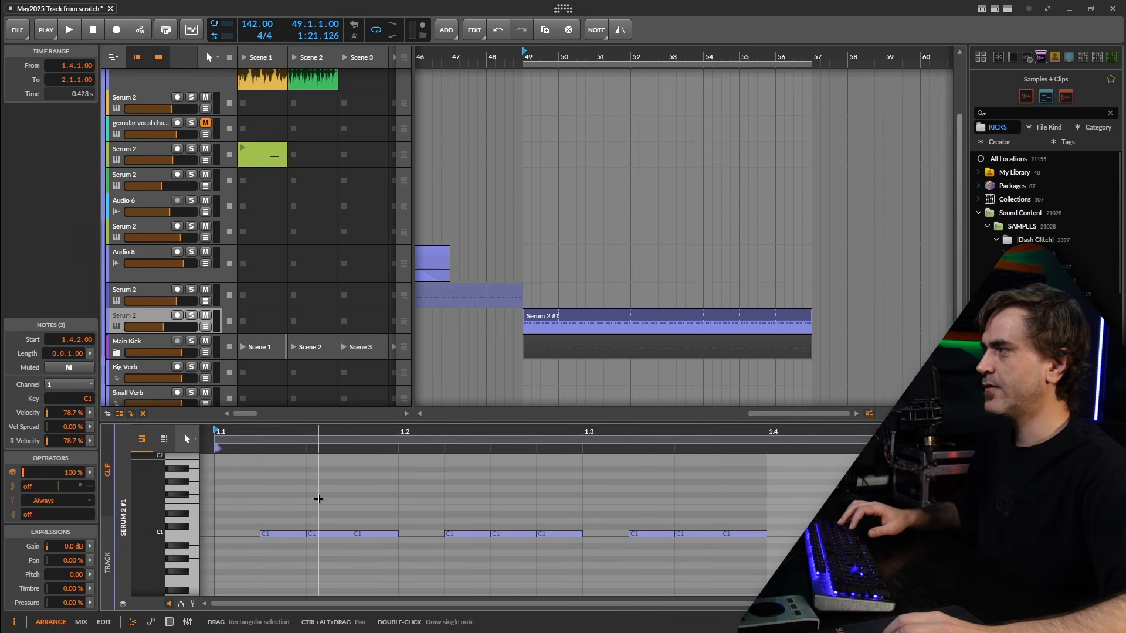
Solo the bass track during playback and set Note Transpose to +5 semitones.
{"action": "left_click", "coordinate": [318, 499]}
{"action": "key", "text": "space"}
{"action": "left_click", "coordinate": [191, 315]}
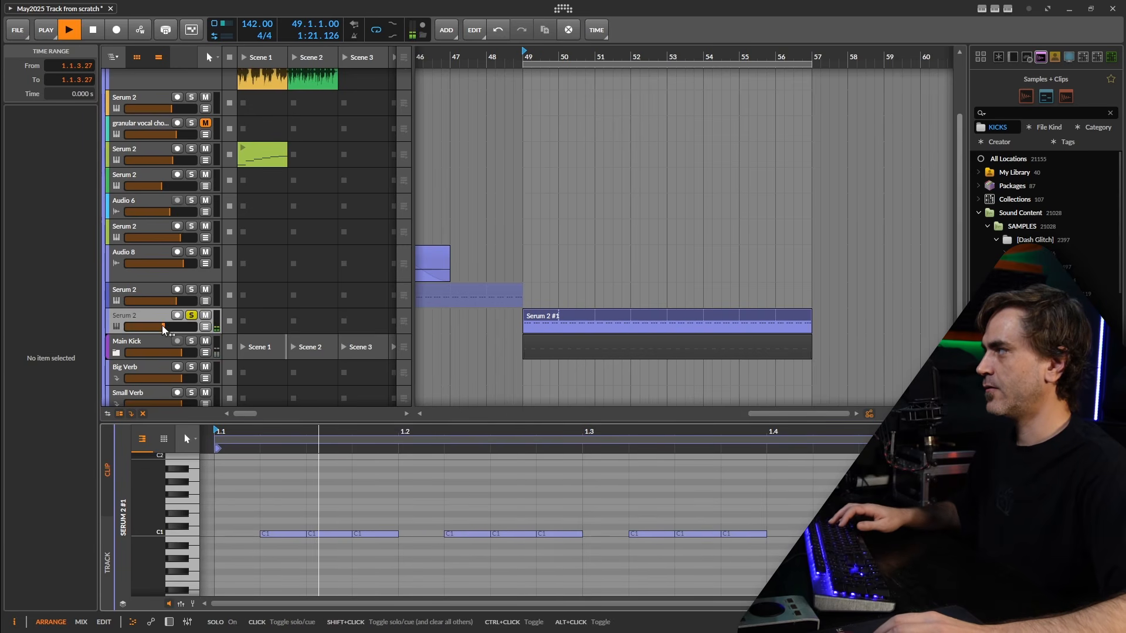
{"action": "key", "text": "d"}
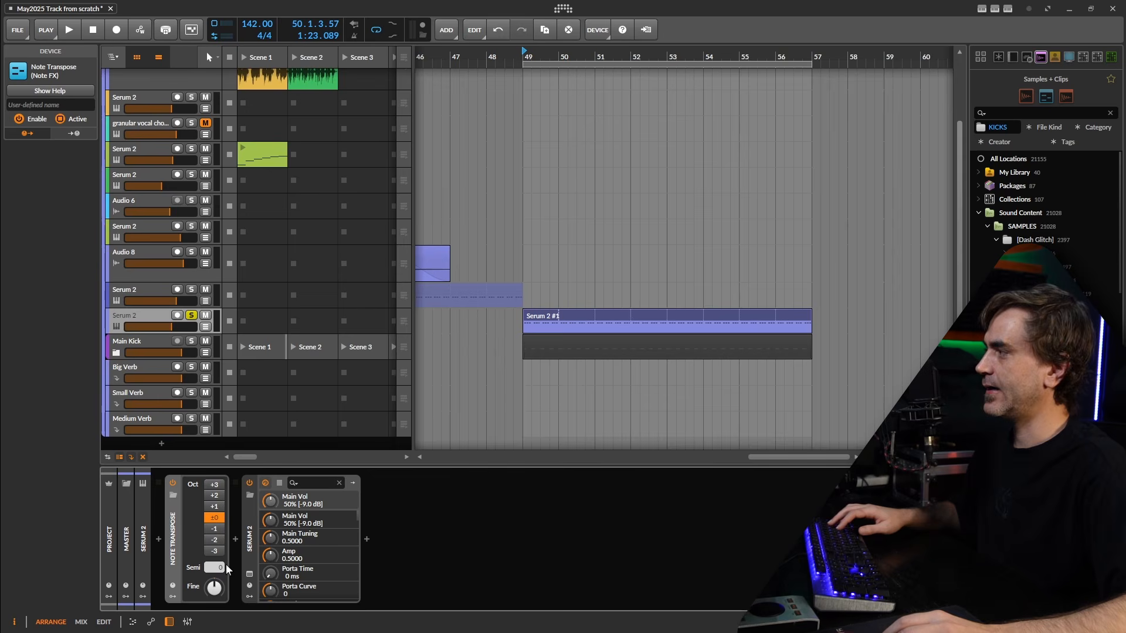
{"action": "left_click_drag", "start_coordinate": [222, 566], "coordinate": [223, 565]}
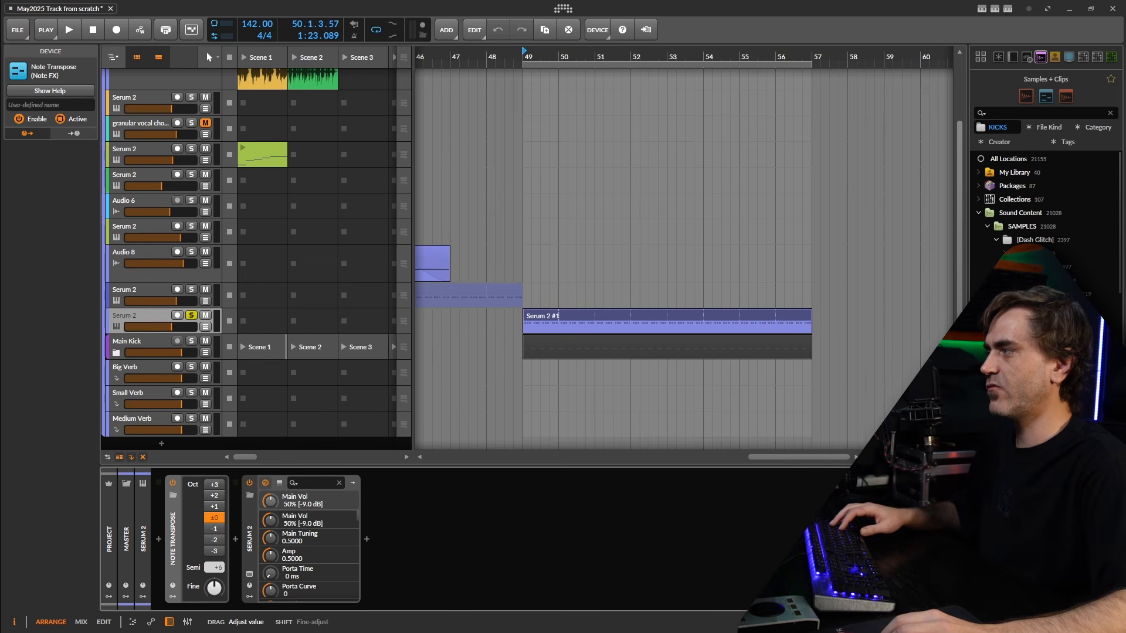
Raise the last note of the first beat to C2 and the middle note of the second beat to C#2.
{"action": "left_click", "coordinate": [652, 317]}
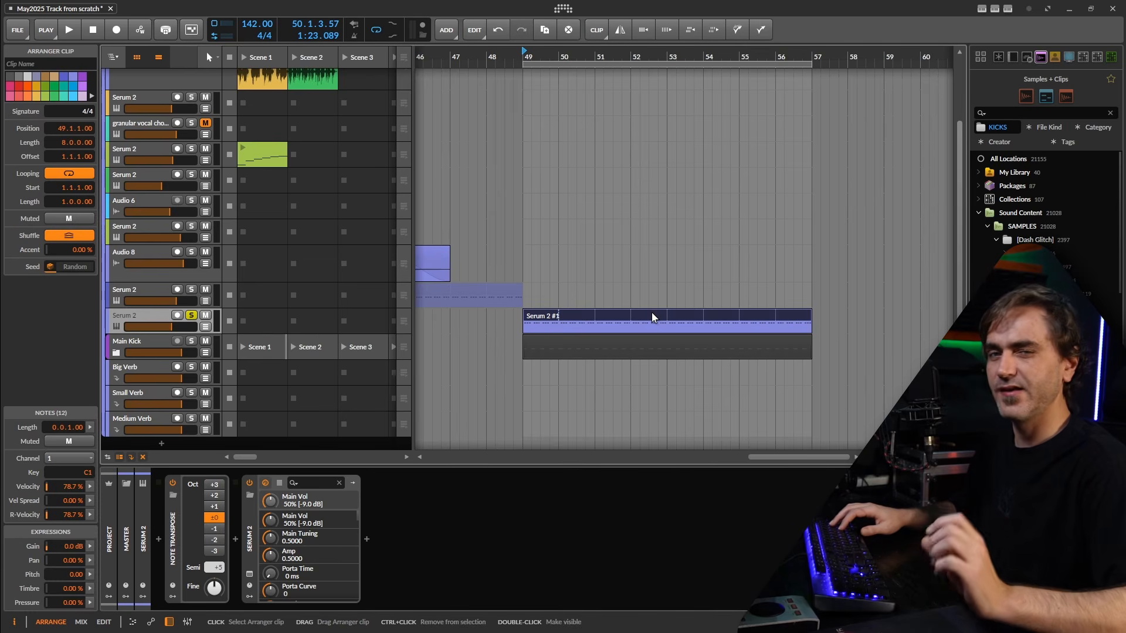
{"action": "double_click", "coordinate": [652, 317]}
{"action": "left_click", "coordinate": [369, 535]}
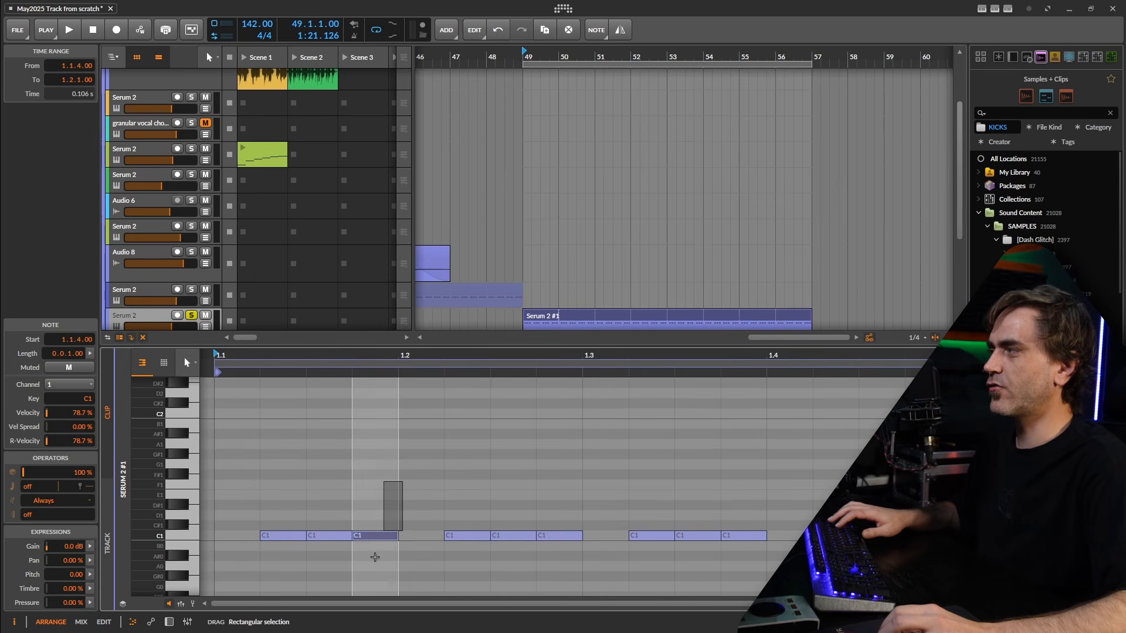
{"action": "key", "text": "shift+Up"}
{"action": "left_click", "coordinate": [510, 535]}
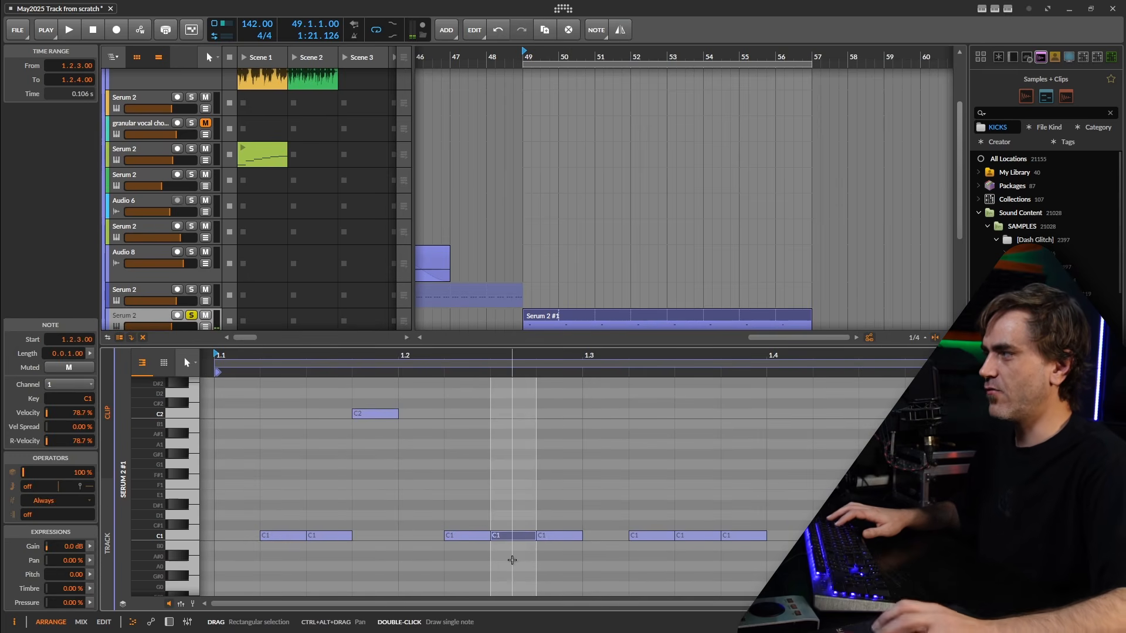
{"action": "key", "text": "shift+Up"}
{"action": "key", "text": "Up"}
Raise the middle note of the third beat to C2 and duplicate it into the fourth beat as C#2.
{"action": "left_click", "coordinate": [685, 535]}
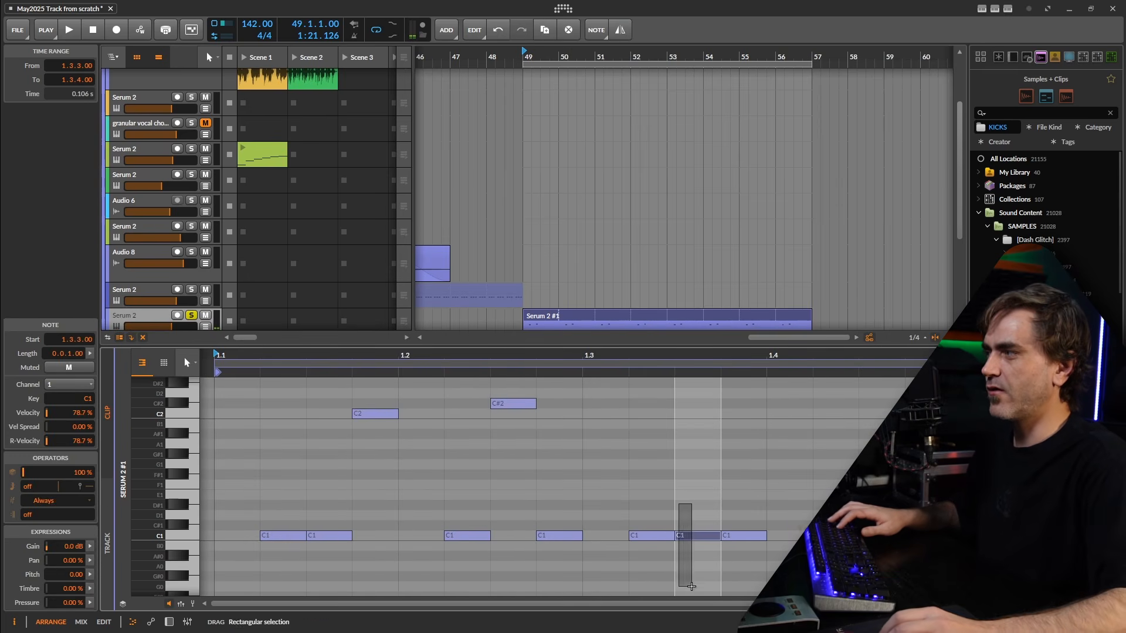
{"action": "key", "text": "shift+Up"}
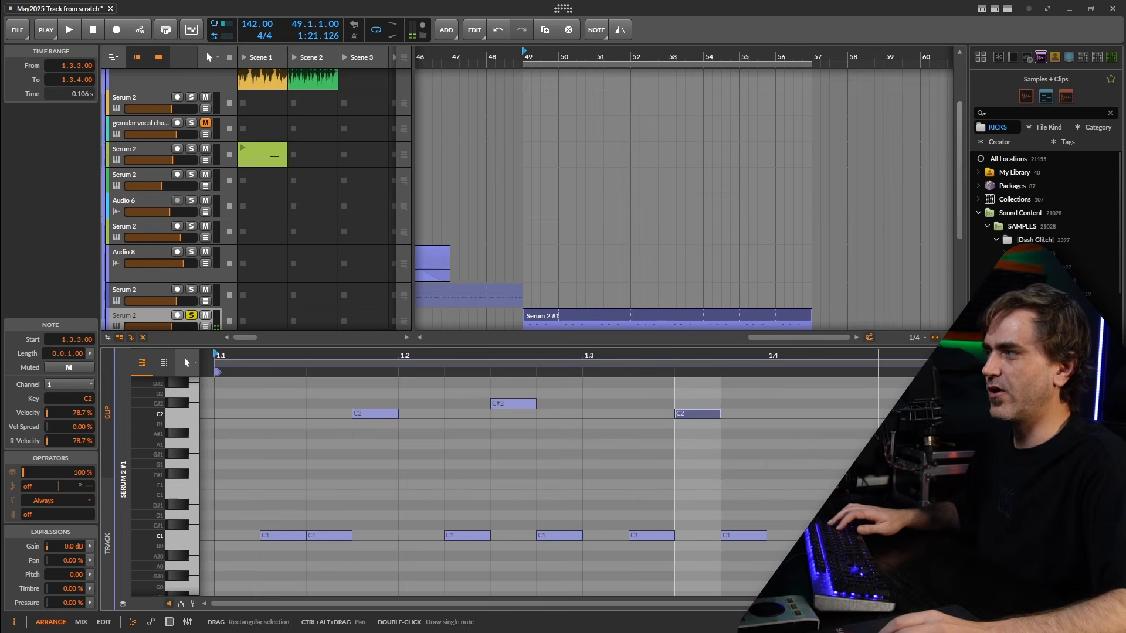
{"action": "key", "text": "ctrl+d"}
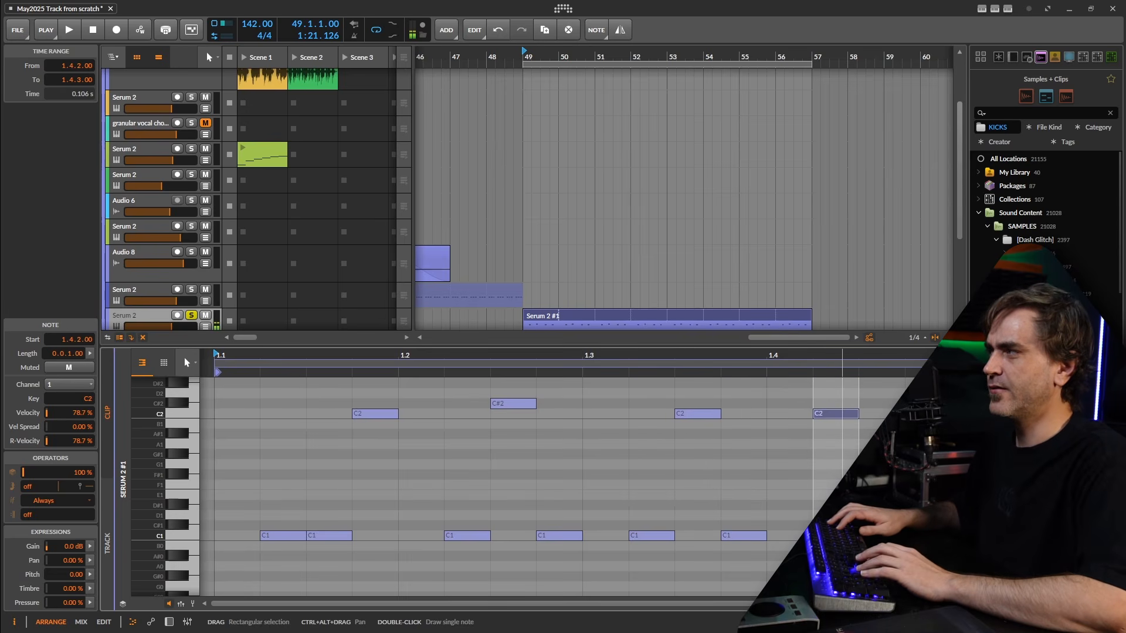
{"action": "key", "text": "Up"}
Play back the bass pattern and unsolo its track to hear it with the kick.
{"action": "key", "text": "space"}
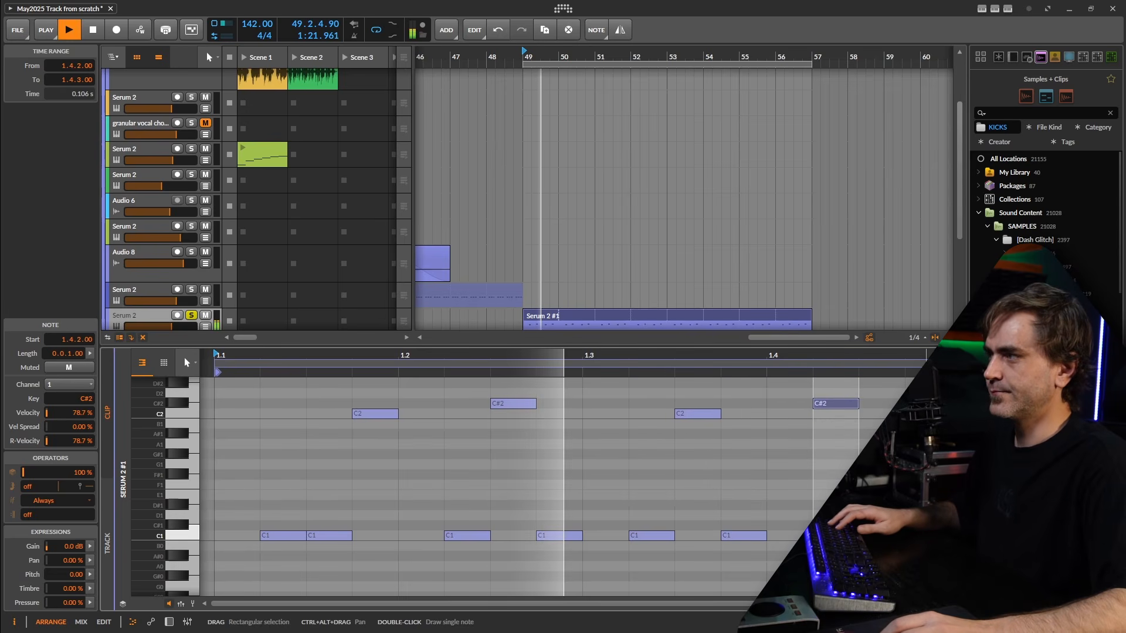
{"action": "scroll", "coordinate": [205, 283], "scroll_direction": "down", "scroll_amount": 2}
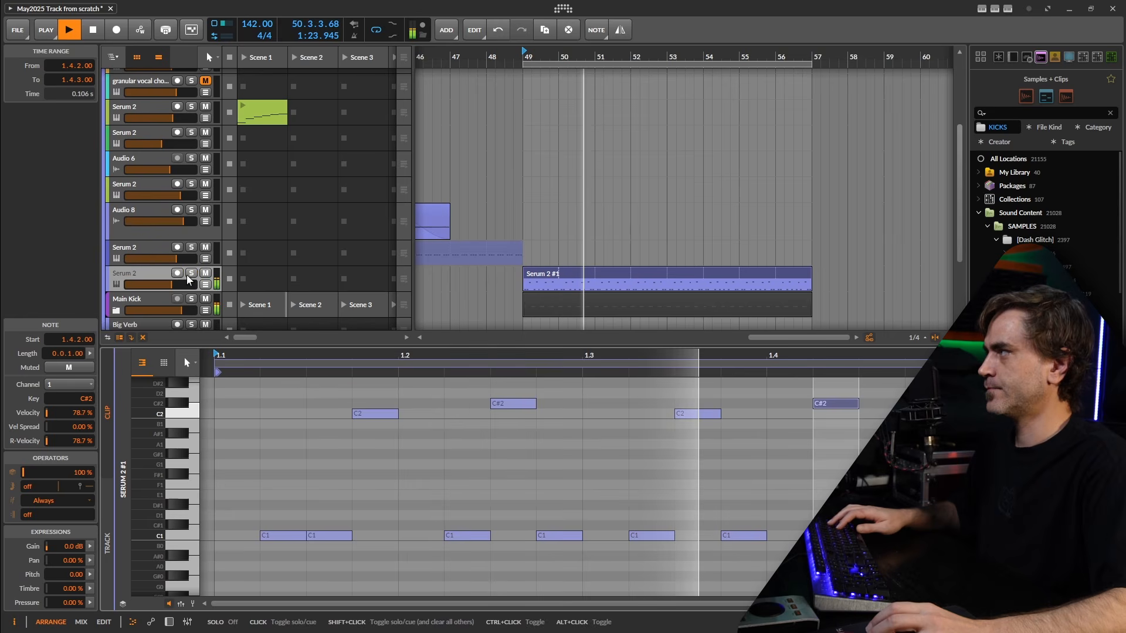
{"action": "key", "text": "space"}
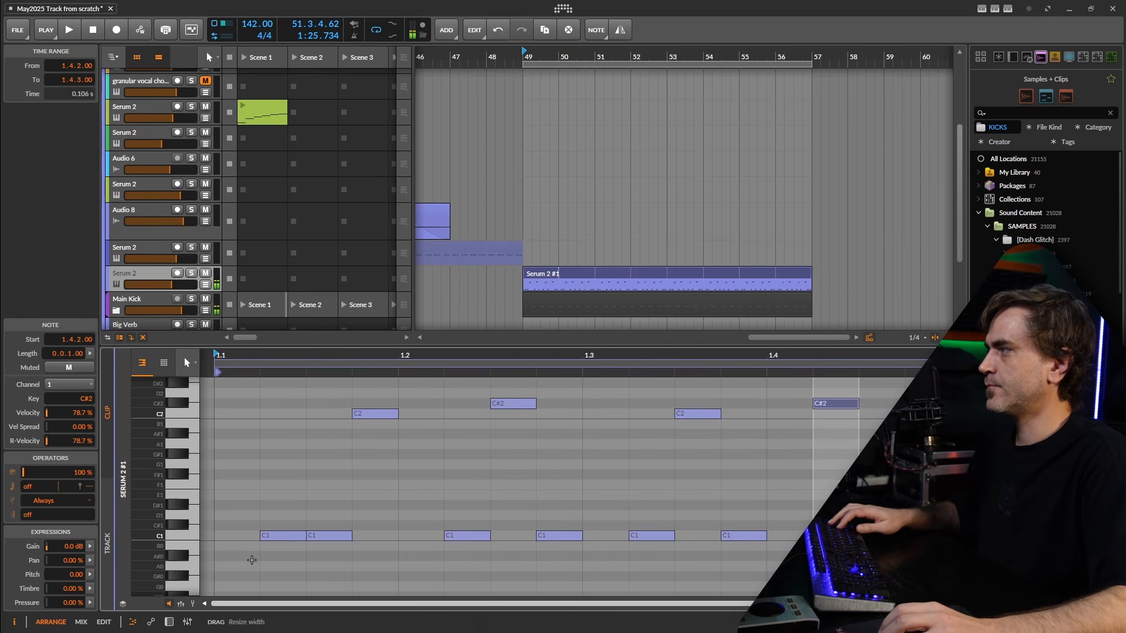
Lower all the notes in the clip by one octave, play the pattern and show the track's devices.
{"action": "key", "text": "ctrl+a"}
{"action": "key", "text": "shift+Down"}
{"action": "key", "text": "space"}
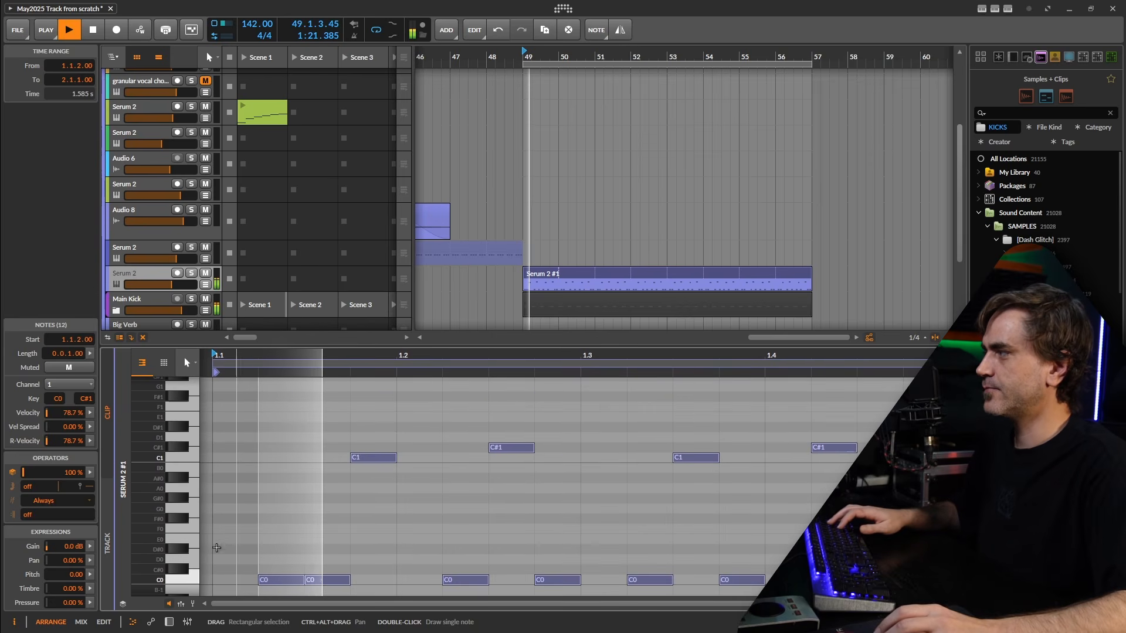
{"action": "left_click", "coordinate": [168, 623]}
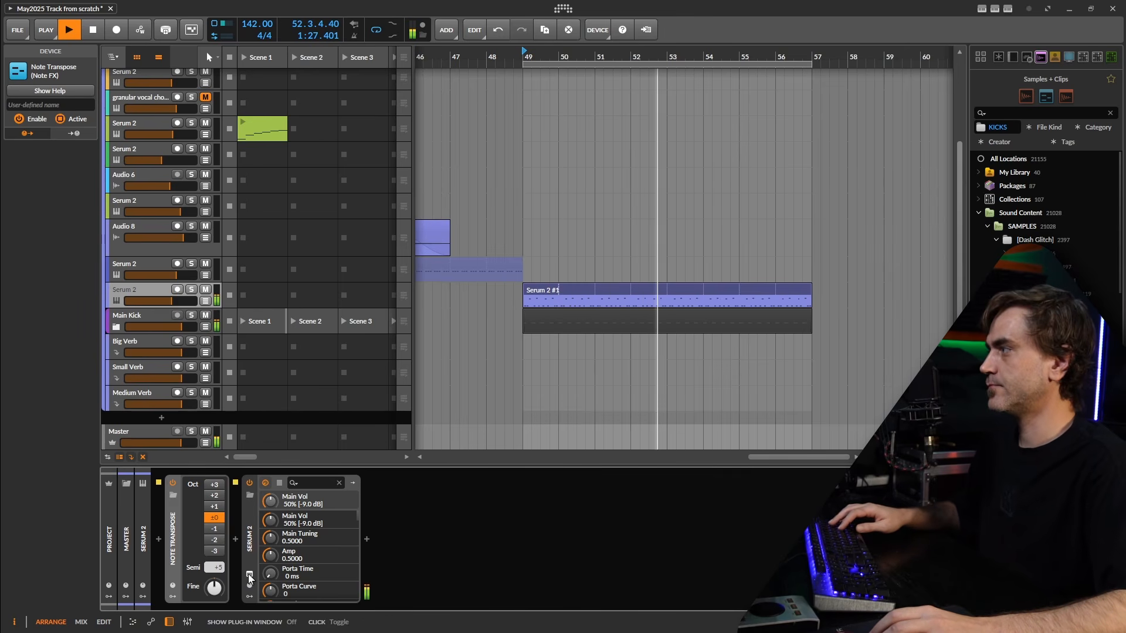
Stop playback, reopen the bass clip and return every note to C1.
{"action": "left_click", "coordinate": [540, 288]}
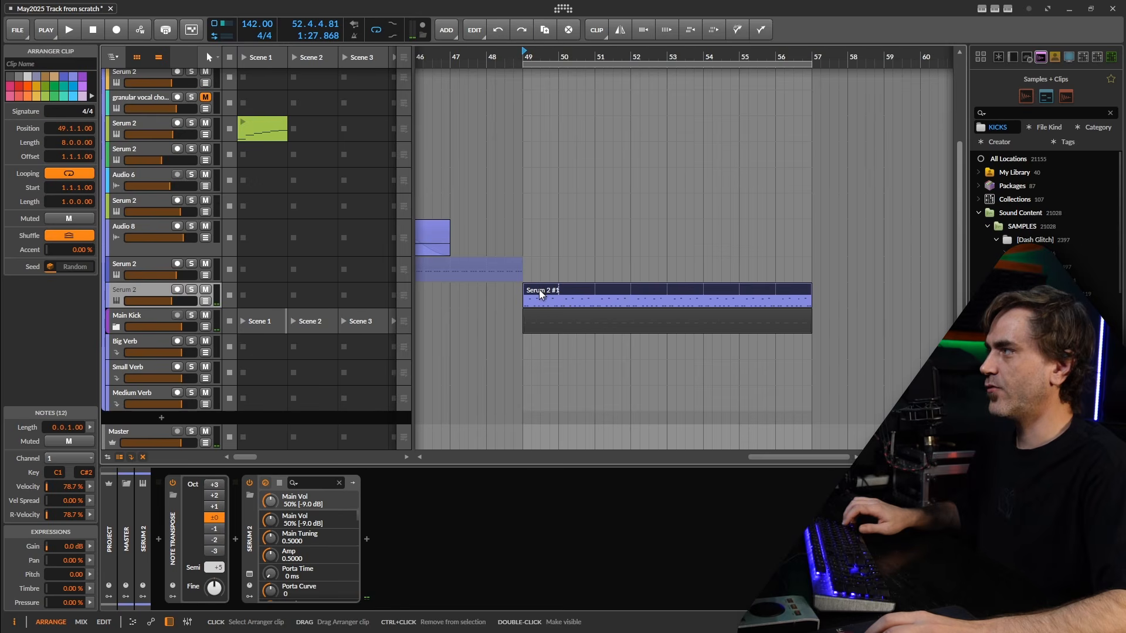
{"action": "double_click", "coordinate": [540, 293]}
{"action": "key", "text": "space"}
{"action": "left_click", "coordinate": [592, 463]}
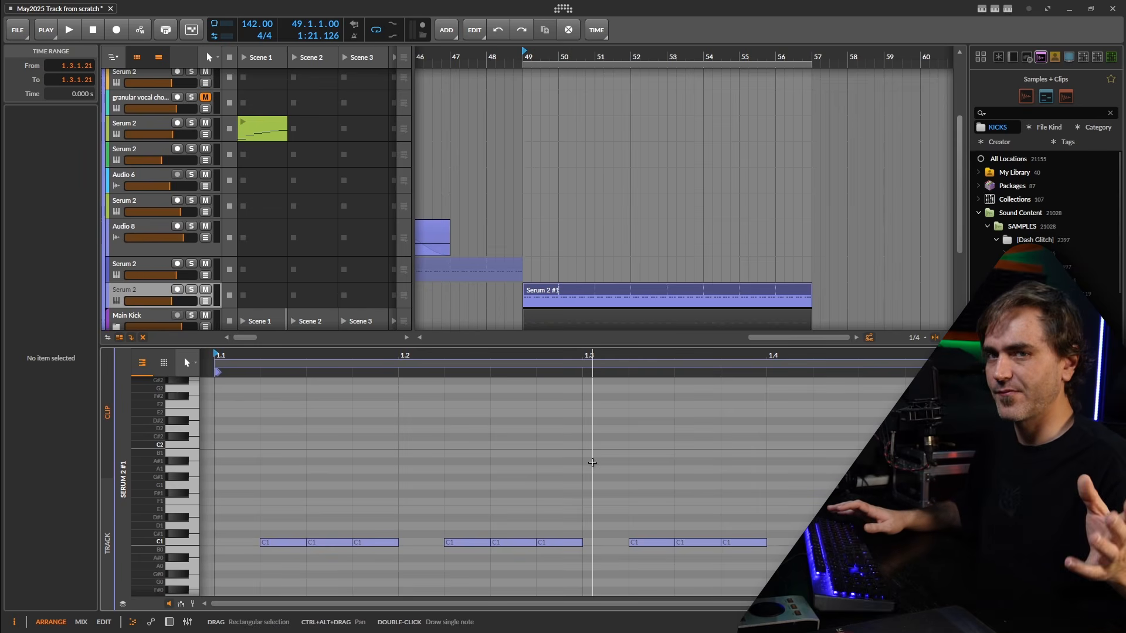
Lower all the bass clip's notes to C0 and play the pattern with the kick.
{"action": "key", "text": "d"}
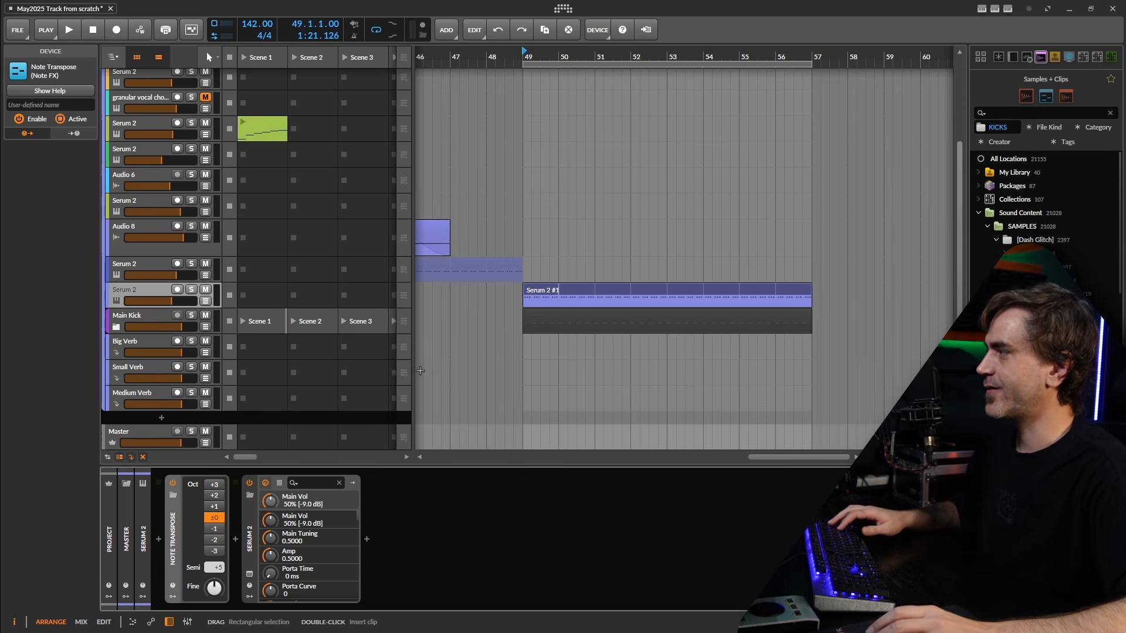
{"action": "left_click", "coordinate": [250, 574]}
{"action": "key", "text": "space"}
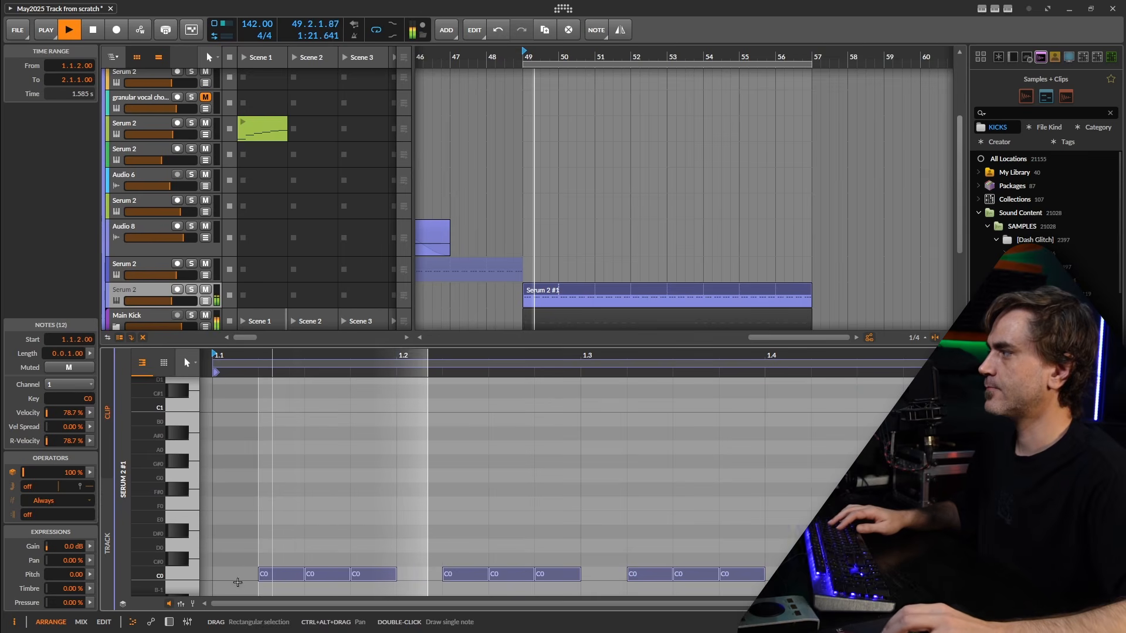
Open the Serum 2 editor and set oscillator A's random phase to 0, comparing playback with a value of 100.
{"action": "left_click", "coordinate": [170, 622]}
{"action": "left_click", "coordinate": [248, 572]}
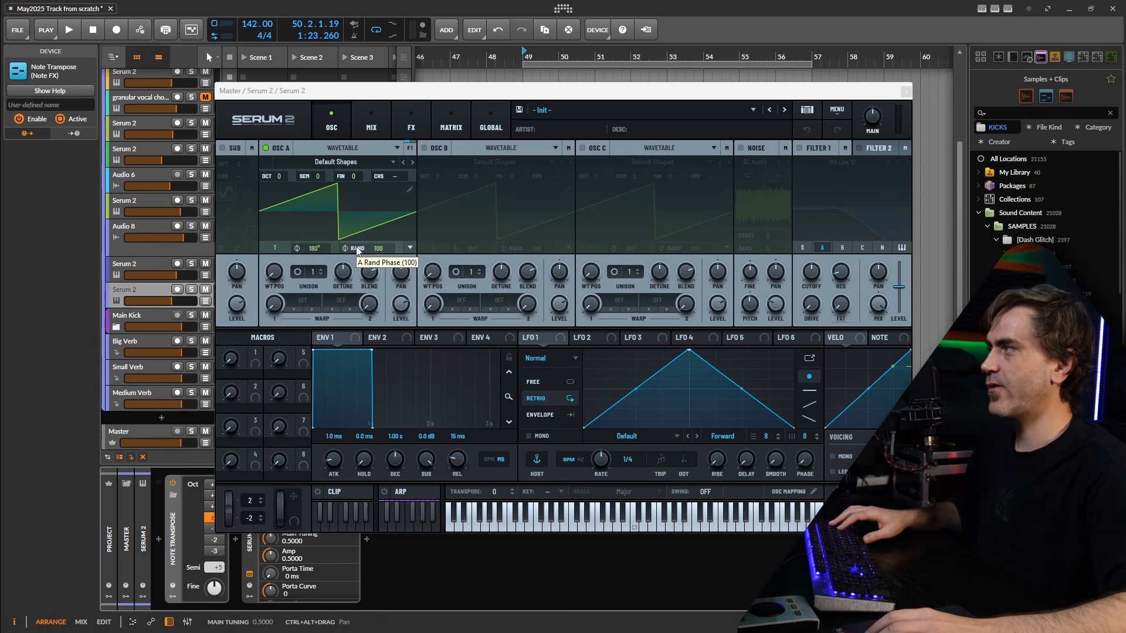
{"action": "left_click_drag", "start_coordinate": [377, 248], "coordinate": [365, 348]}
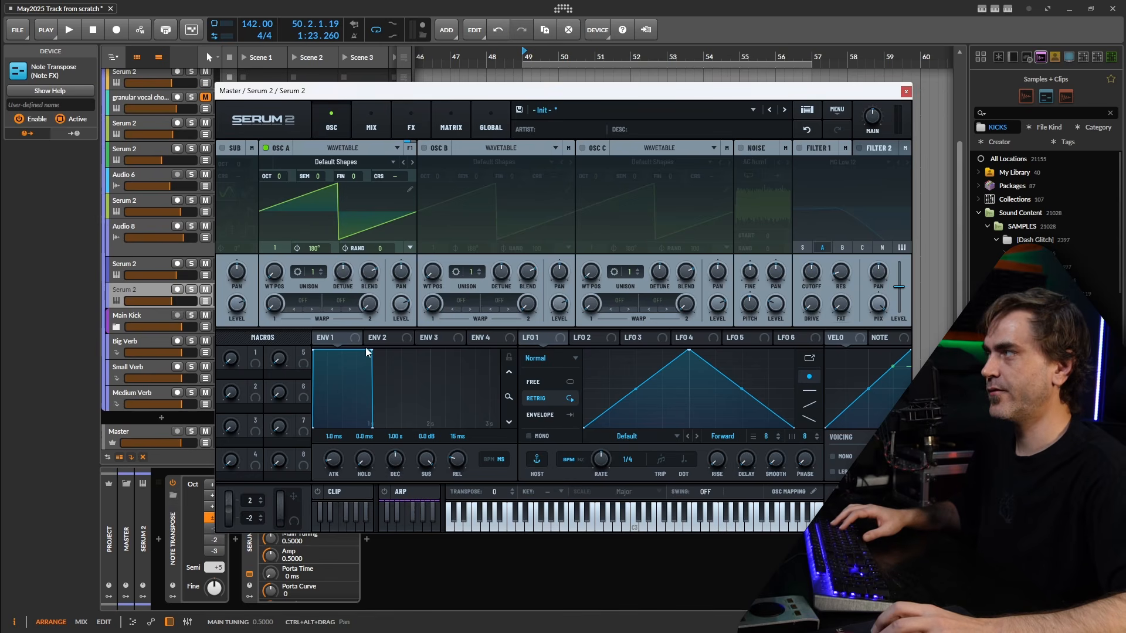
{"action": "double_click", "coordinate": [380, 248]}
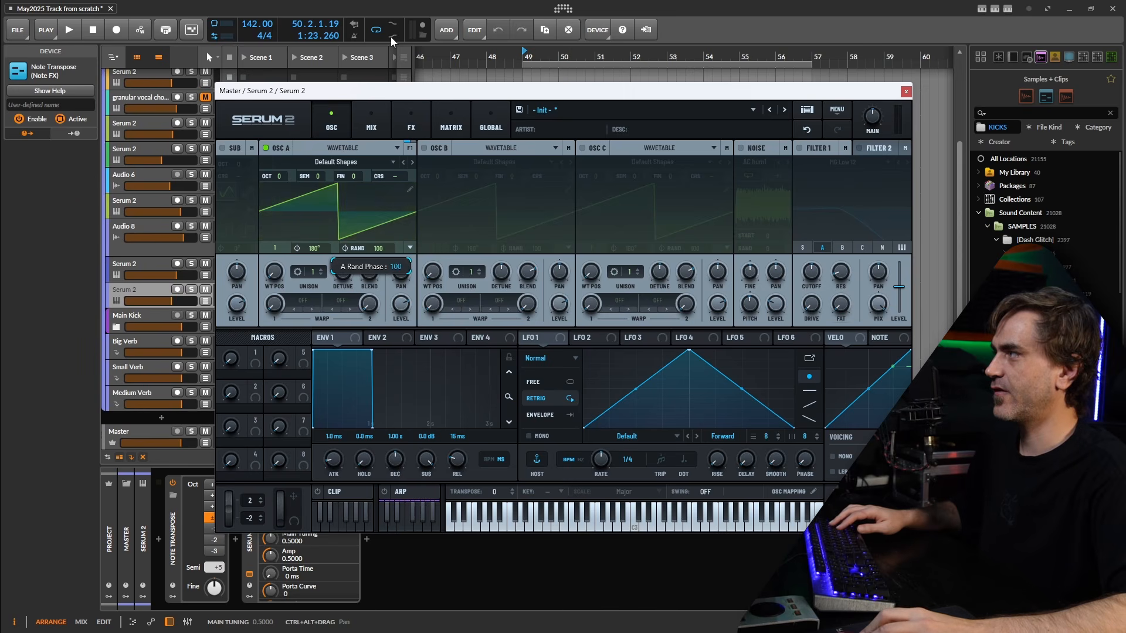
{"action": "key", "text": "space"}
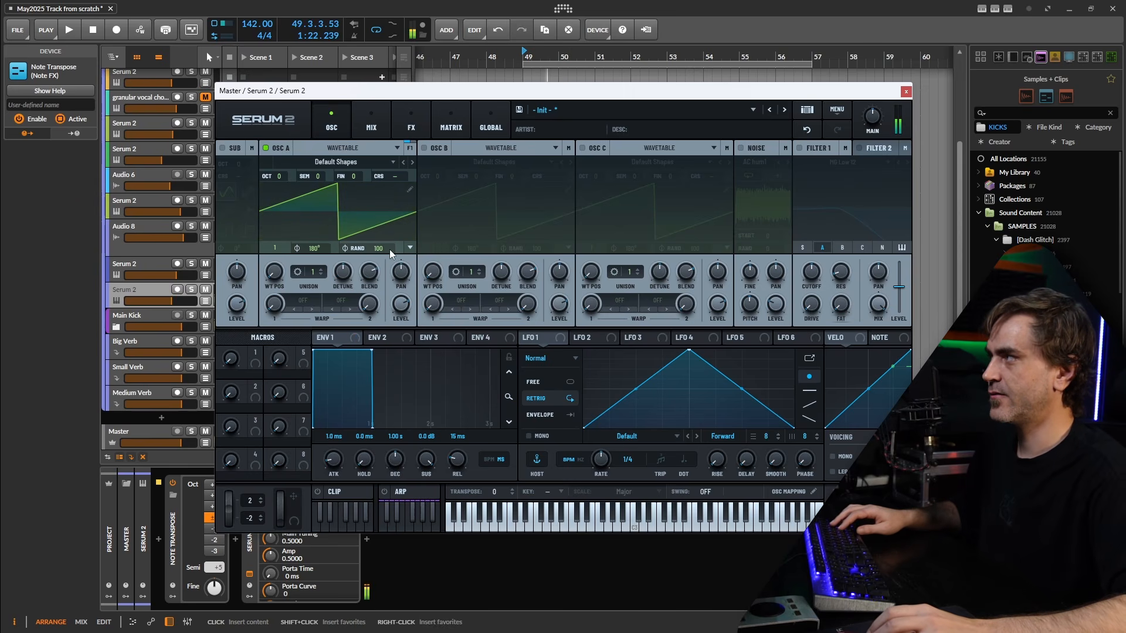
{"action": "left_click_drag", "start_coordinate": [389, 248], "coordinate": [389, 317]}
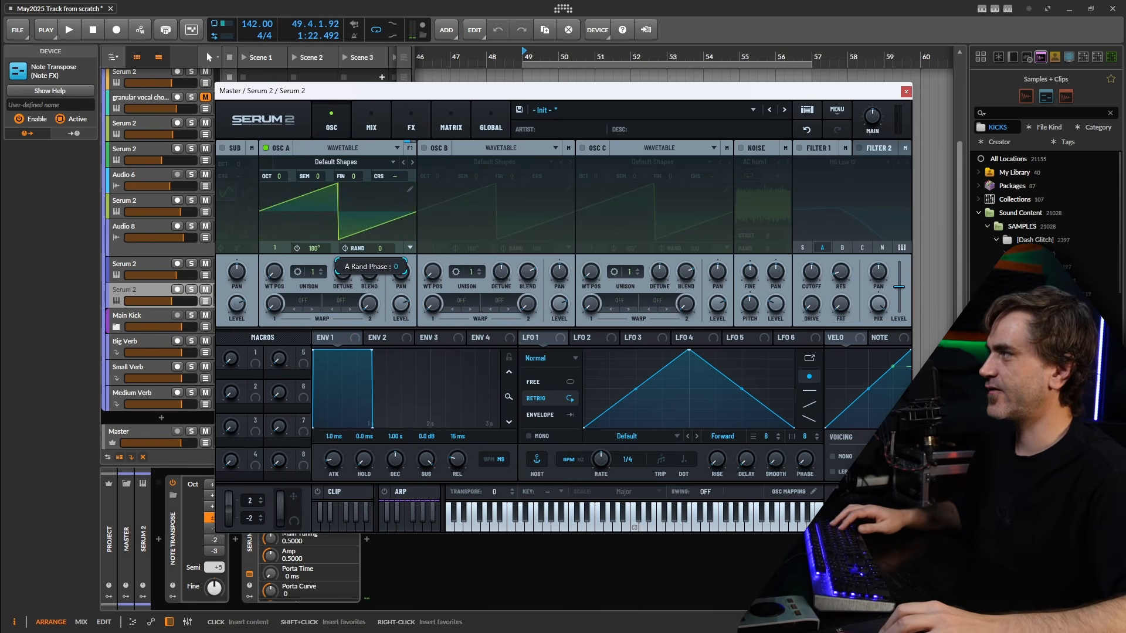
{"action": "key", "text": "space"}
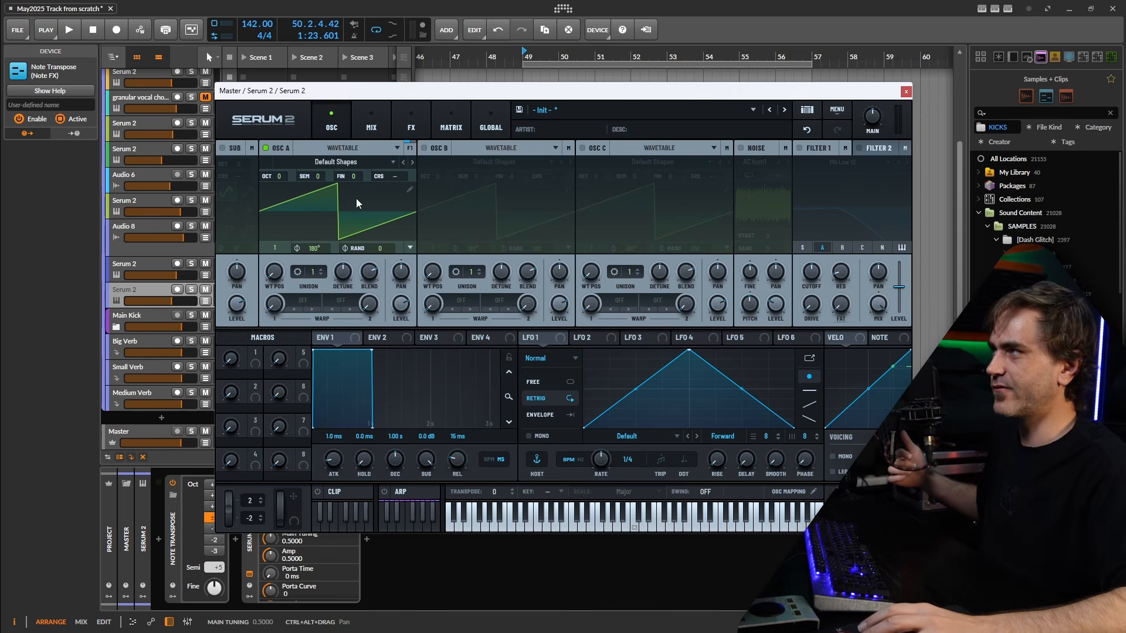
Close the synth editor and shorten all notes in the bass clip to a length of 0.0.0.75.
{"action": "left_click", "coordinate": [906, 92]}
{"action": "double_click", "coordinate": [563, 312]}
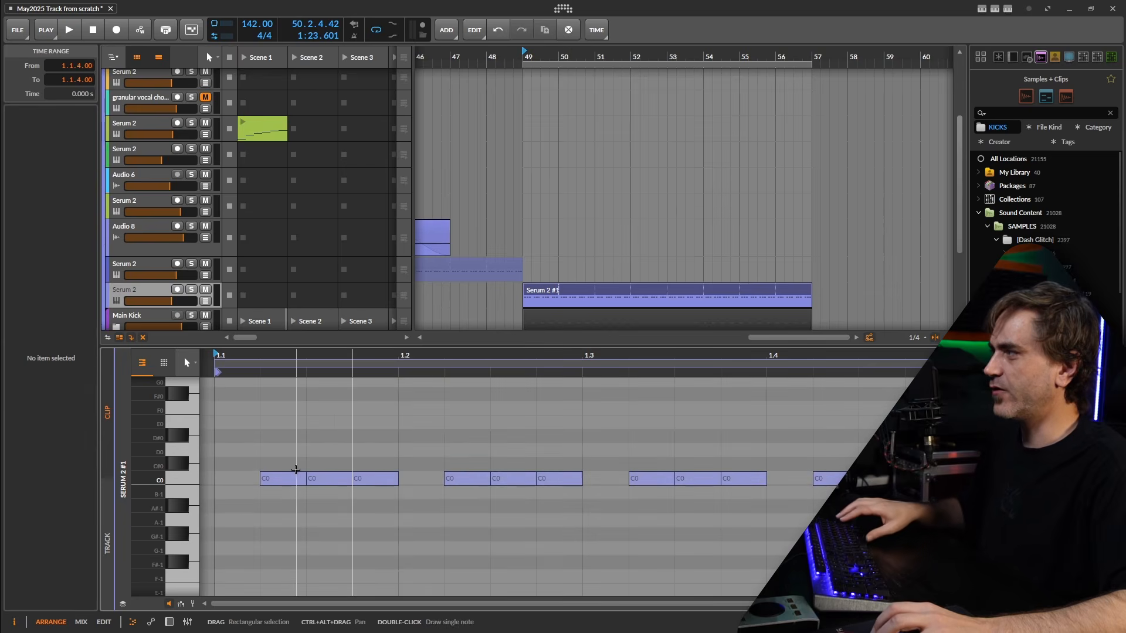
{"action": "left_click_drag", "start_coordinate": [302, 476], "coordinate": [295, 476]}
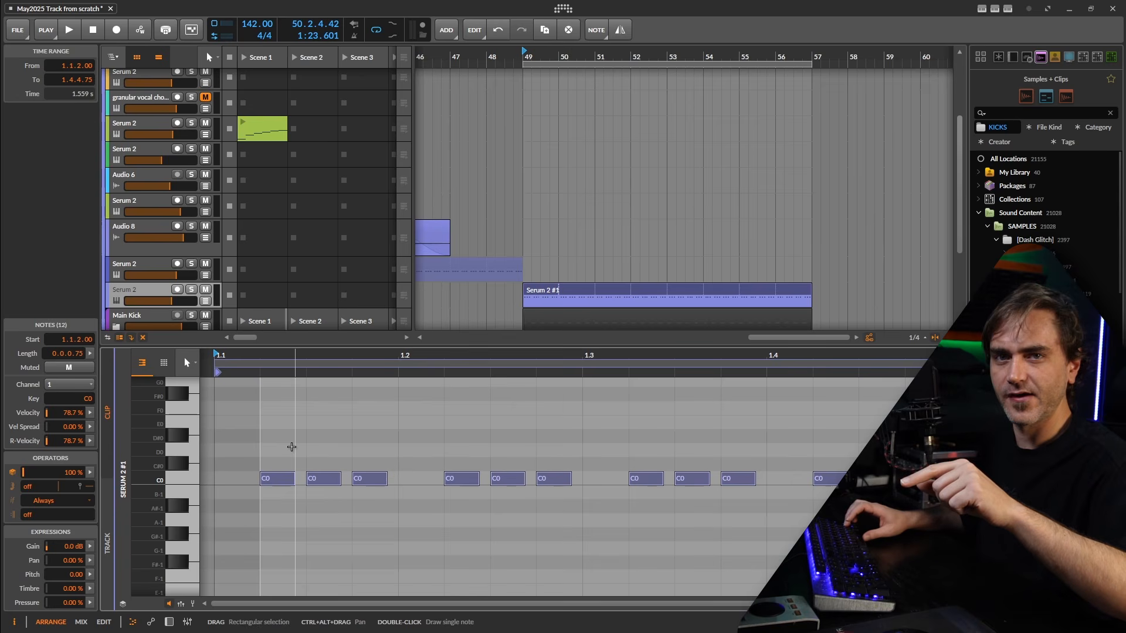
Undo the shortening of the bass clip's notes and reopen the Serum 2 editor.
{"action": "key", "text": "ctrl+z"}
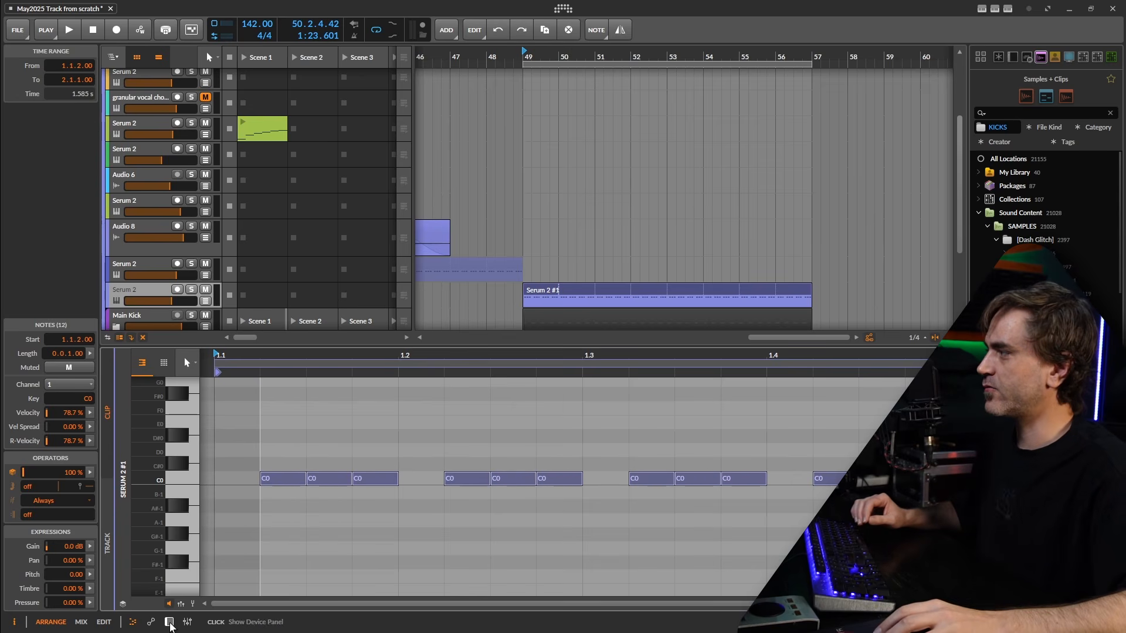
{"action": "left_click", "coordinate": [169, 623]}
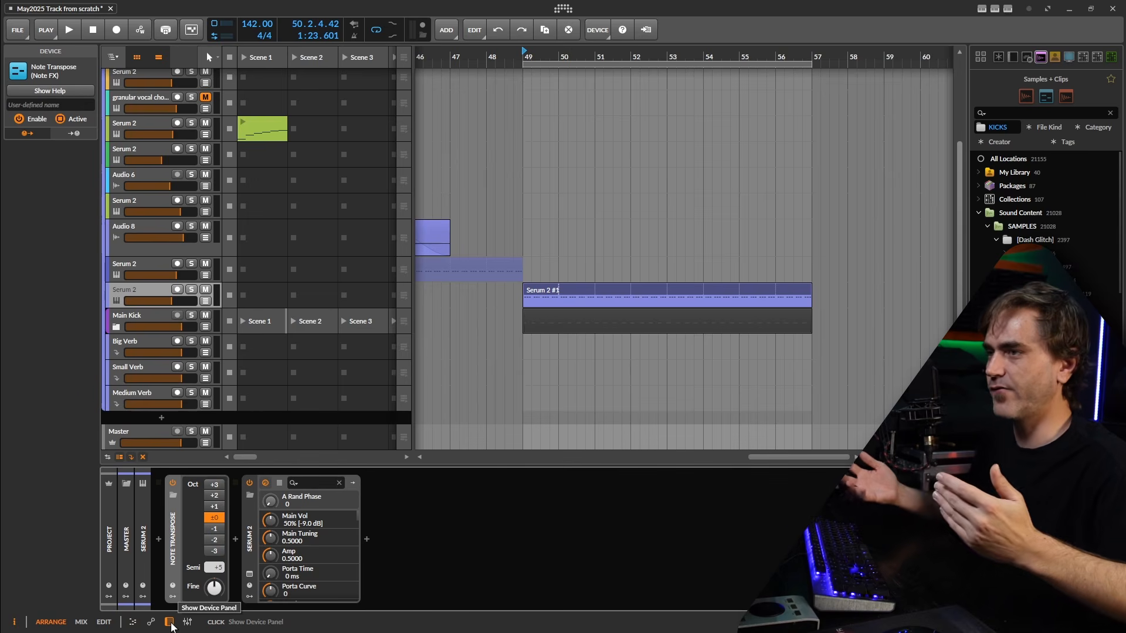
{"action": "left_click", "coordinate": [248, 576]}
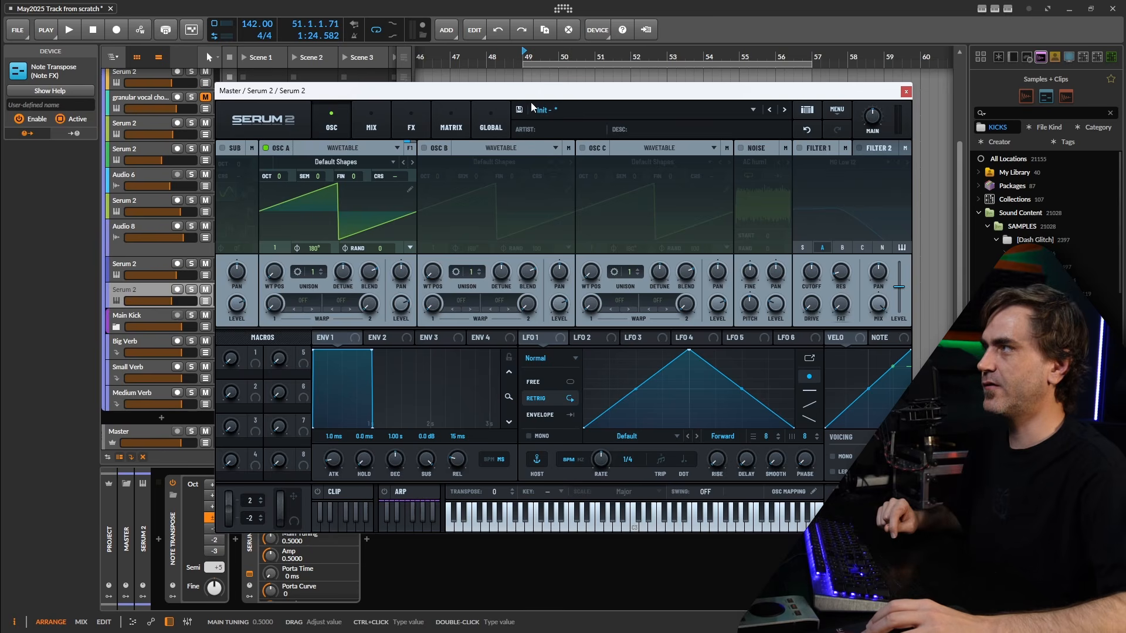
Enable filter 1 with type MG Low 18, lower its resonance and play the bassline.
{"action": "left_click", "coordinate": [799, 149]}
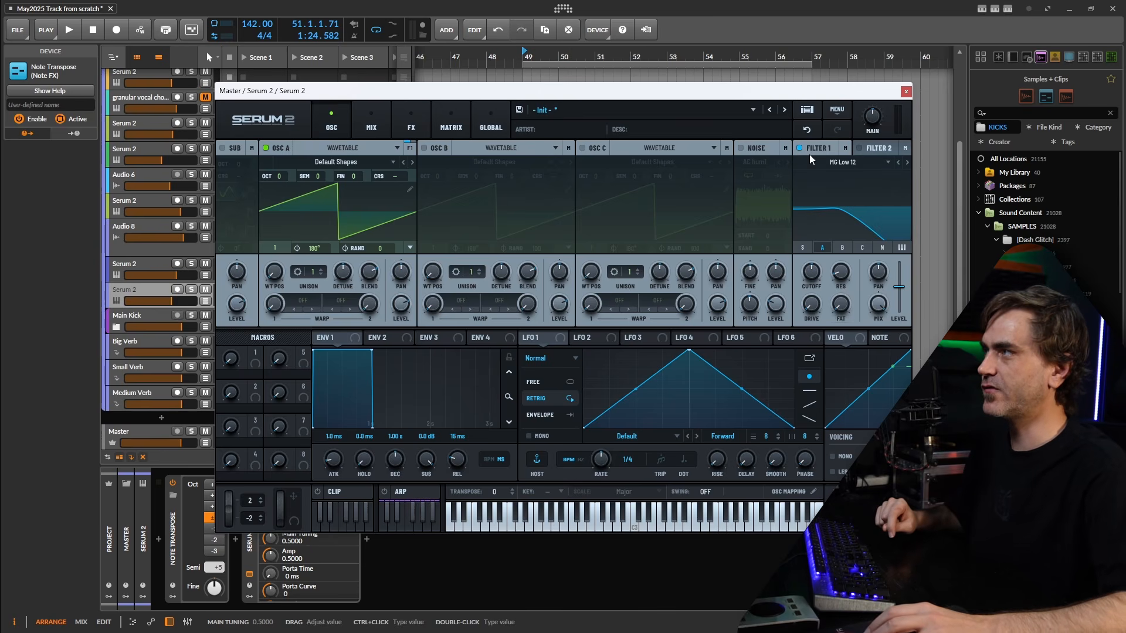
{"action": "left_click_drag", "start_coordinate": [842, 272], "coordinate": [838, 306]}
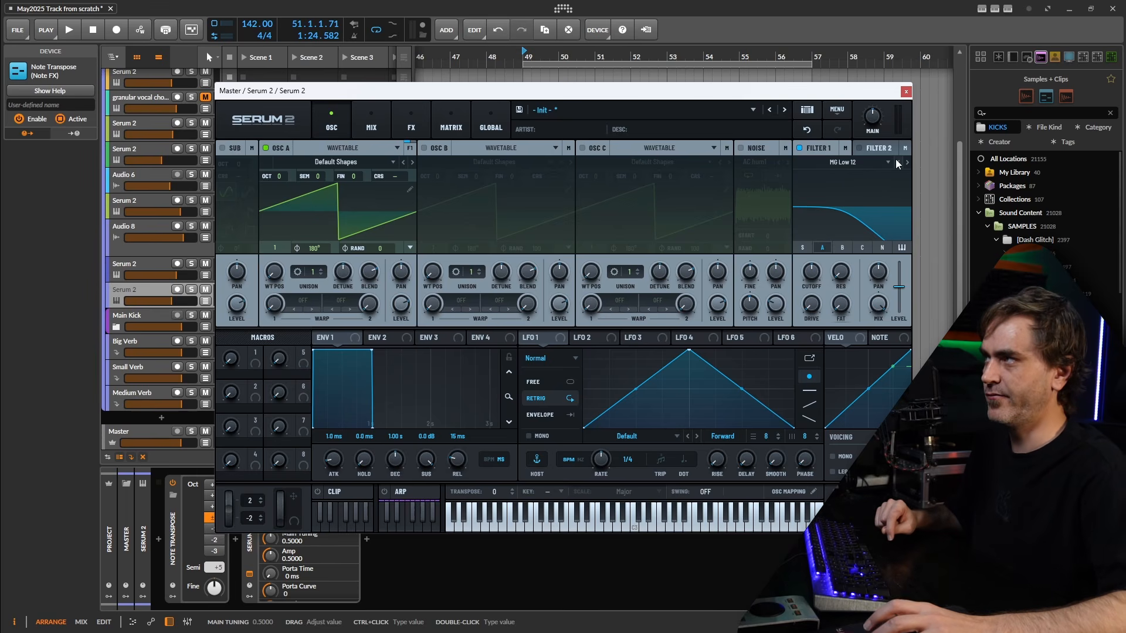
{"action": "left_click", "coordinate": [906, 164]}
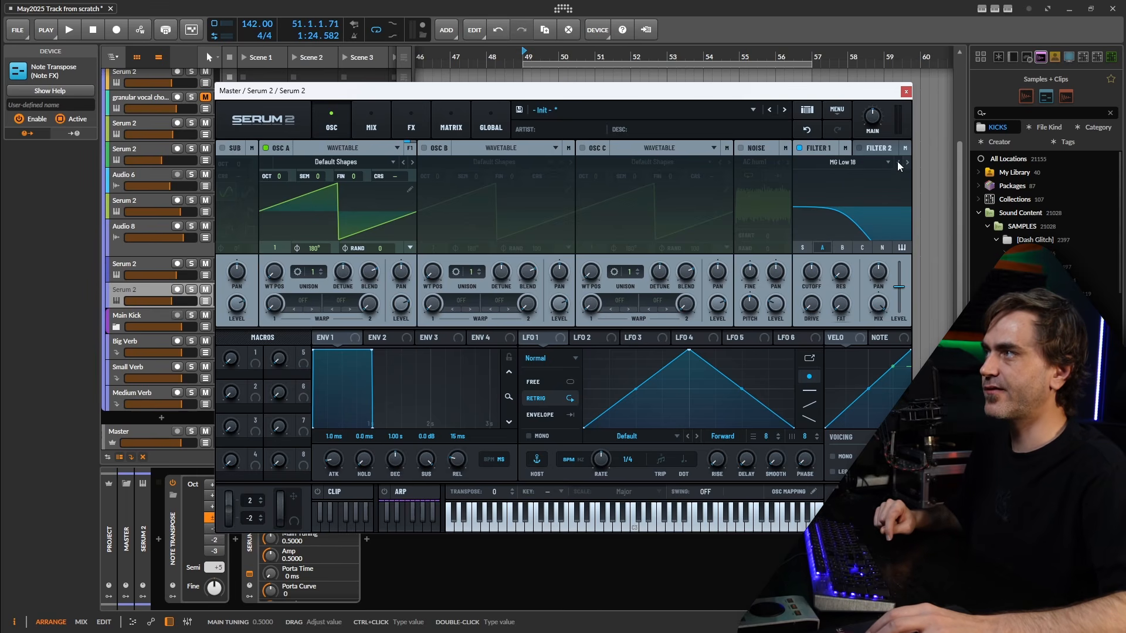
{"action": "left_click", "coordinate": [863, 162]}
{"action": "mouse_move", "coordinate": [844, 177]}
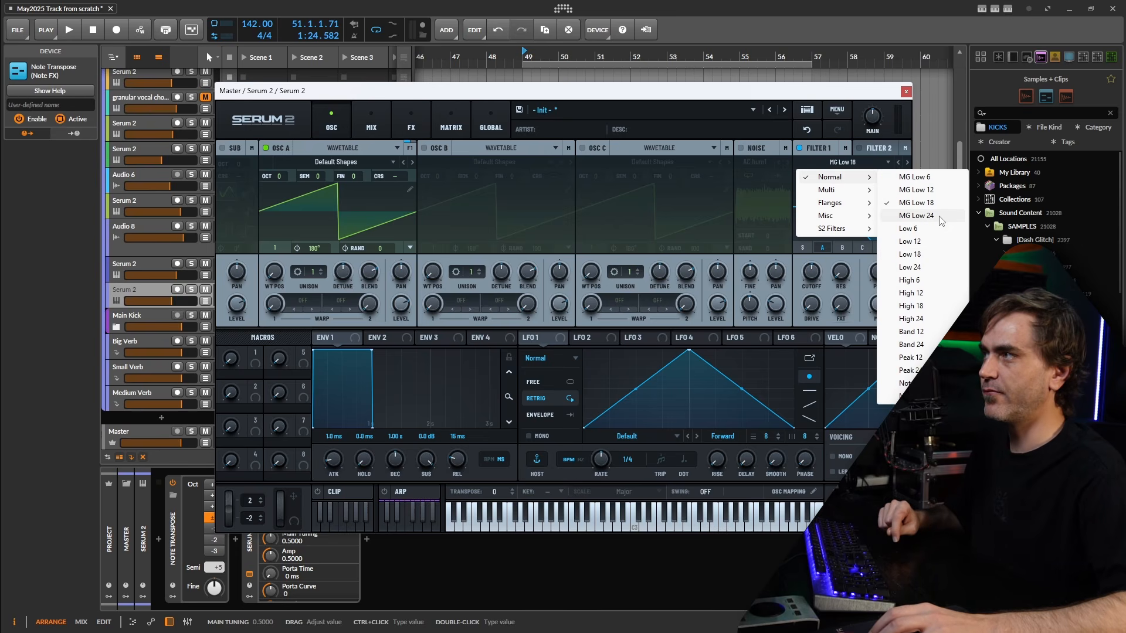
{"action": "left_click", "coordinate": [843, 162]}
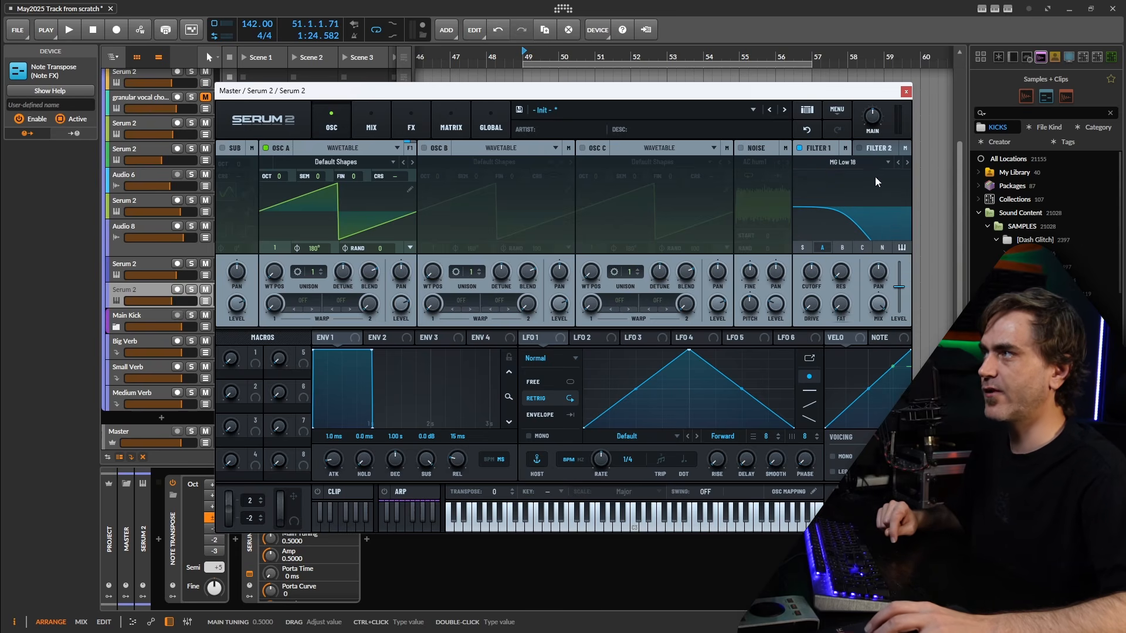
{"action": "key", "text": "space"}
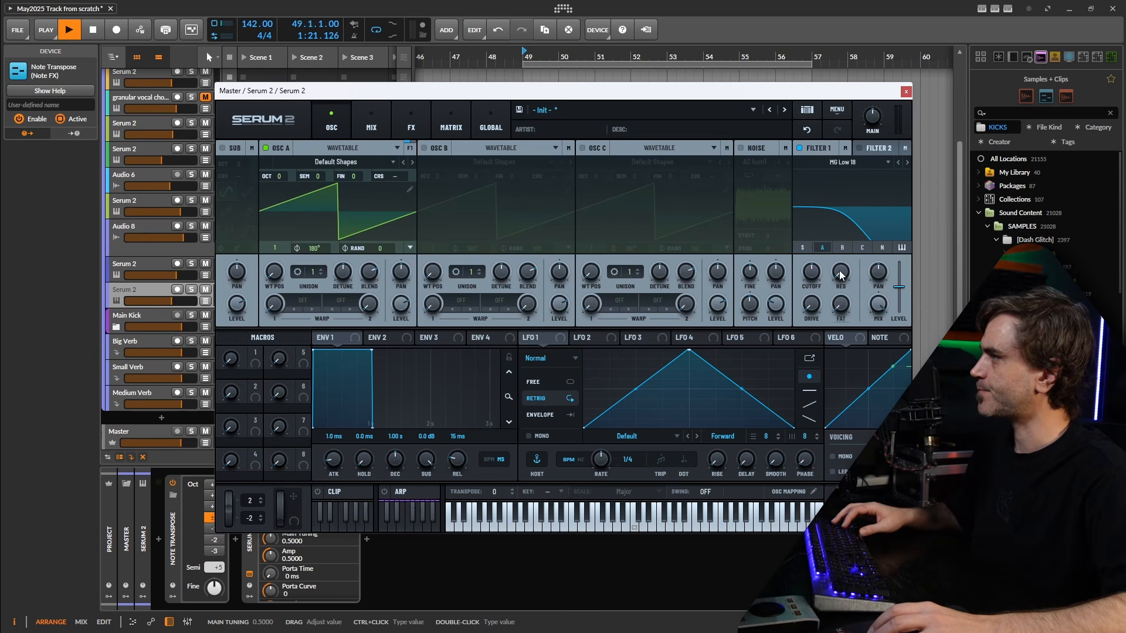
{"action": "key", "text": "space"}
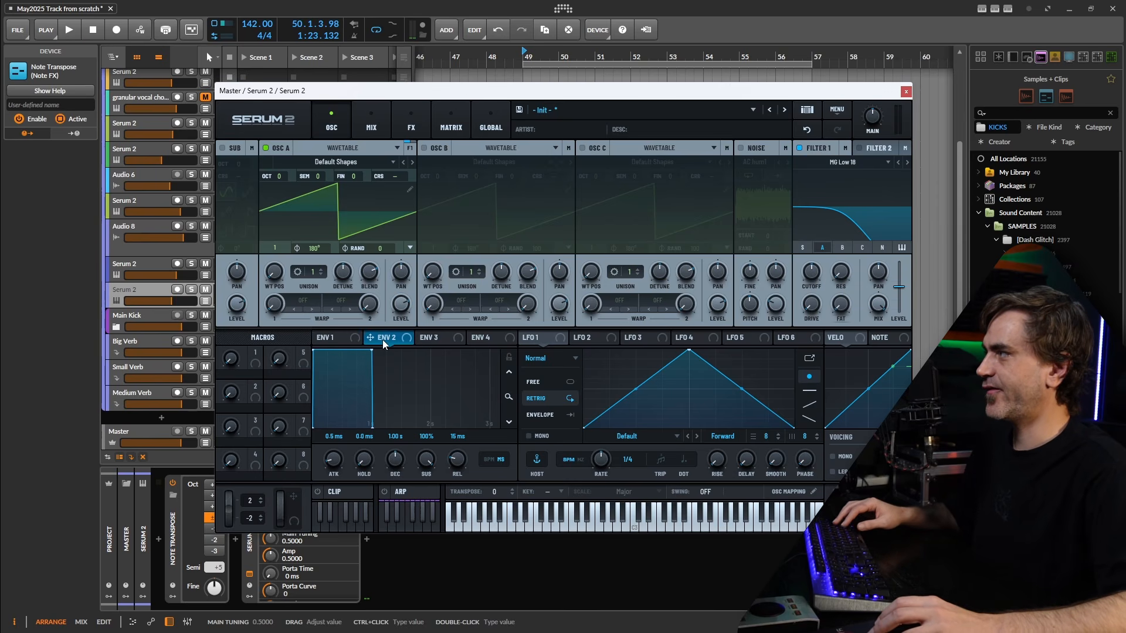
Assign envelope 2 to filter 1's cutoff, set the envelope's attack to 0.0 ms and play the bassline.
{"action": "left_click_drag", "start_coordinate": [382, 339], "coordinate": [809, 277]}
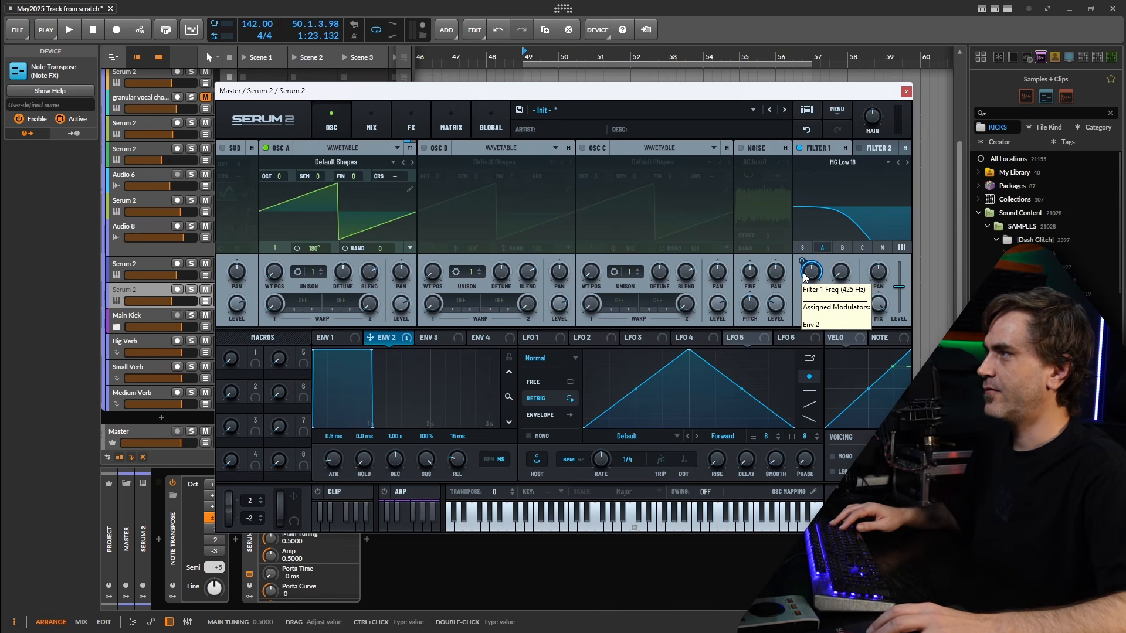
{"action": "left_click", "coordinate": [343, 339]}
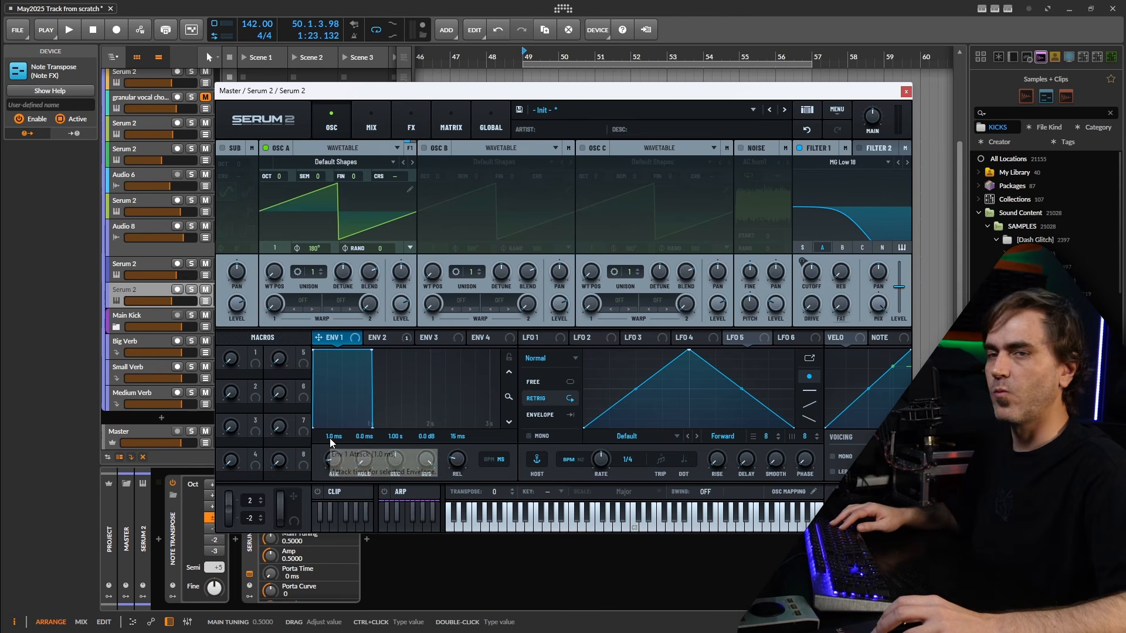
{"action": "left_click", "coordinate": [390, 338]}
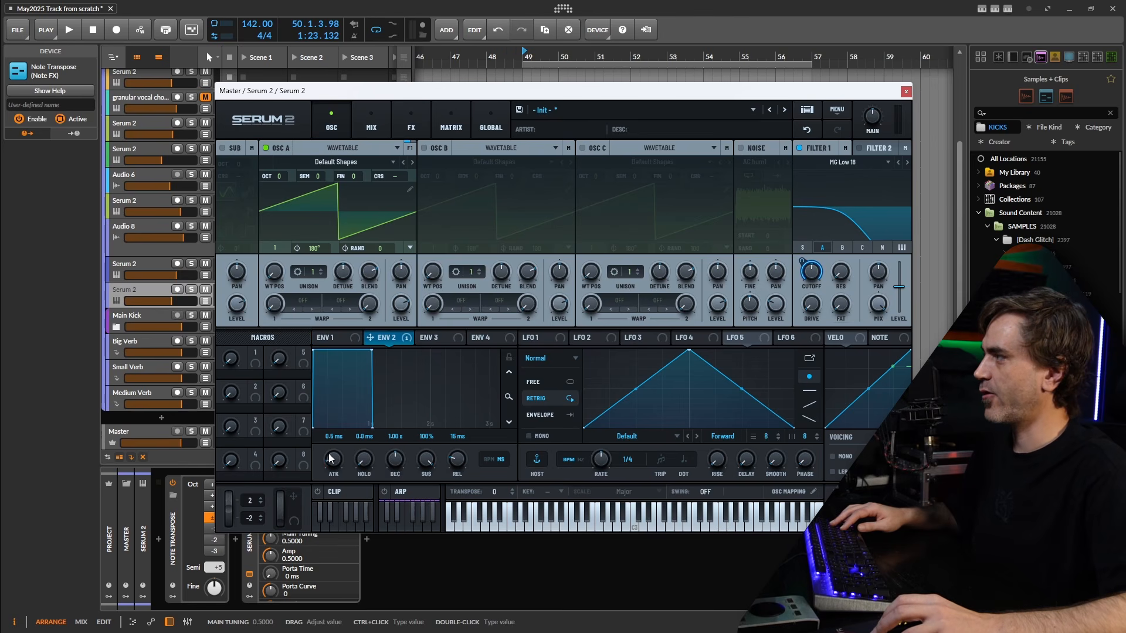
{"action": "key", "text": "space"}
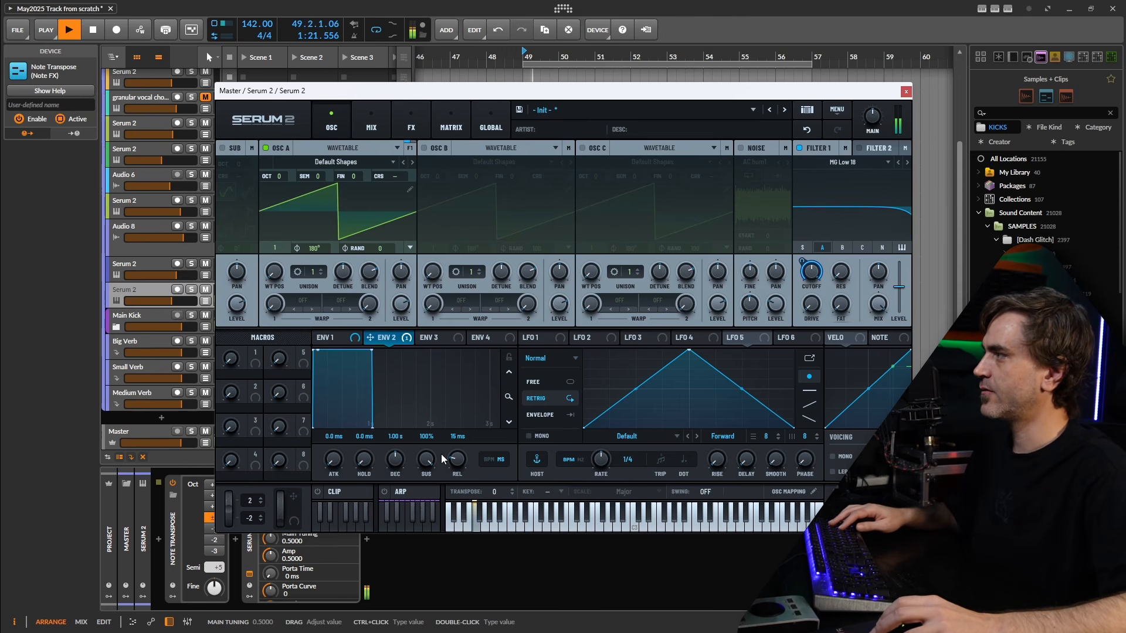
{"action": "key", "text": "space"}
Set envelope 2's sustain to about 8% and decay to 494 ms, lock the envelope display's zoom and play the result.
{"action": "left_click_drag", "start_coordinate": [426, 462], "coordinate": [393, 466]}
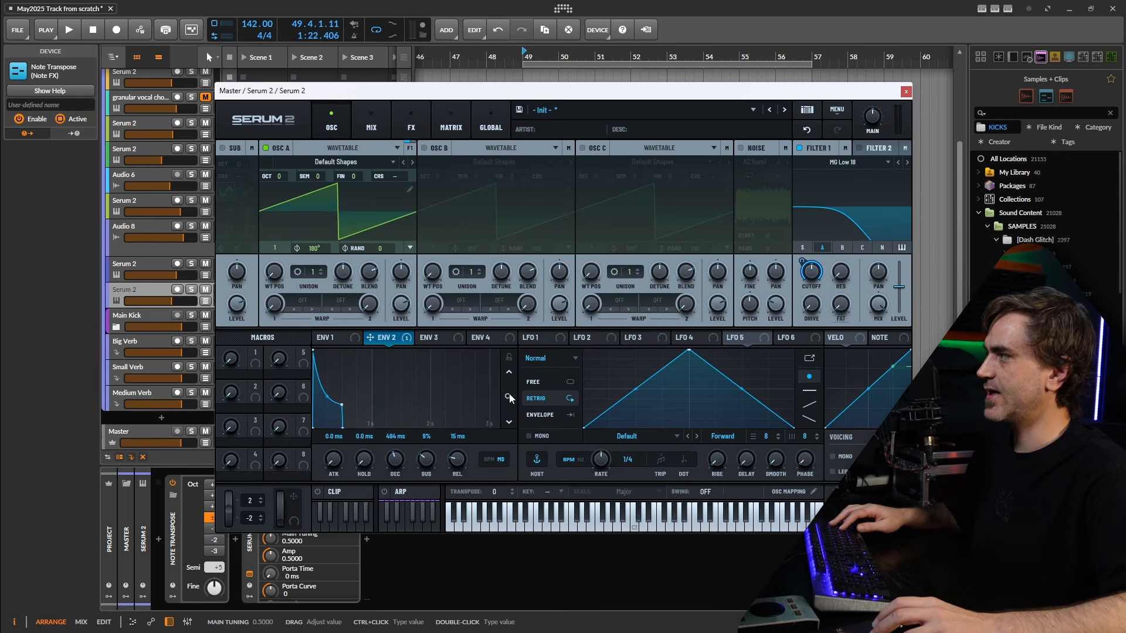
{"action": "left_click", "coordinate": [508, 358]}
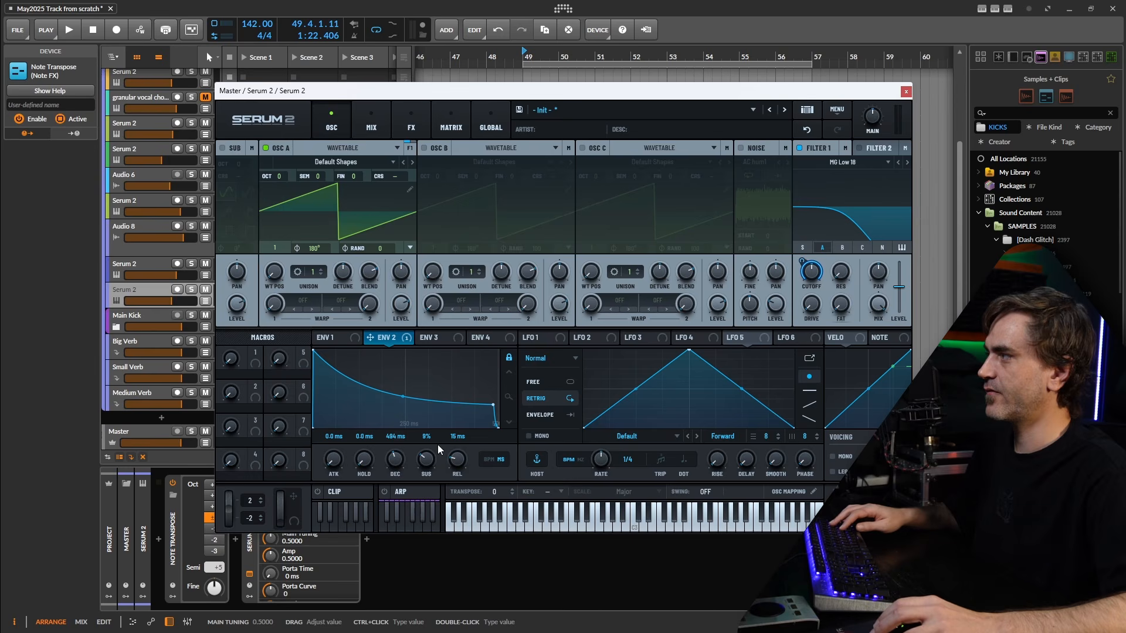
{"action": "key", "text": "space"}
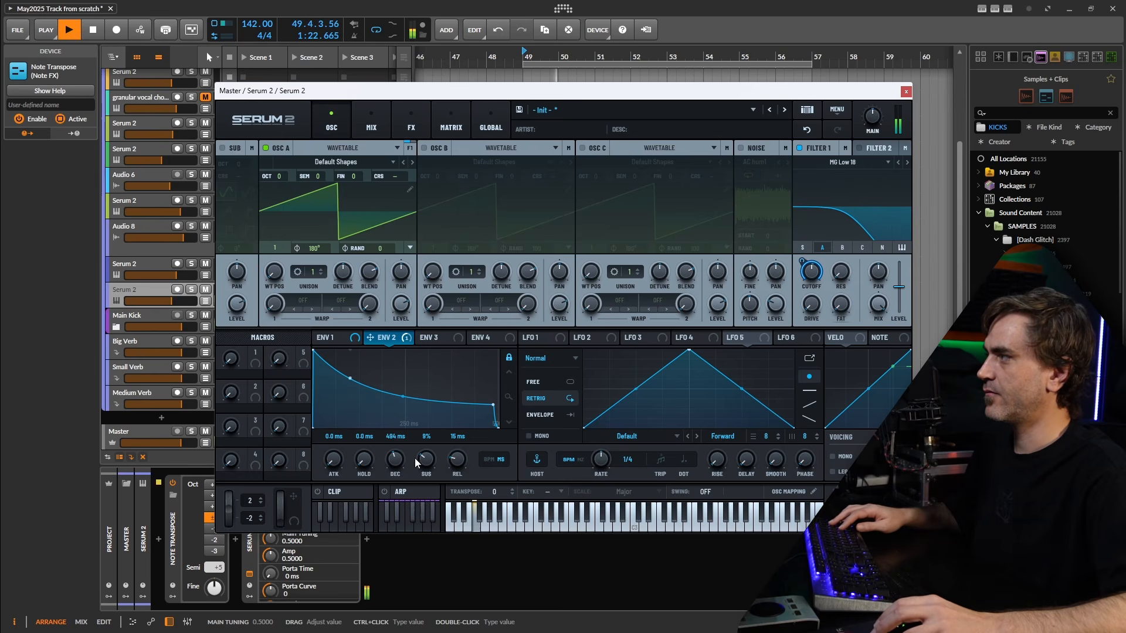
{"action": "key", "text": "space"}
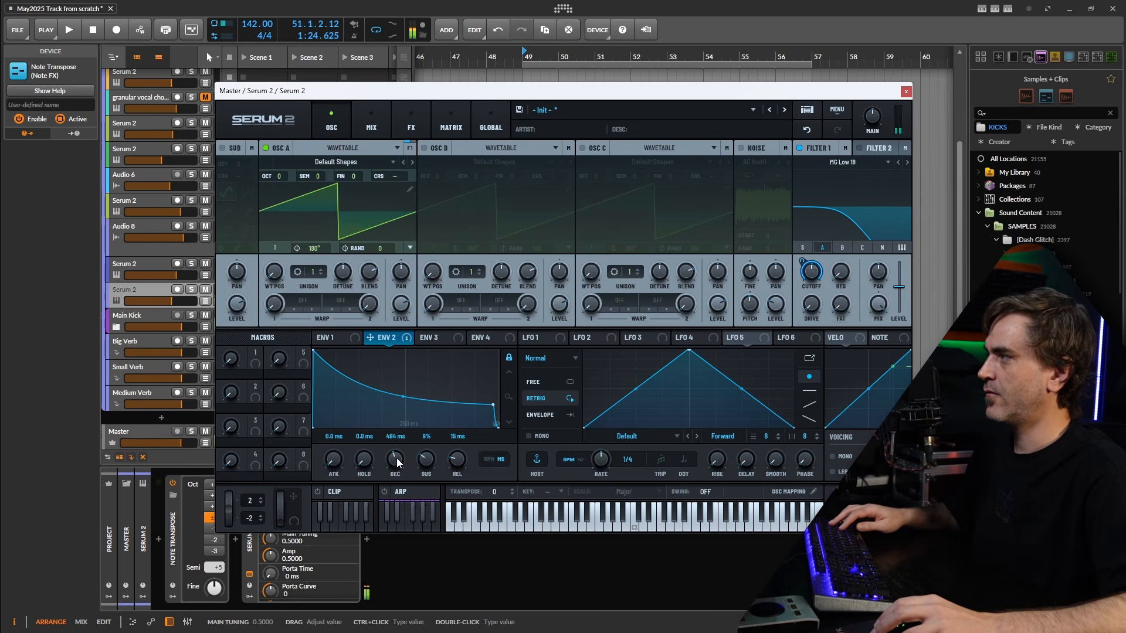
Try tempo-synced times on envelope 2, return to milliseconds and shorten the decay to 155 ms during playback.
{"action": "scroll", "coordinate": [395, 459], "scroll_direction": "down", "scroll_amount": 3}
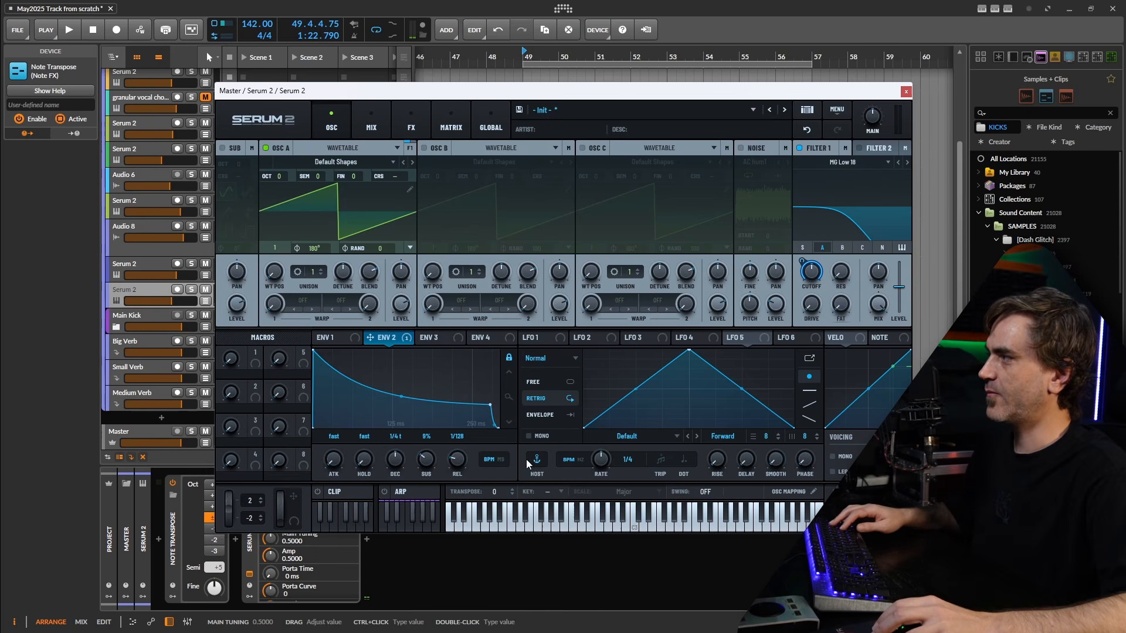
{"action": "left_click", "coordinate": [500, 459]}
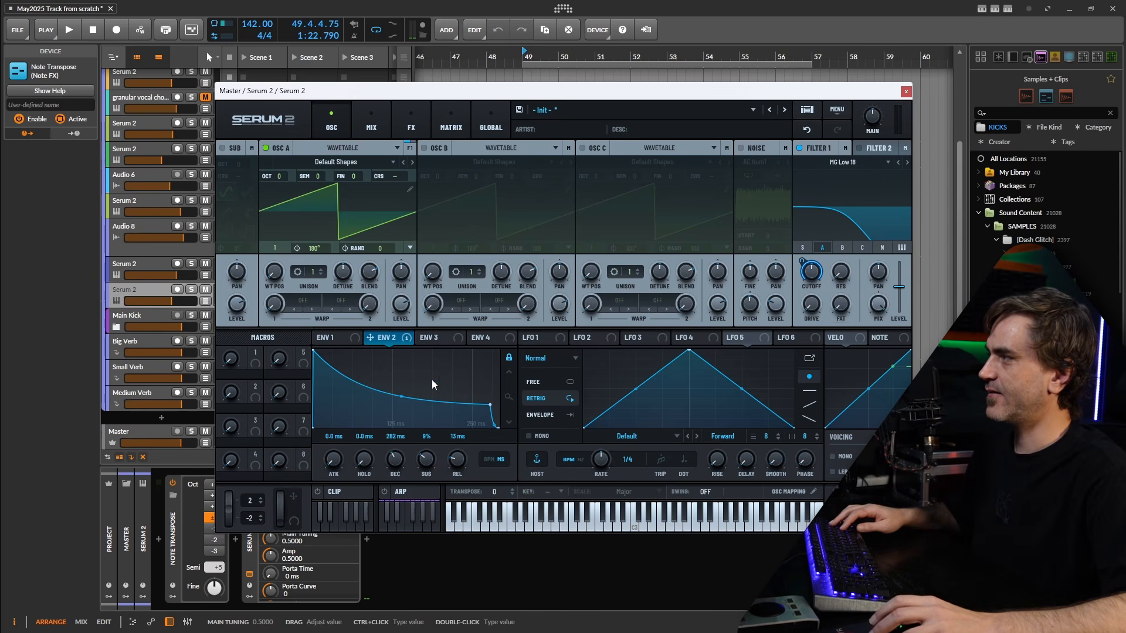
{"action": "key", "text": "space"}
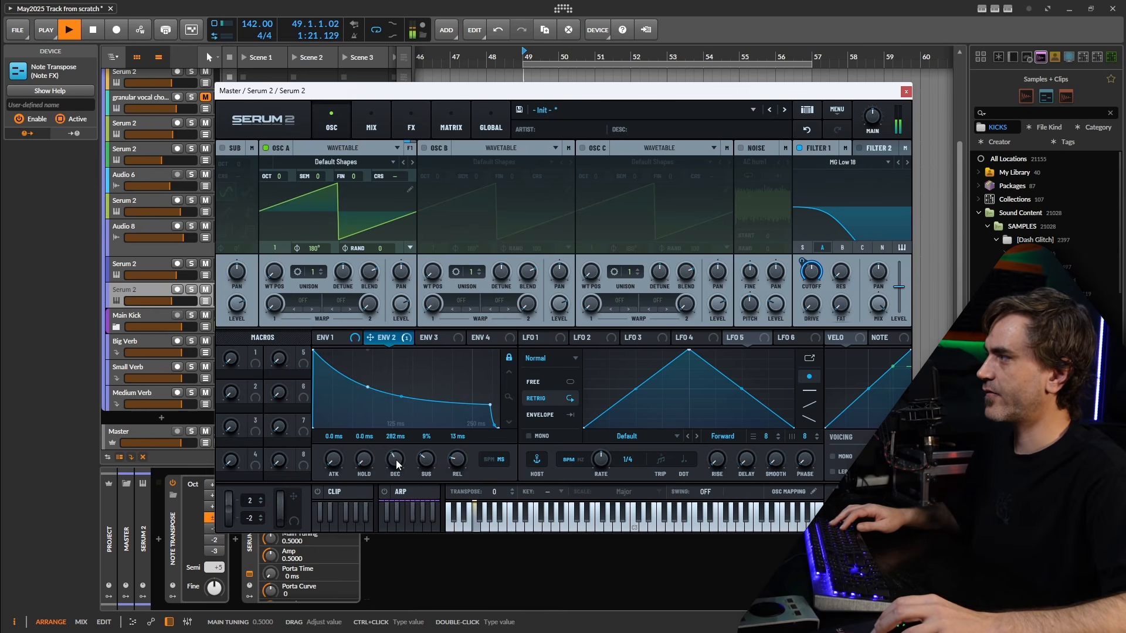
{"action": "left_click_drag", "start_coordinate": [395, 463], "coordinate": [393, 468]}
{"action": "key", "text": "space"}
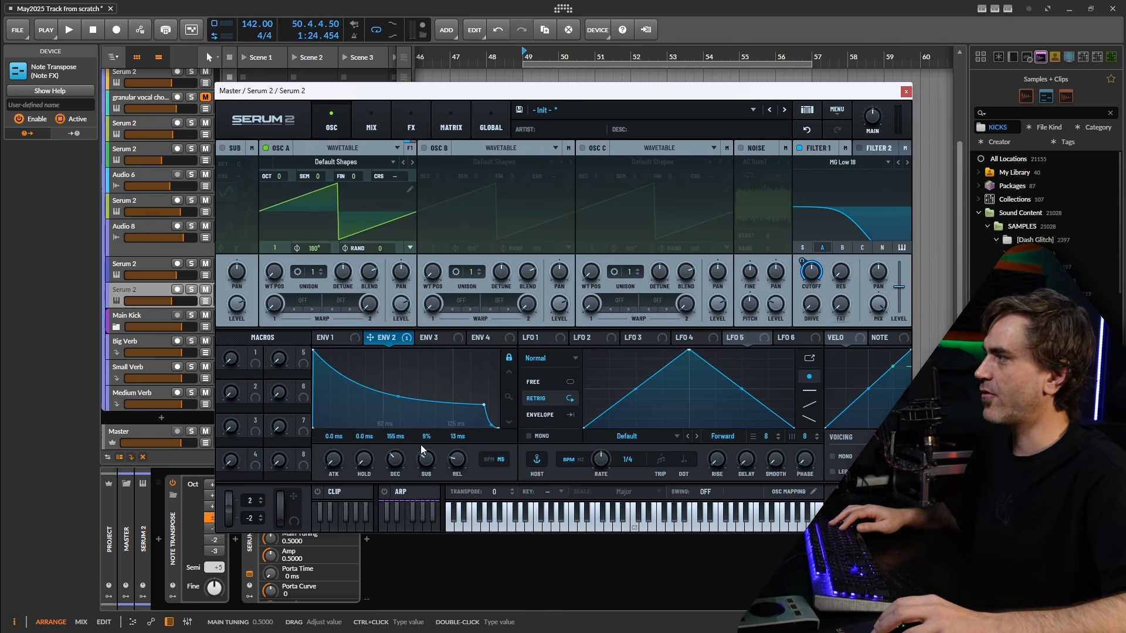
Raise envelope 2's sustain to 34% during playback and bend its decay curve slightly.
{"action": "key", "text": "space"}
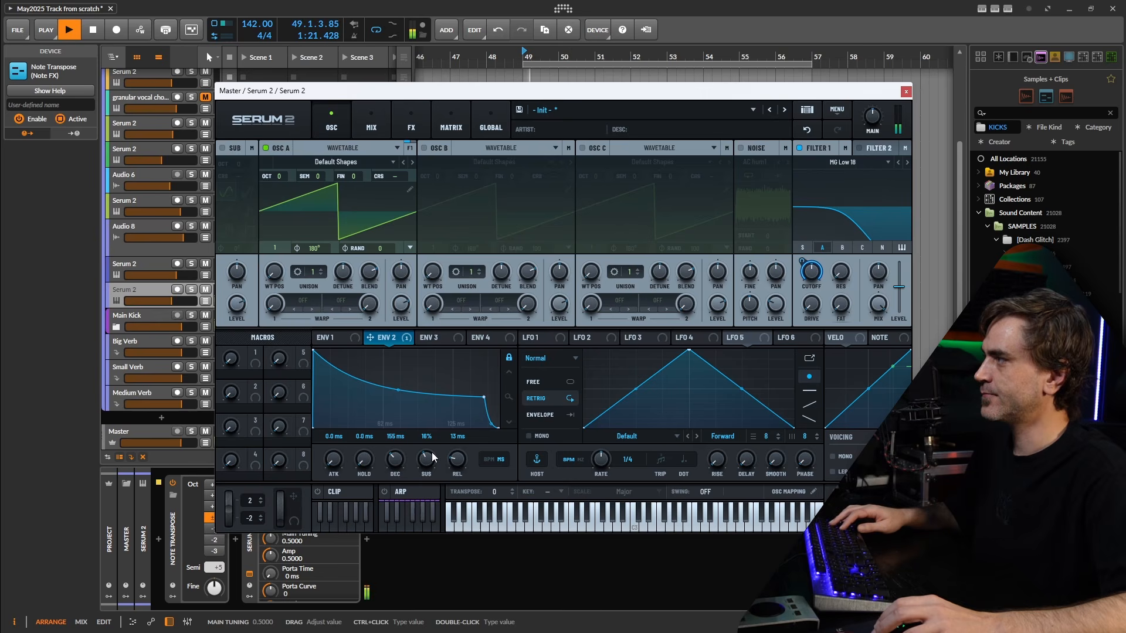
{"action": "left_click_drag", "start_coordinate": [423, 460], "coordinate": [430, 444]}
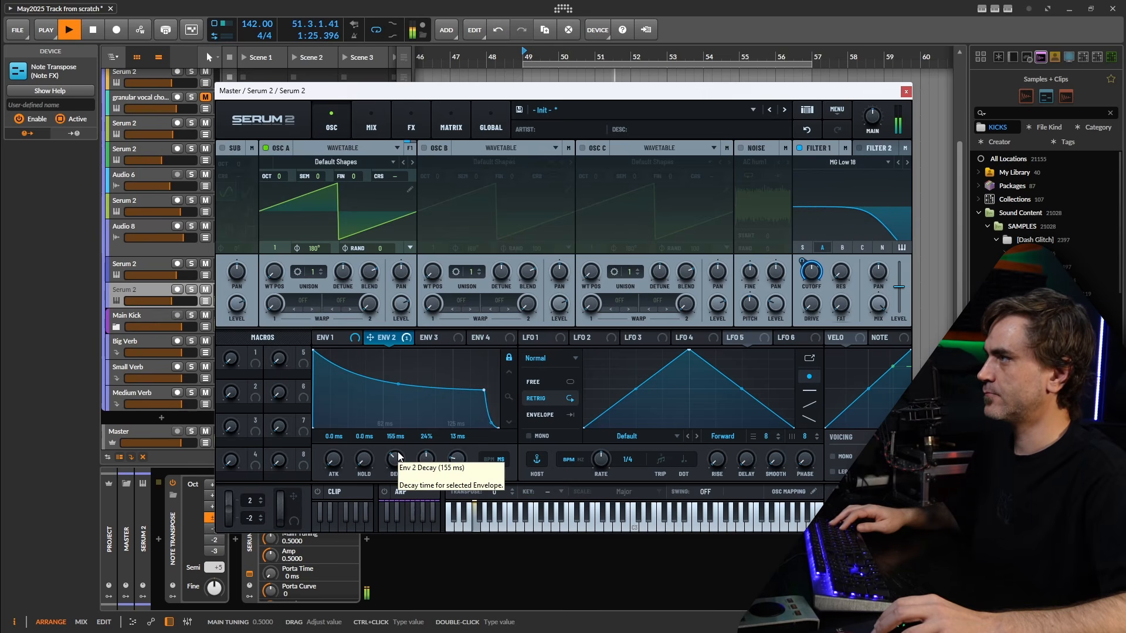
{"action": "mouse_move", "coordinate": [419, 459]}
{"action": "left_mouse_down"}
{"action": "mouse_move", "coordinate": [421, 449]}
{"action": "mouse_move", "coordinate": [426, 465]}
{"action": "left_mouse_up"}
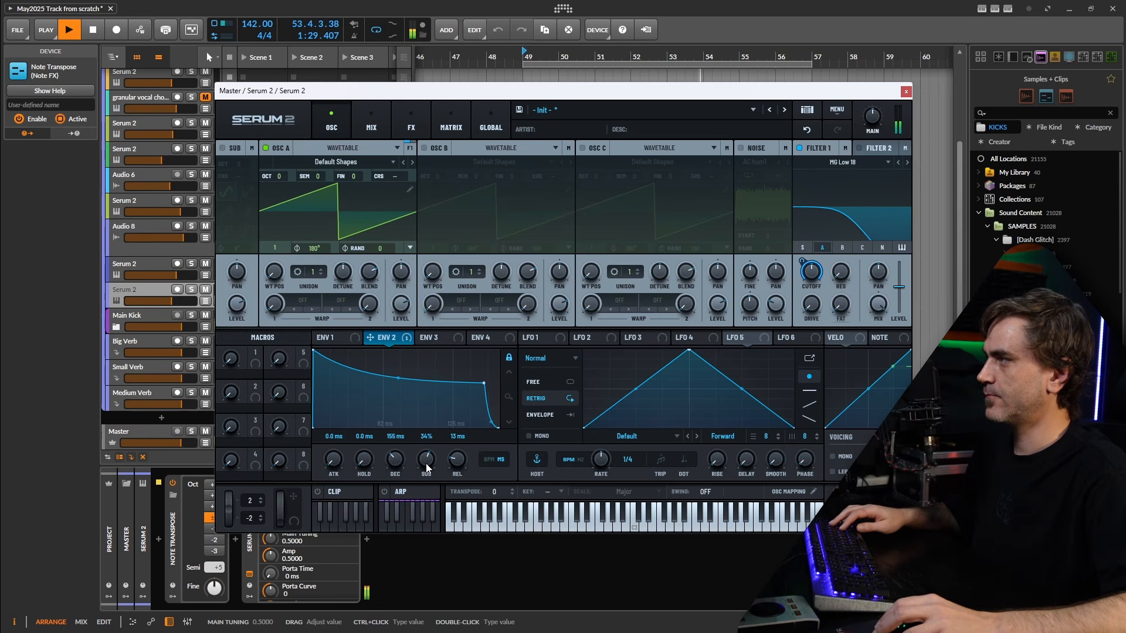
{"action": "left_click_drag", "start_coordinate": [398, 378], "coordinate": [397, 385]}
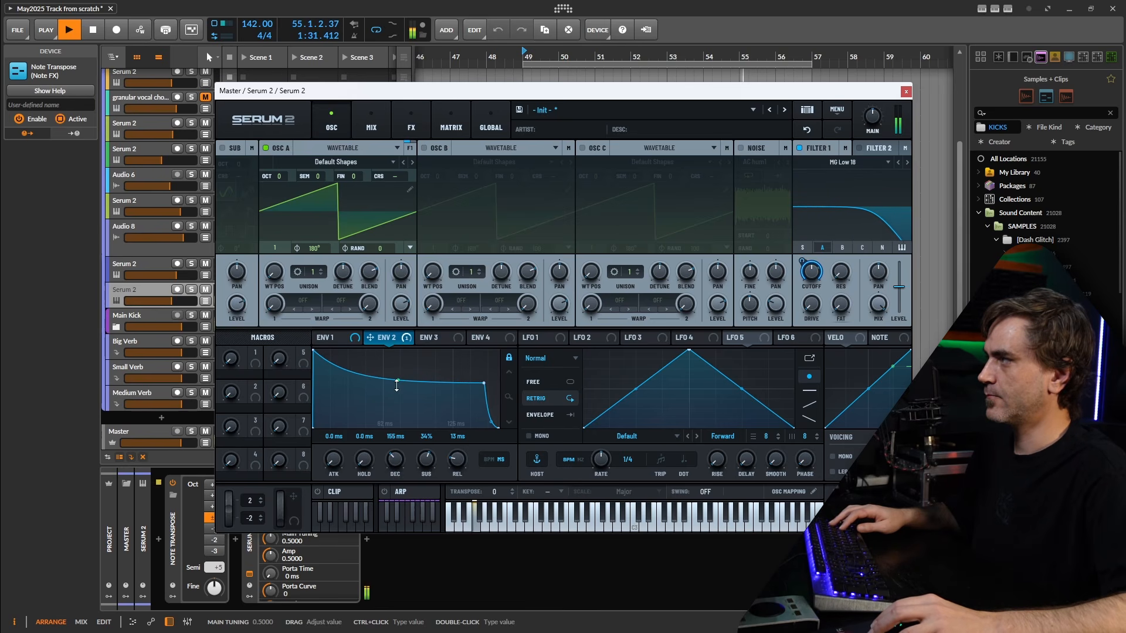
{"action": "key", "text": "space"}
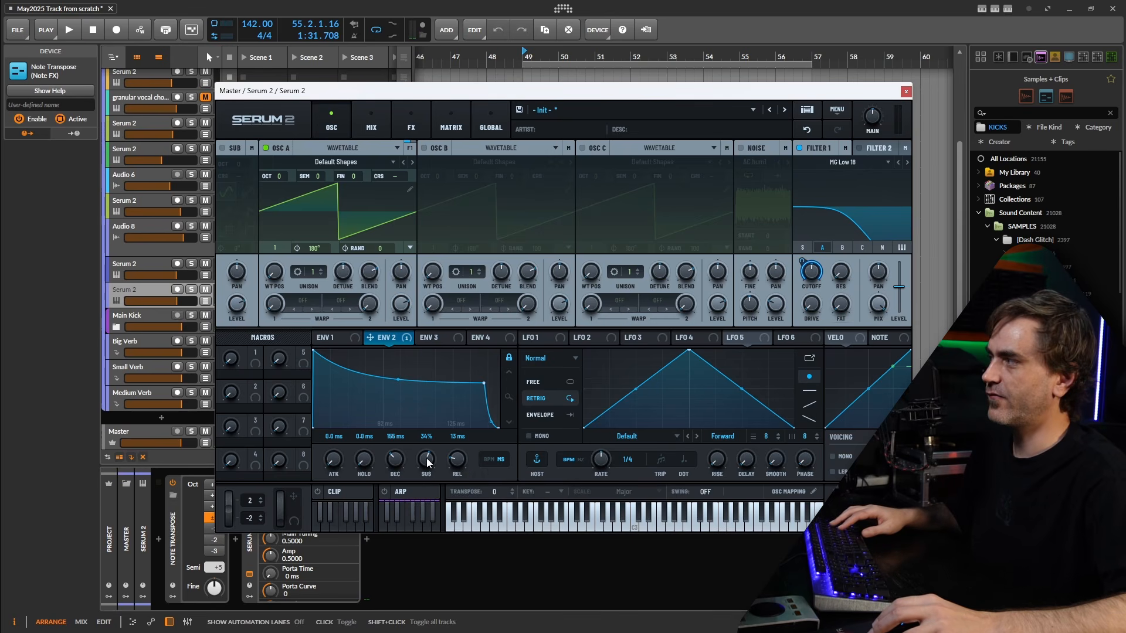
Try a much higher sustain on envelope 2, settle it at 42% and play the bassline.
{"action": "left_click_drag", "start_coordinate": [428, 463], "coordinate": [431, 432]}
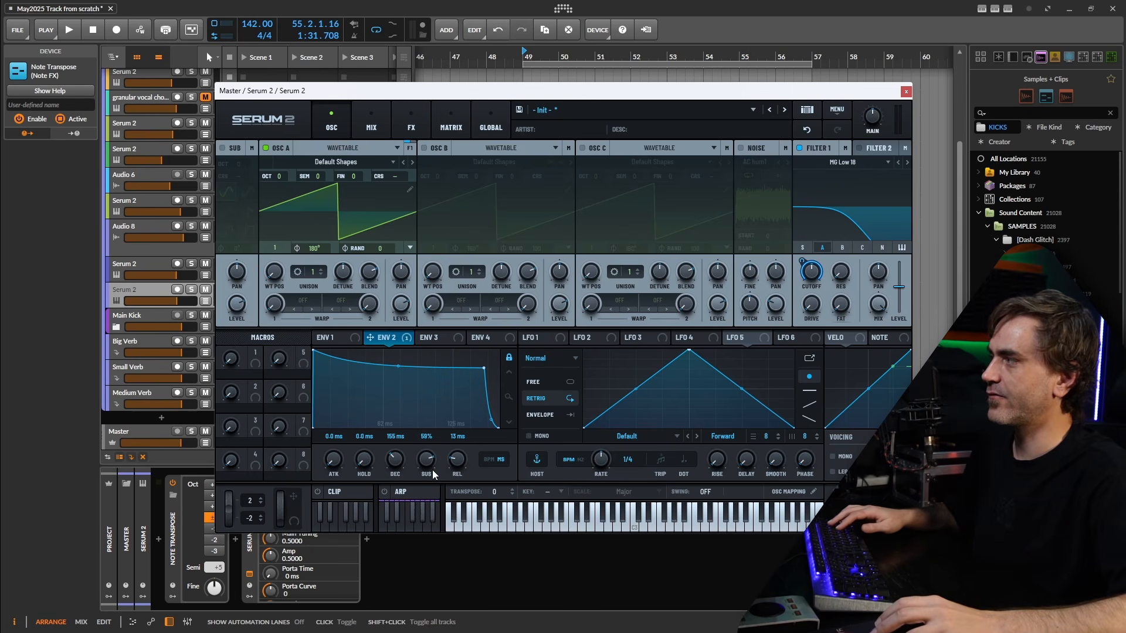
{"action": "mouse_move", "coordinate": [432, 469]}
{"action": "left_mouse_down"}
{"action": "mouse_move", "coordinate": [432, 452]}
{"action": "mouse_move", "coordinate": [425, 481]}
{"action": "mouse_move", "coordinate": [427, 470]}
{"action": "left_mouse_up"}
{"action": "key", "text": "space"}
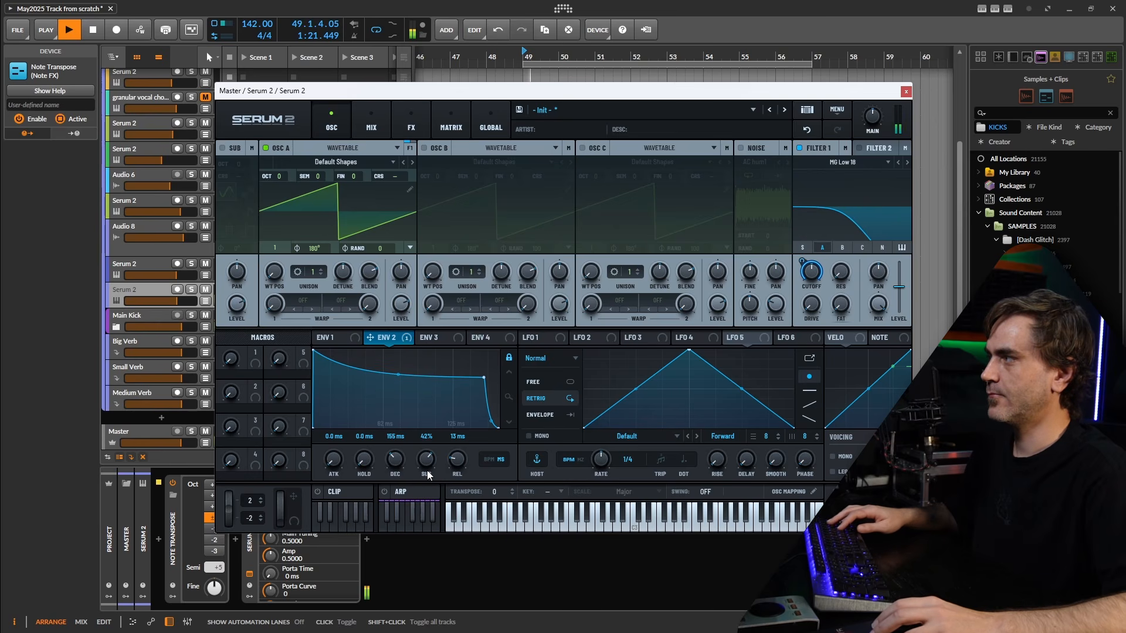
{"action": "key", "text": "space"}
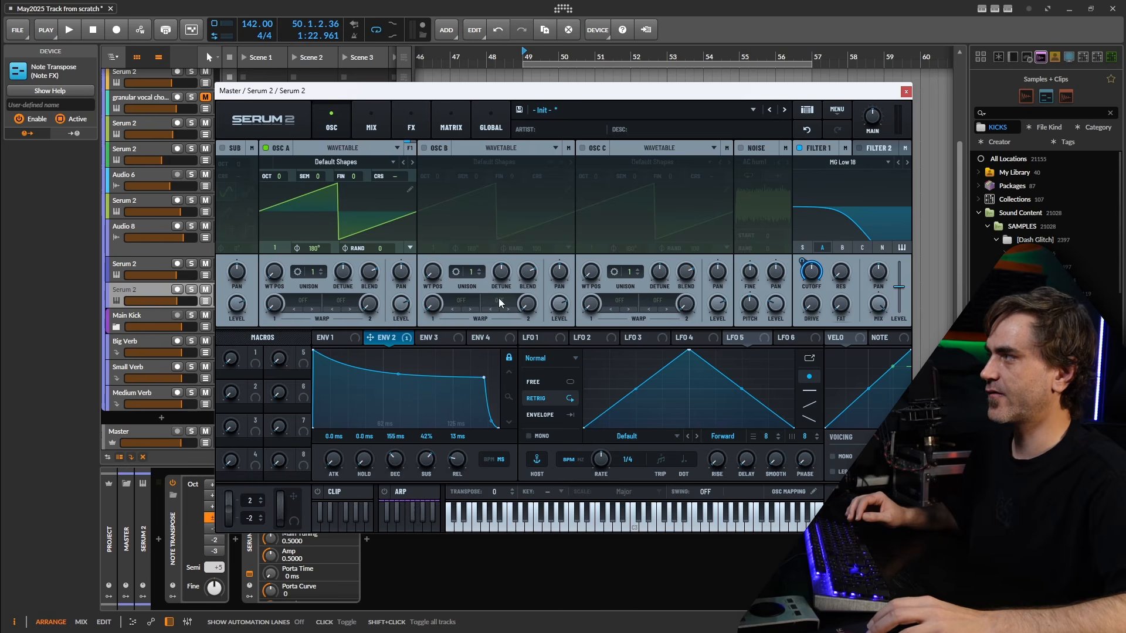
Shape envelope 3 with zero sustain and a decay of 132 ms.
{"action": "left_click", "coordinate": [431, 337]}
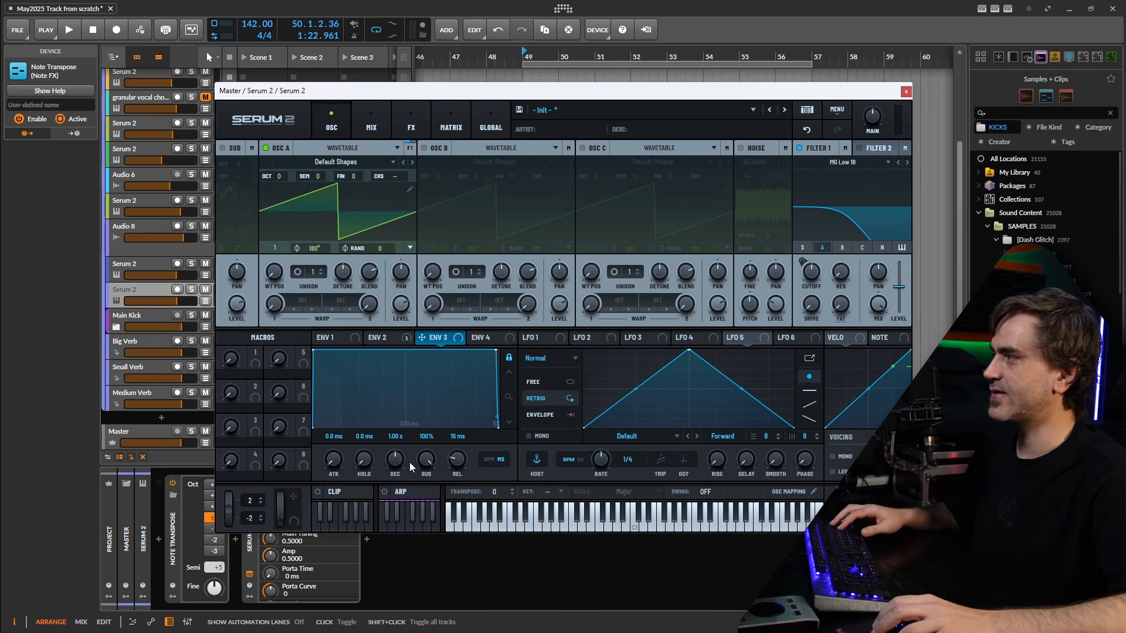
{"action": "left_click_drag", "start_coordinate": [426, 461], "coordinate": [400, 513]}
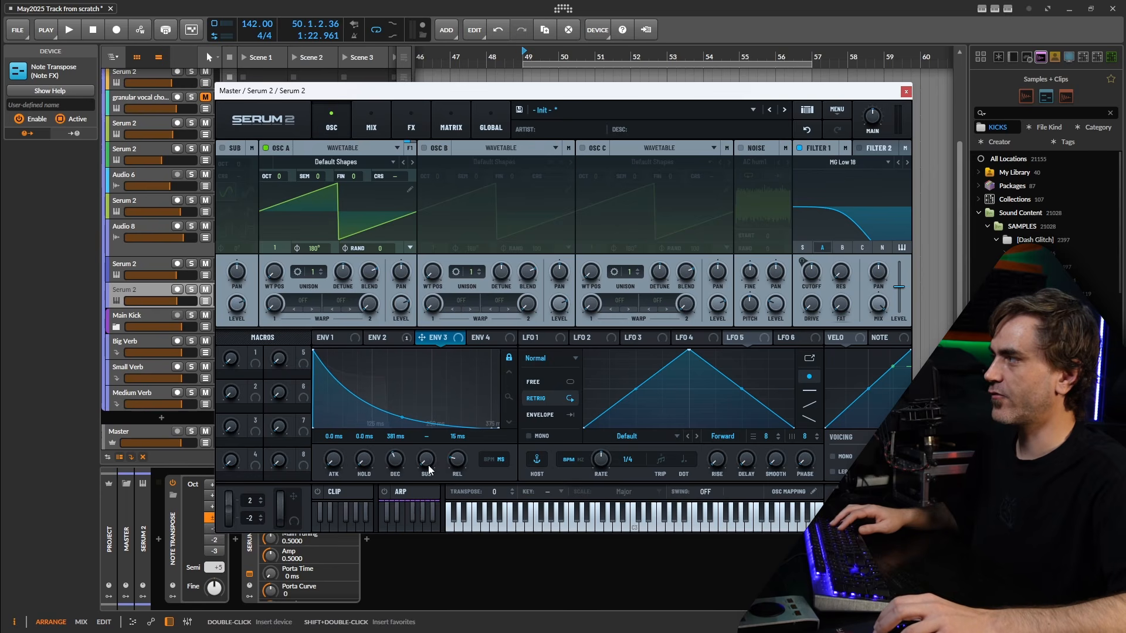
{"action": "left_click_drag", "start_coordinate": [396, 463], "coordinate": [398, 474]}
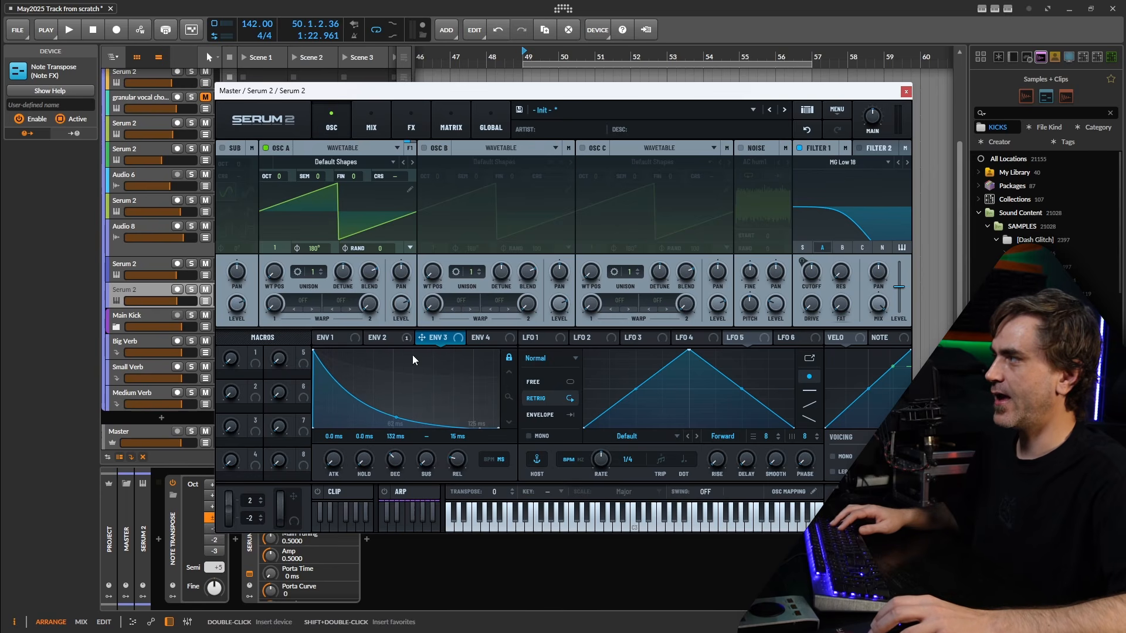
Assign envelope 3 to filter 1's cutoff, check the routing in the modulation matrix and return to the oscillator view.
{"action": "left_click_drag", "start_coordinate": [454, 340], "coordinate": [816, 275]}
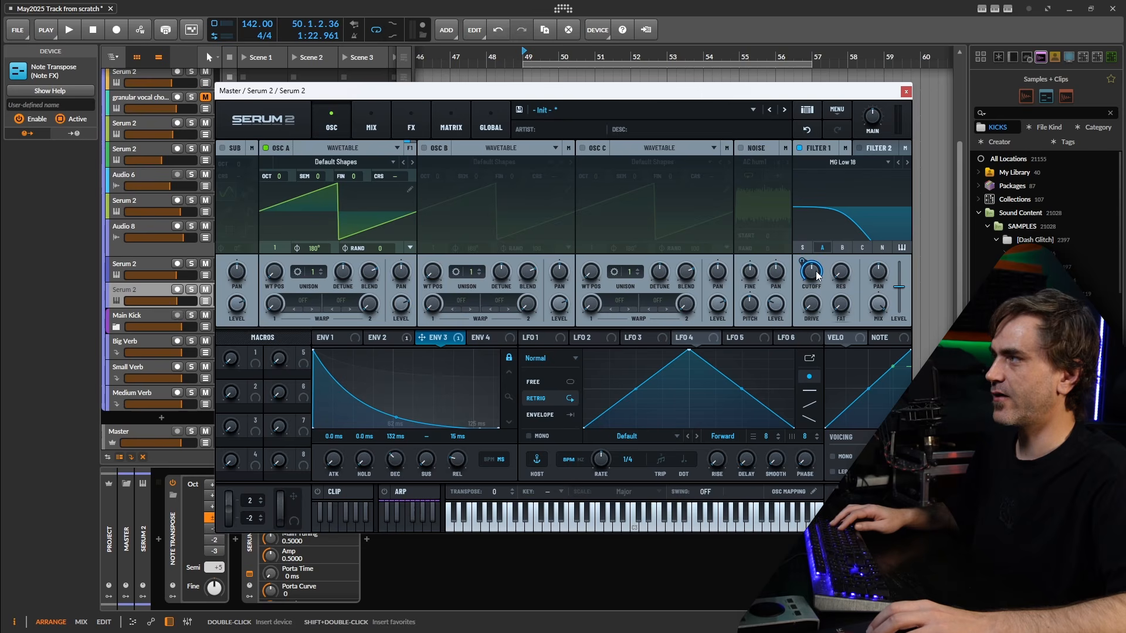
{"action": "left_click", "coordinate": [447, 113]}
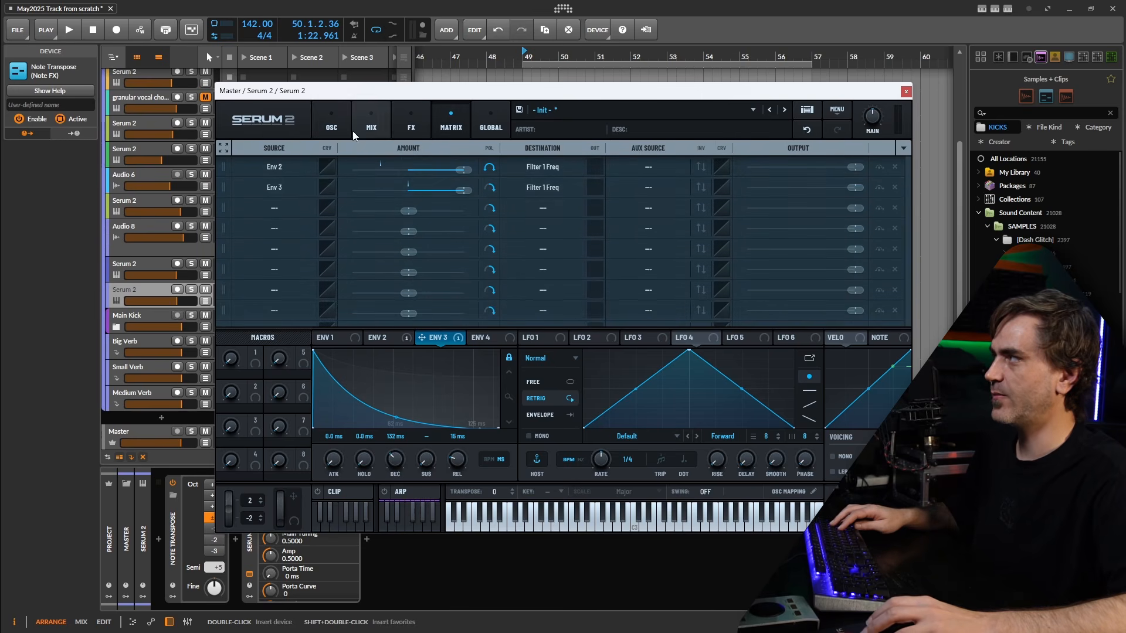
{"action": "left_click", "coordinate": [332, 120]}
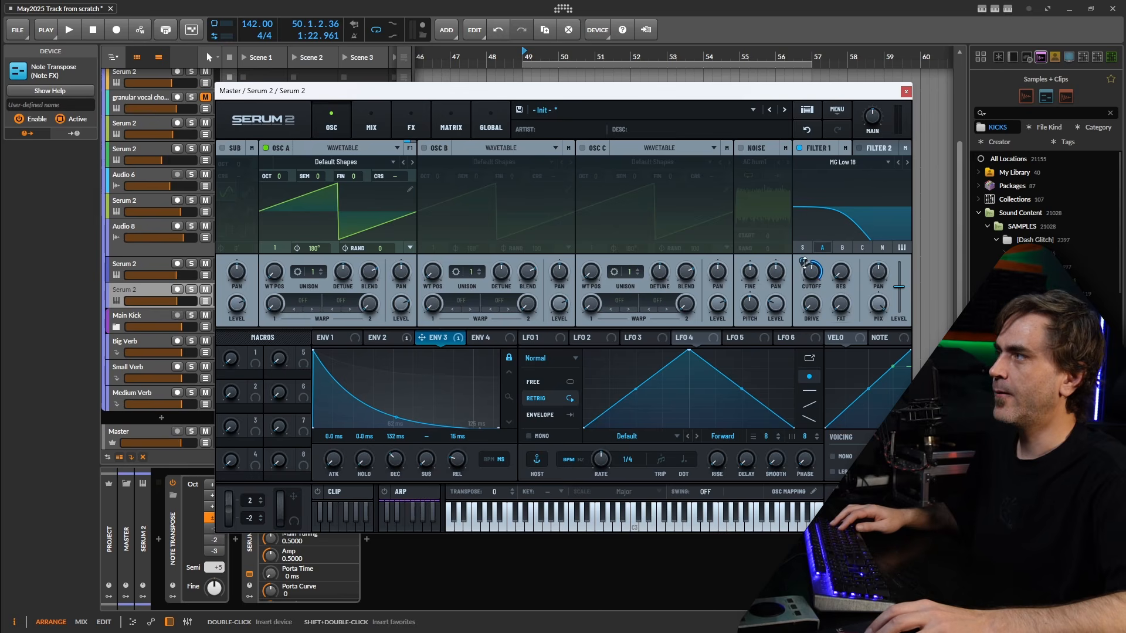
Shorten envelope 3's decay to 94 ms and adjust its modulation depth on filter 1's cutoff during playback.
{"action": "mouse_move", "coordinate": [801, 263]}
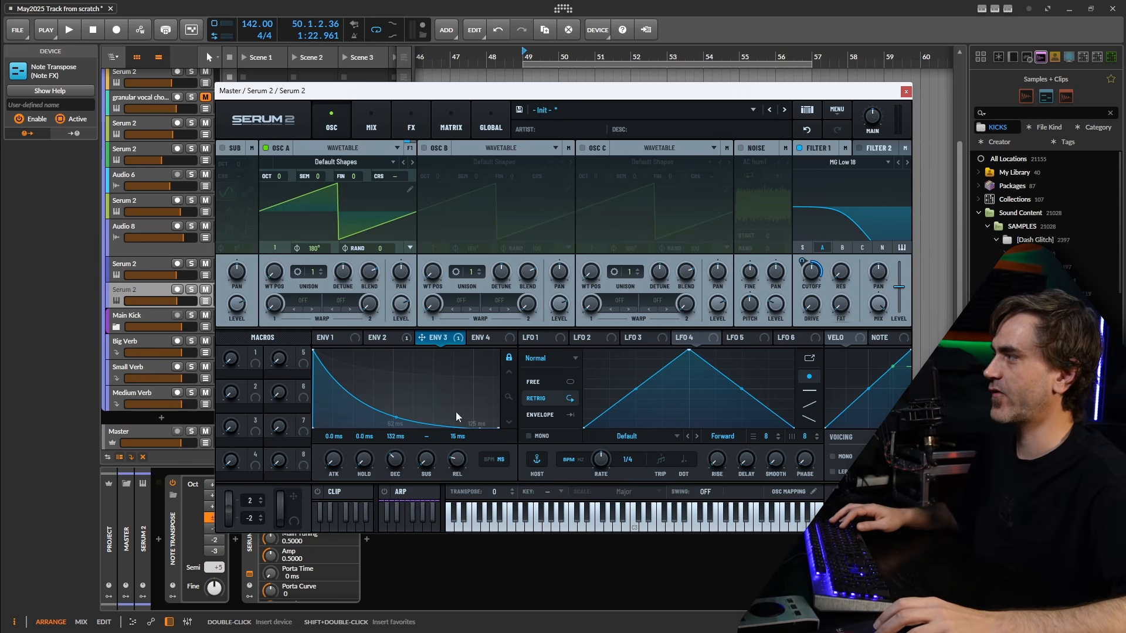
{"action": "key", "text": "space"}
{"action": "left_click_drag", "start_coordinate": [395, 457], "coordinate": [395, 461]}
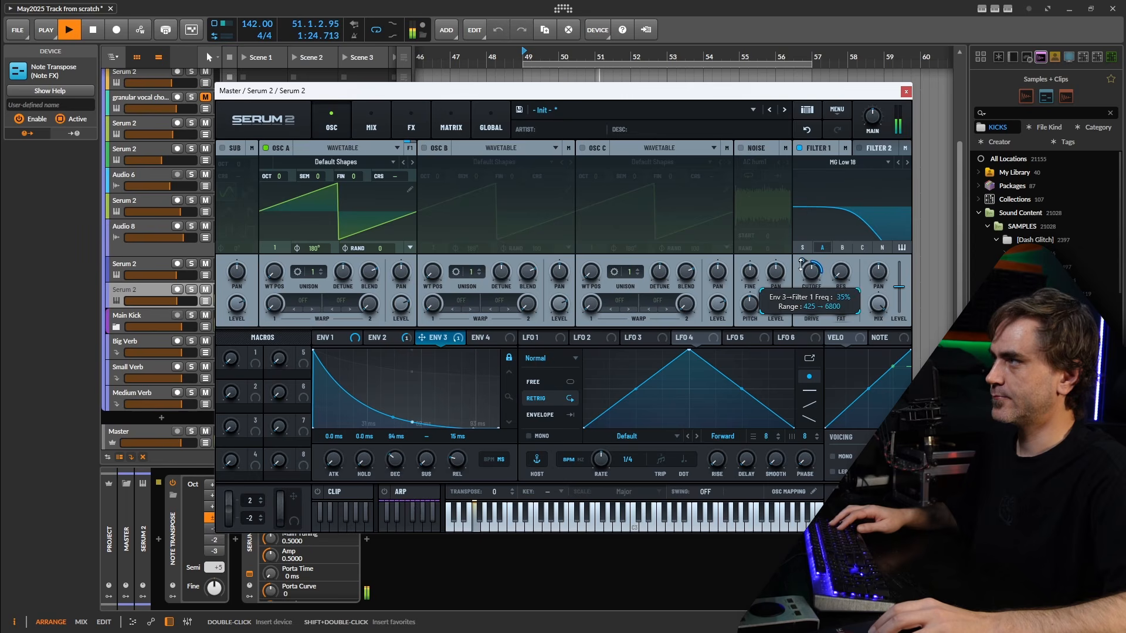
{"action": "left_click_drag", "start_coordinate": [797, 274], "coordinate": [797, 275]}
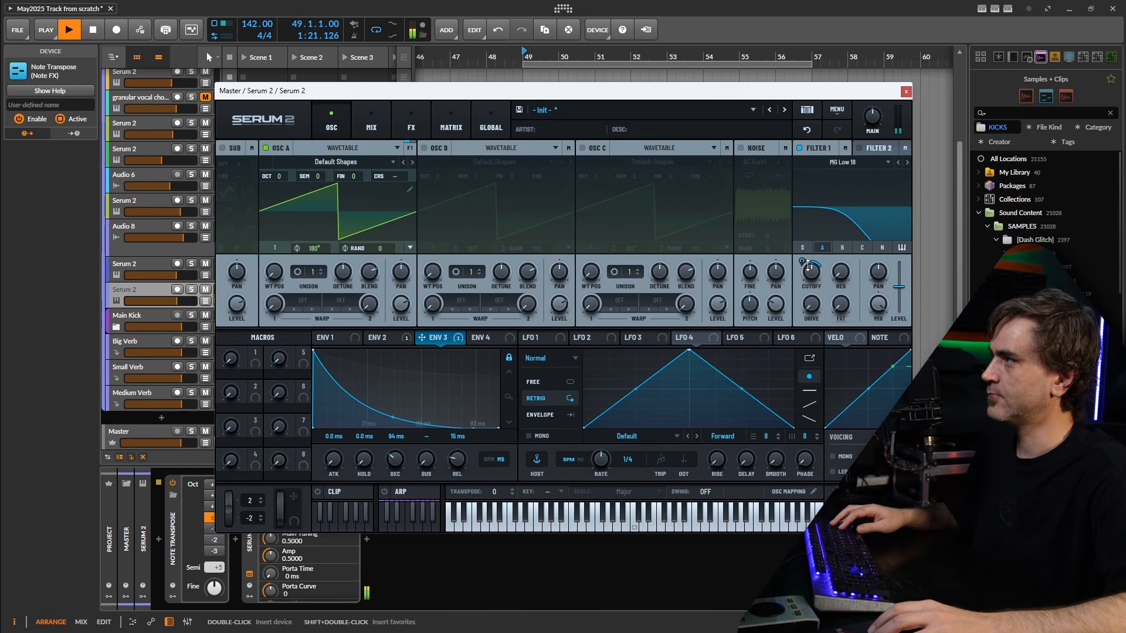
{"action": "key", "text": "space"}
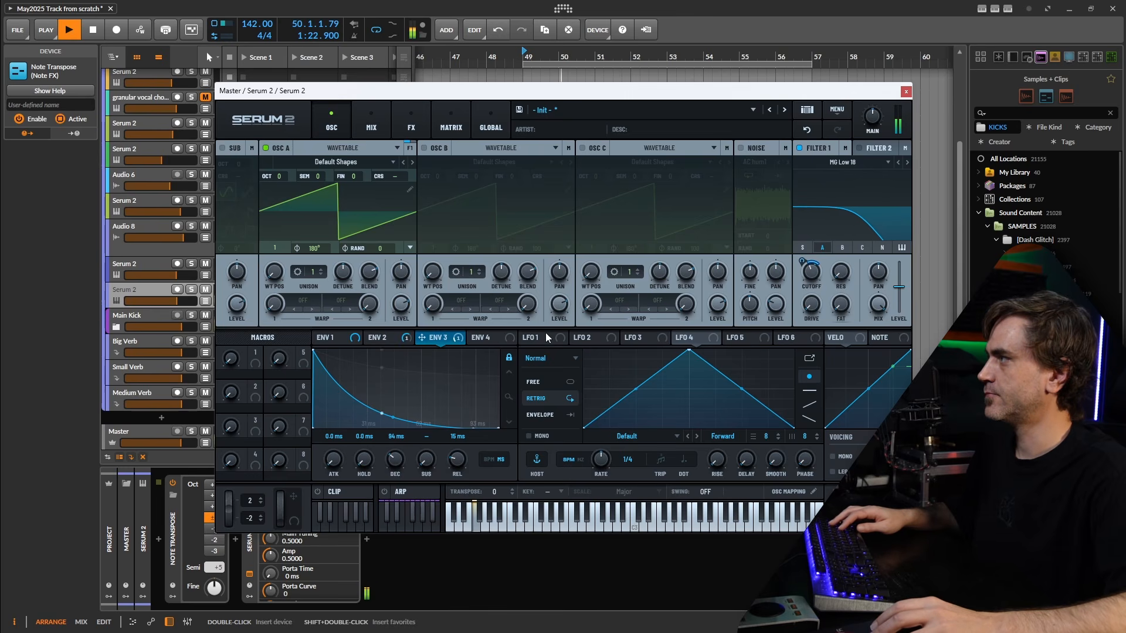
{"action": "left_click_drag", "start_coordinate": [805, 261], "coordinate": [810, 271]}
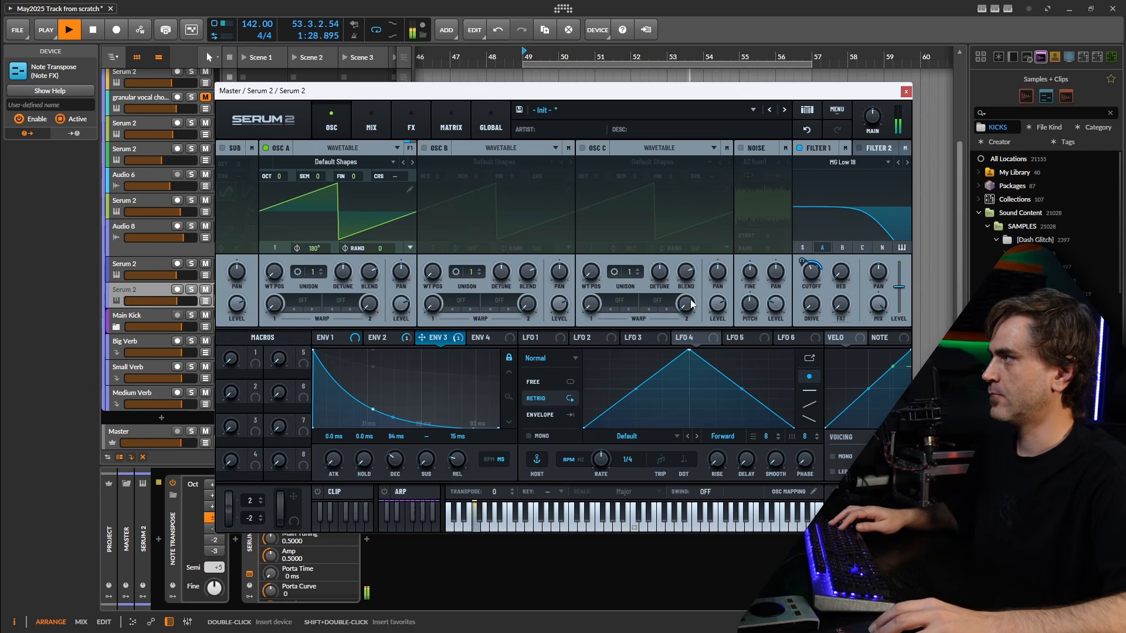
Shape envelope 1 with a decay of 108 ms and a sustain of -5.7 dB, auditioning the bassline.
{"action": "left_click", "coordinate": [386, 337]}
{"action": "left_click", "coordinate": [333, 334]}
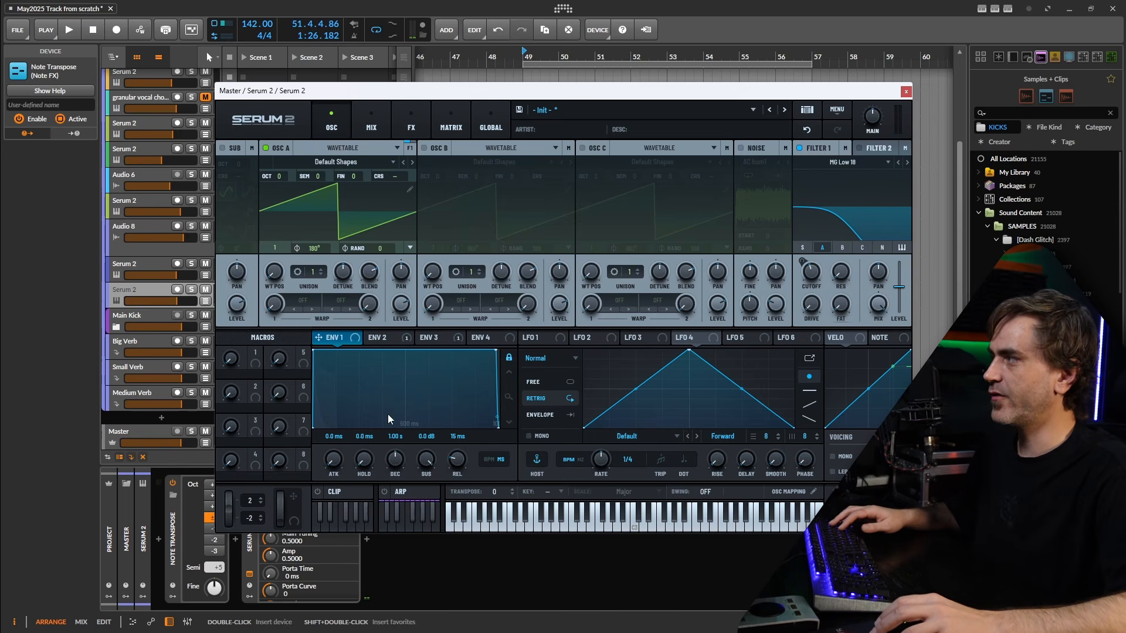
{"action": "left_click_drag", "start_coordinate": [426, 458], "coordinate": [392, 467]}
{"action": "left_click", "coordinate": [440, 464]}
{"action": "key", "text": "space"}
{"action": "key", "text": "space"}
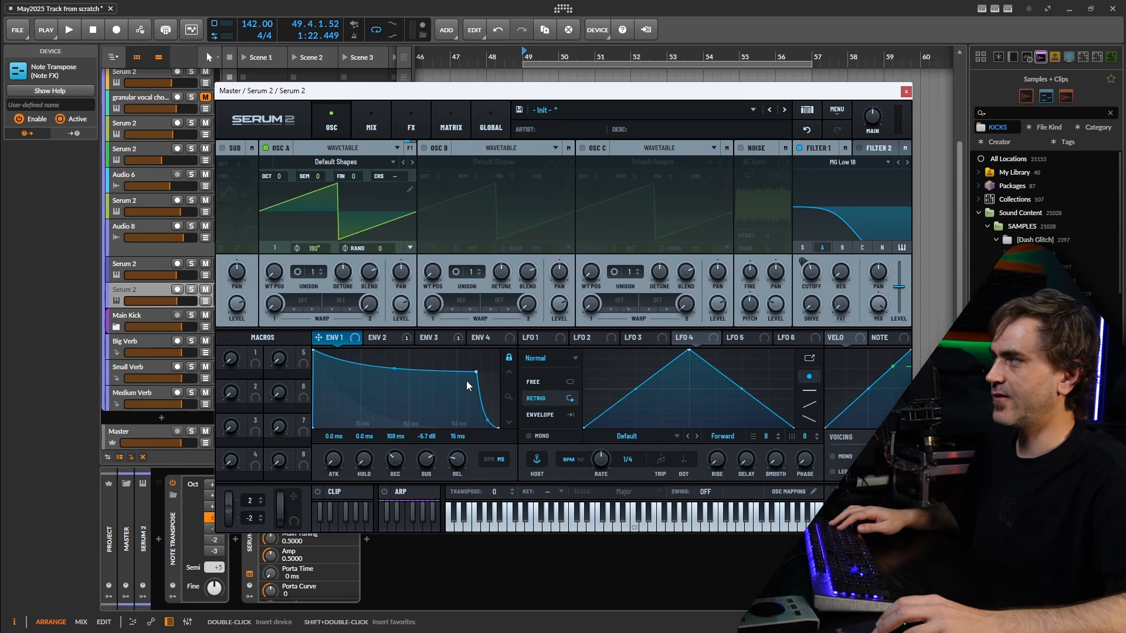
Try full sustain on envelope 1 during playback, settle it at -2.0 dB and replay the bassline.
{"action": "key", "text": "space"}
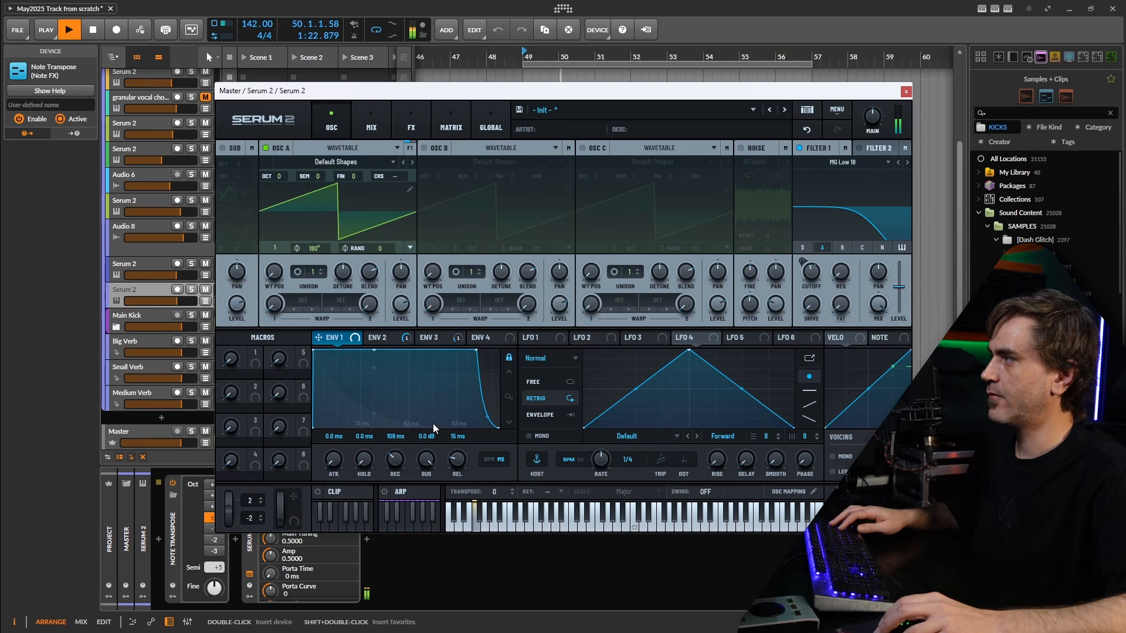
{"action": "left_click_drag", "start_coordinate": [429, 467], "coordinate": [430, 463]}
{"action": "key", "text": "space"}
{"action": "key", "text": "space"}
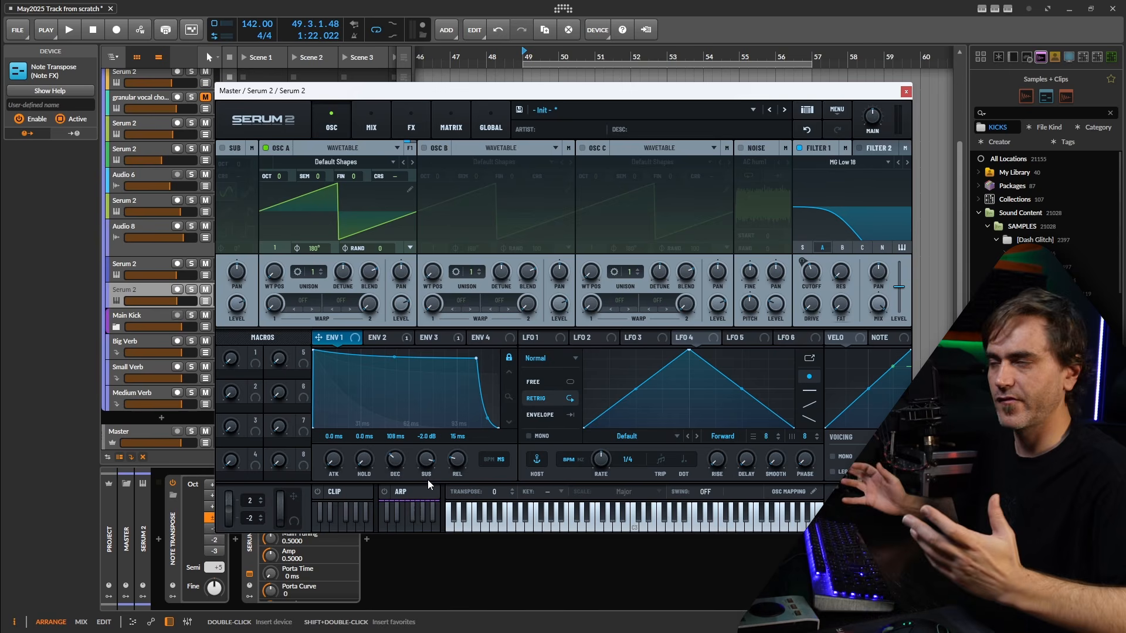
{"action": "key", "text": "space"}
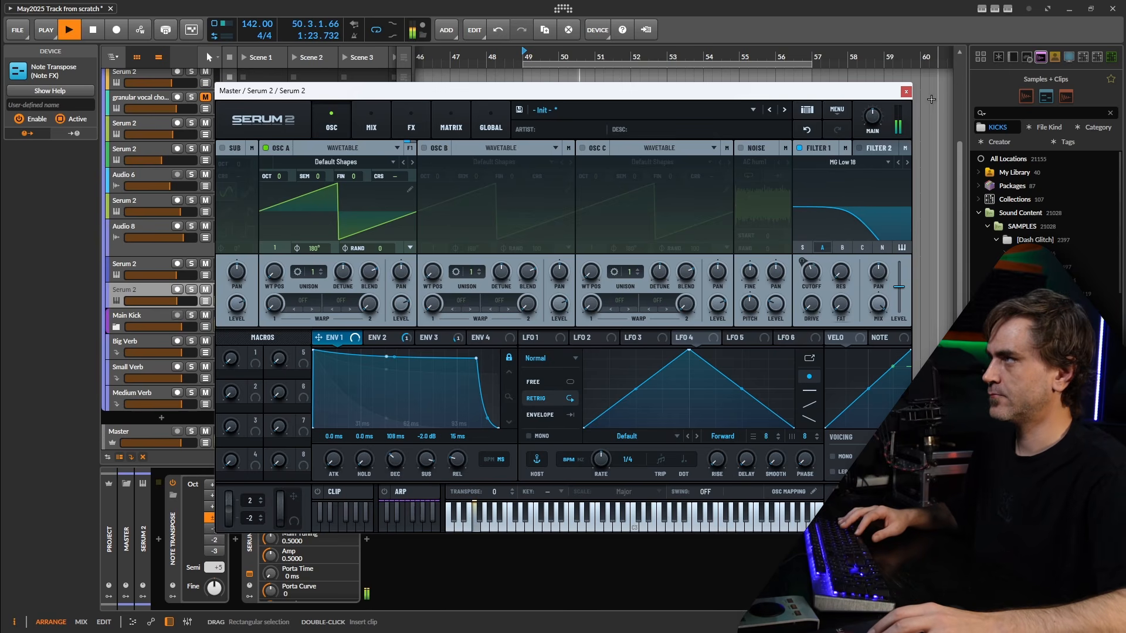
{"action": "key", "text": "space"}
{"action": "key", "text": "space"}
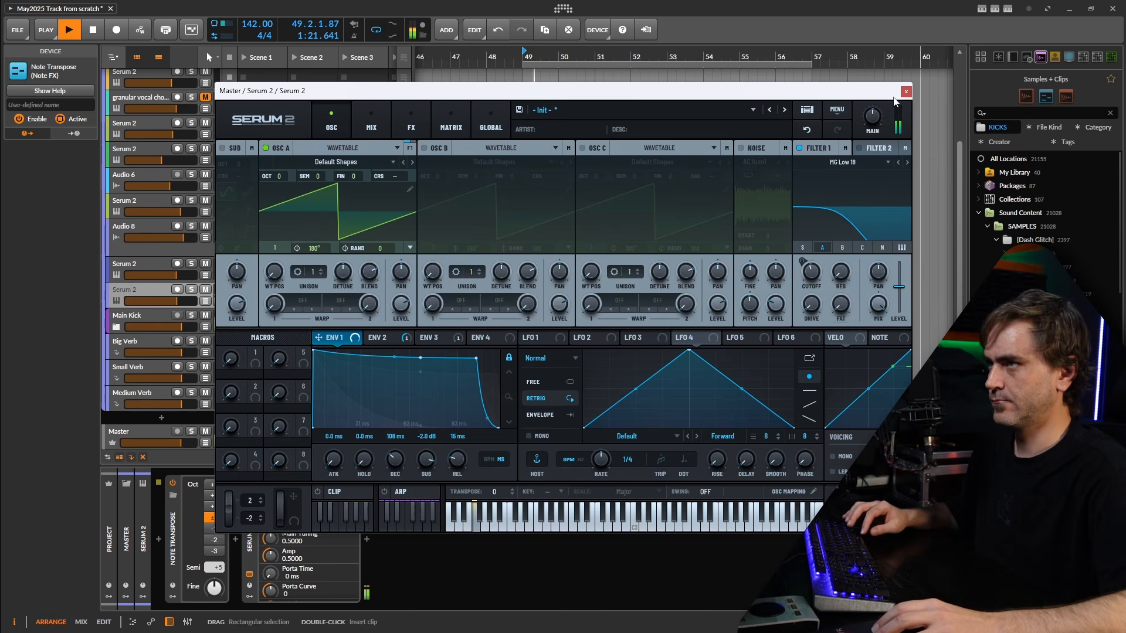
{"action": "key", "text": "space"}
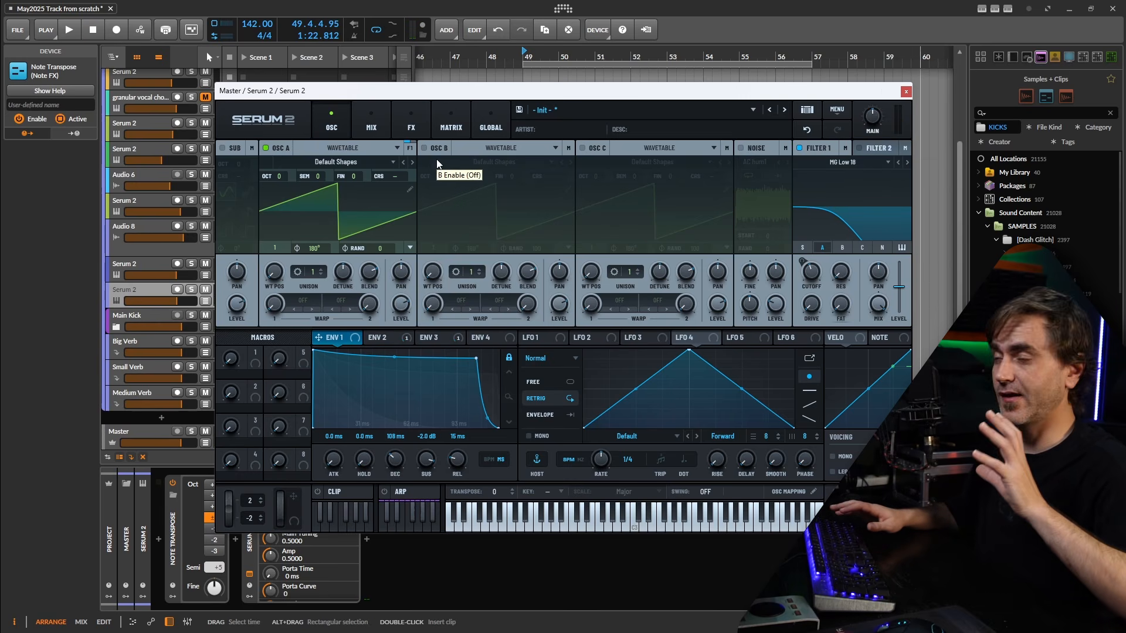
Save the bass patch as a Serum preset named 2025 Bass Template 1.
{"action": "left_click", "coordinate": [520, 110]}
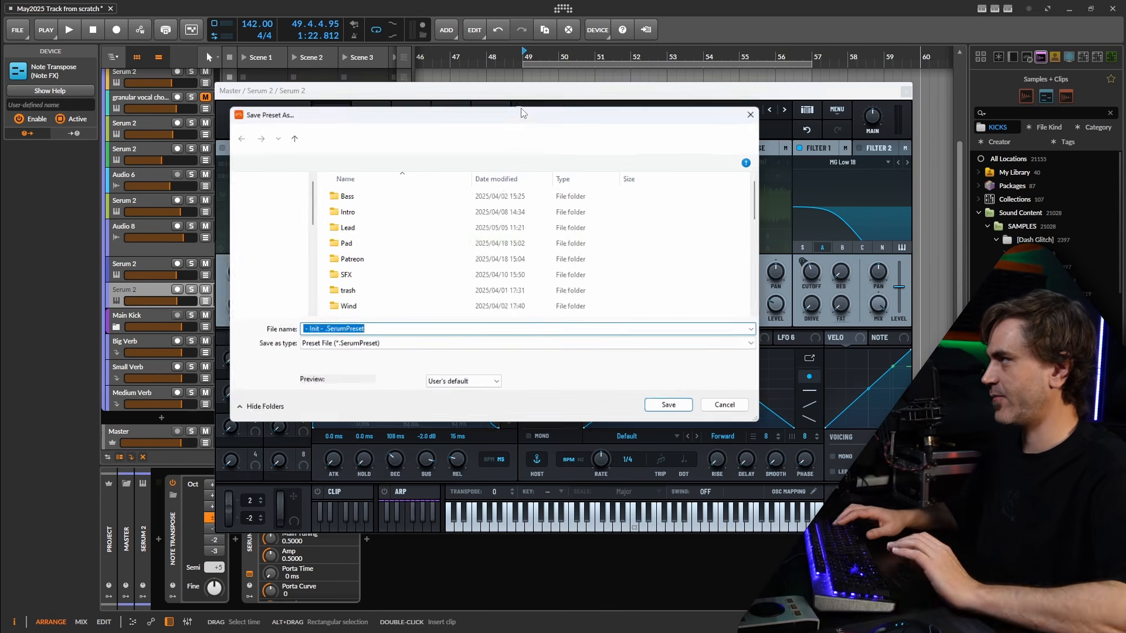
{"action": "key", "text": "Return"}
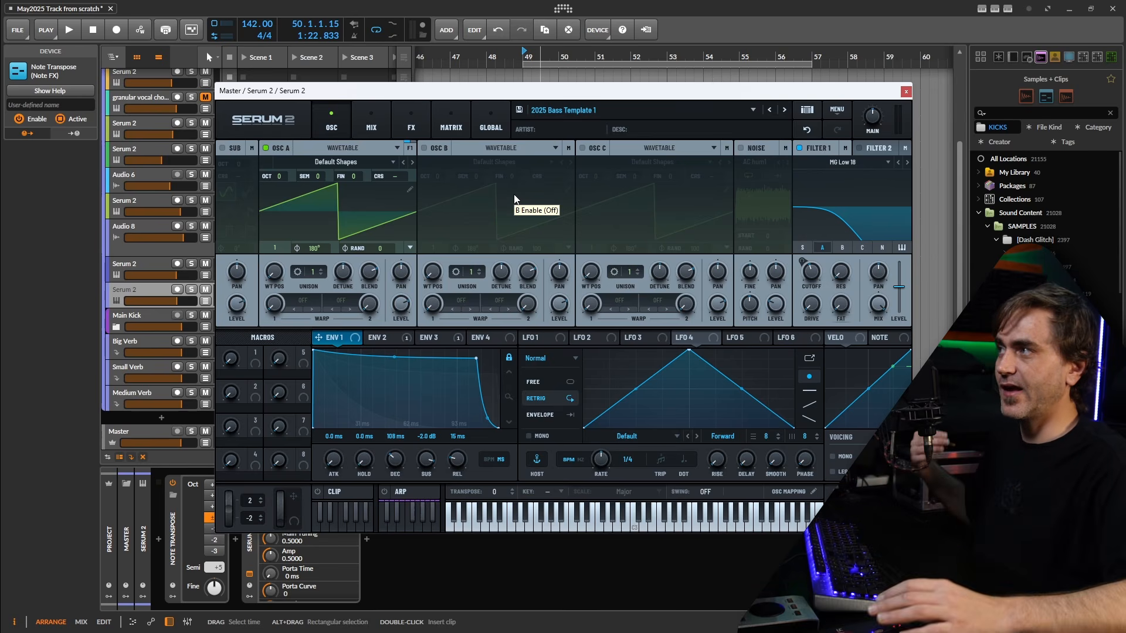
Enable filter 2, set its type to Diffusor from the S2 Filters and raise its stages.
{"action": "left_click", "coordinate": [871, 148]}
{"action": "left_click", "coordinate": [859, 148]}
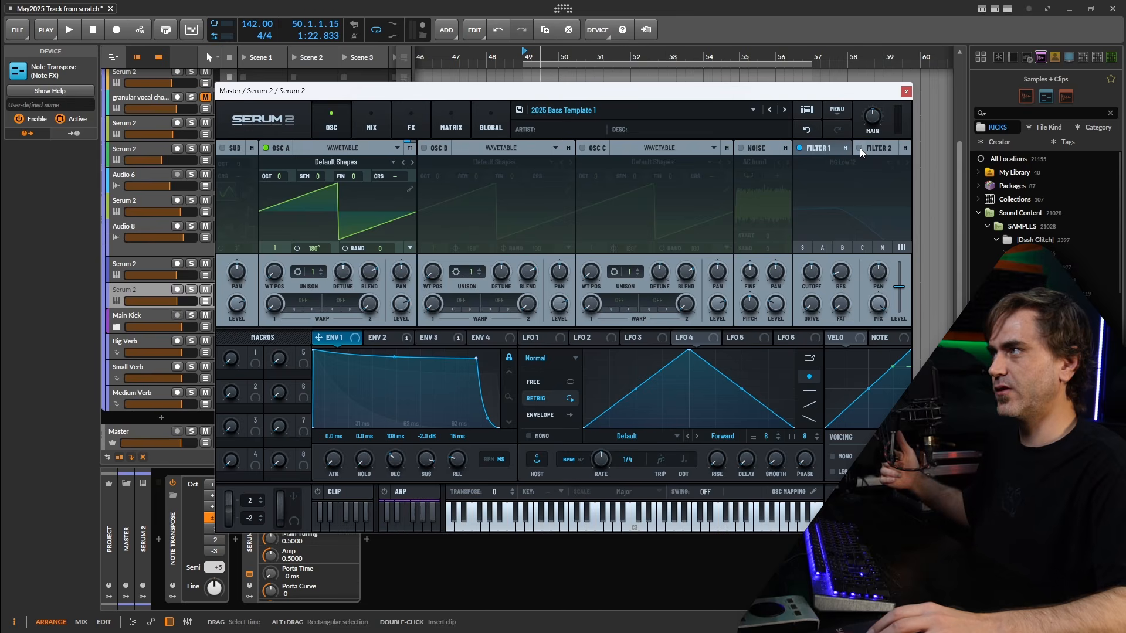
{"action": "left_click", "coordinate": [857, 162]}
{"action": "mouse_move", "coordinate": [857, 229]}
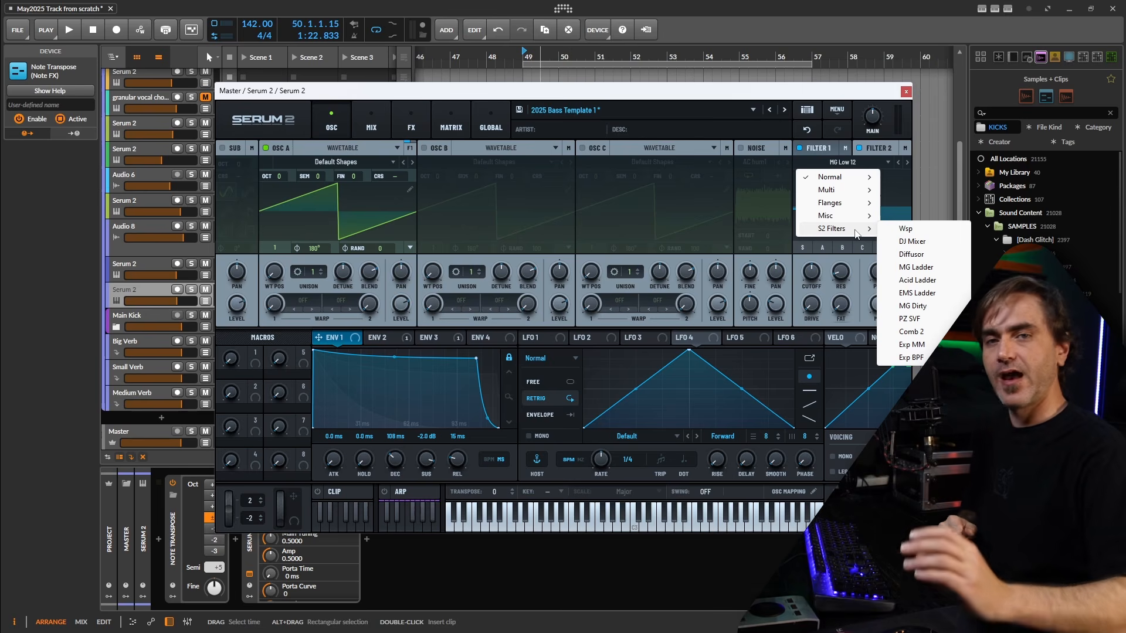
{"action": "left_click", "coordinate": [920, 256]}
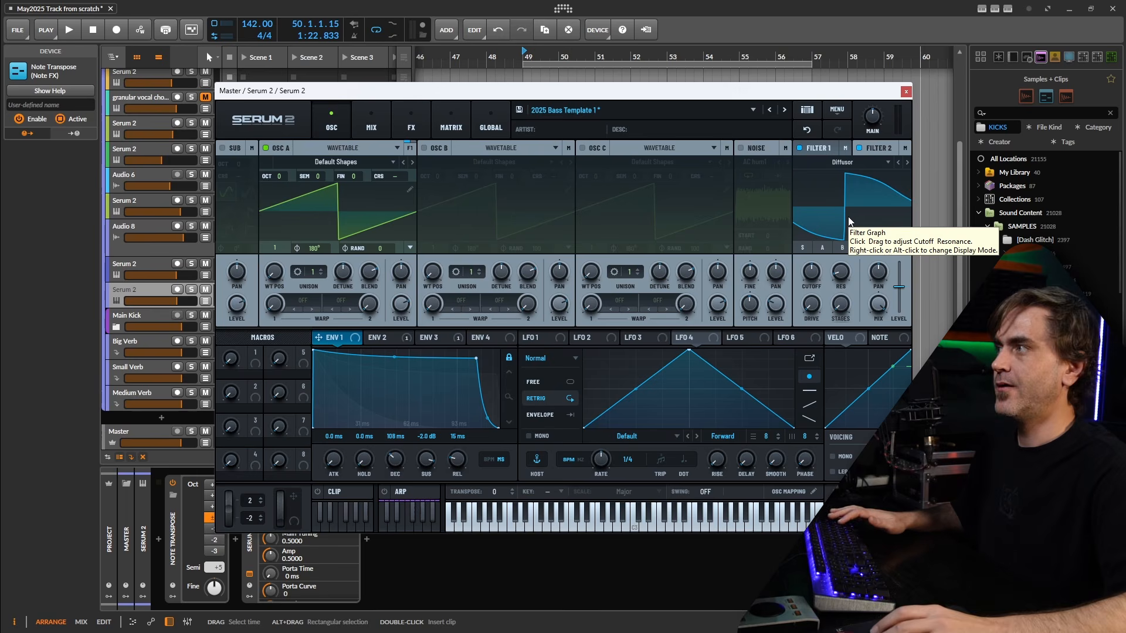
{"action": "mouse_move", "coordinate": [840, 310]}
{"action": "left_mouse_down"}
{"action": "mouse_move", "coordinate": [839, 293]}
{"action": "mouse_move", "coordinate": [840, 318]}
{"action": "left_mouse_up"}
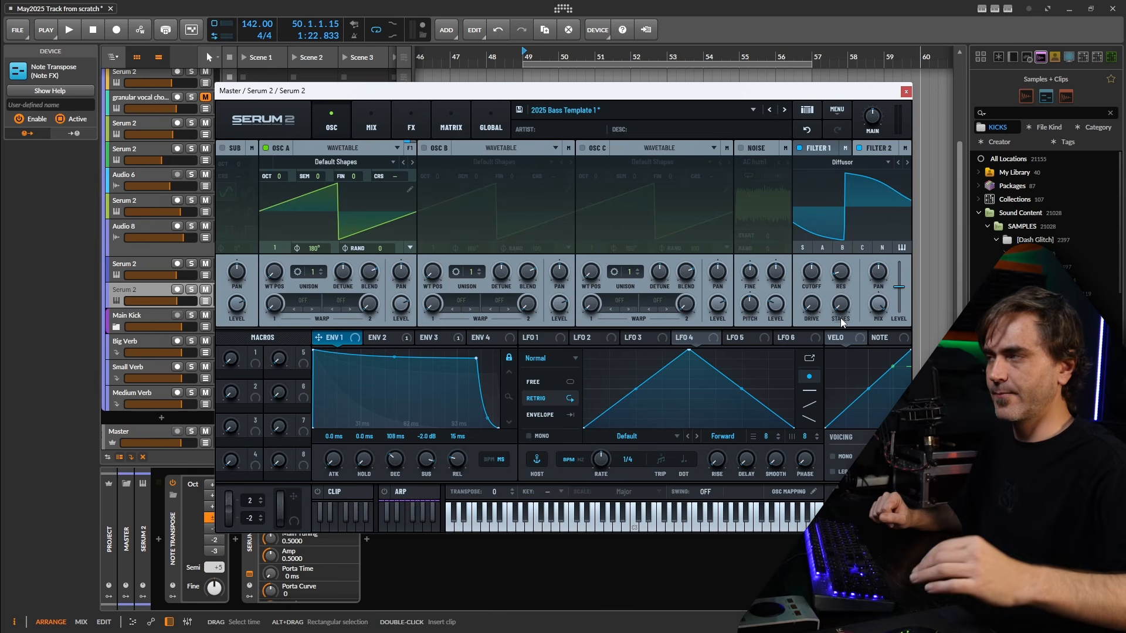
{"action": "left_click_drag", "start_coordinate": [840, 318], "coordinate": [845, 298]}
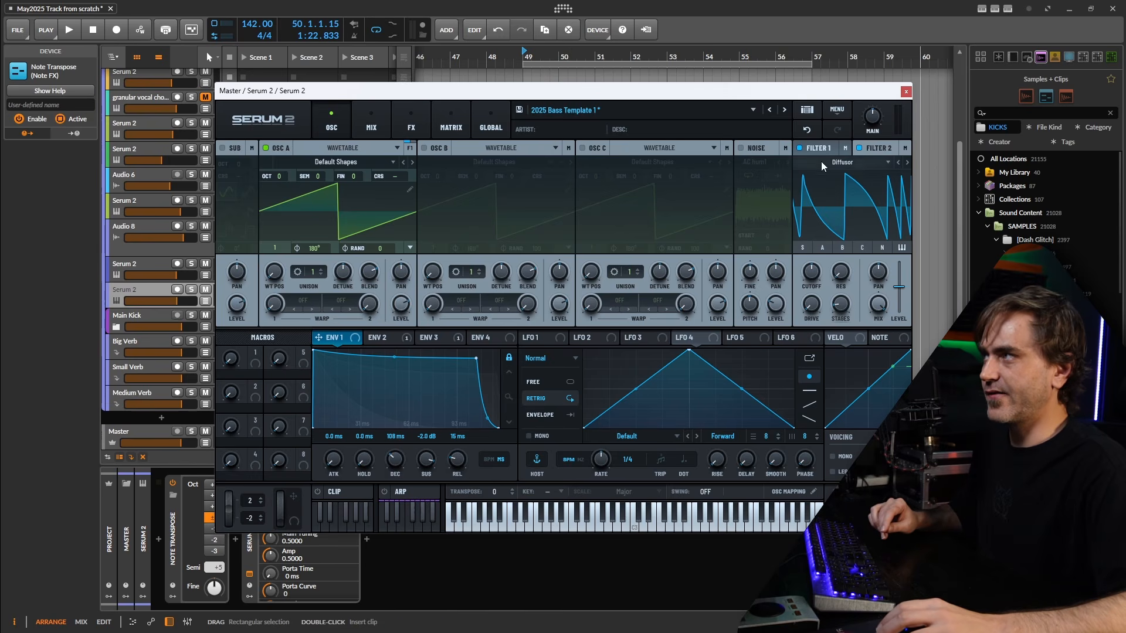
Turn off filter 1, arm the bass track and route oscillator A into filter 2 with its stages at 35%.
{"action": "left_click", "coordinate": [799, 148]}
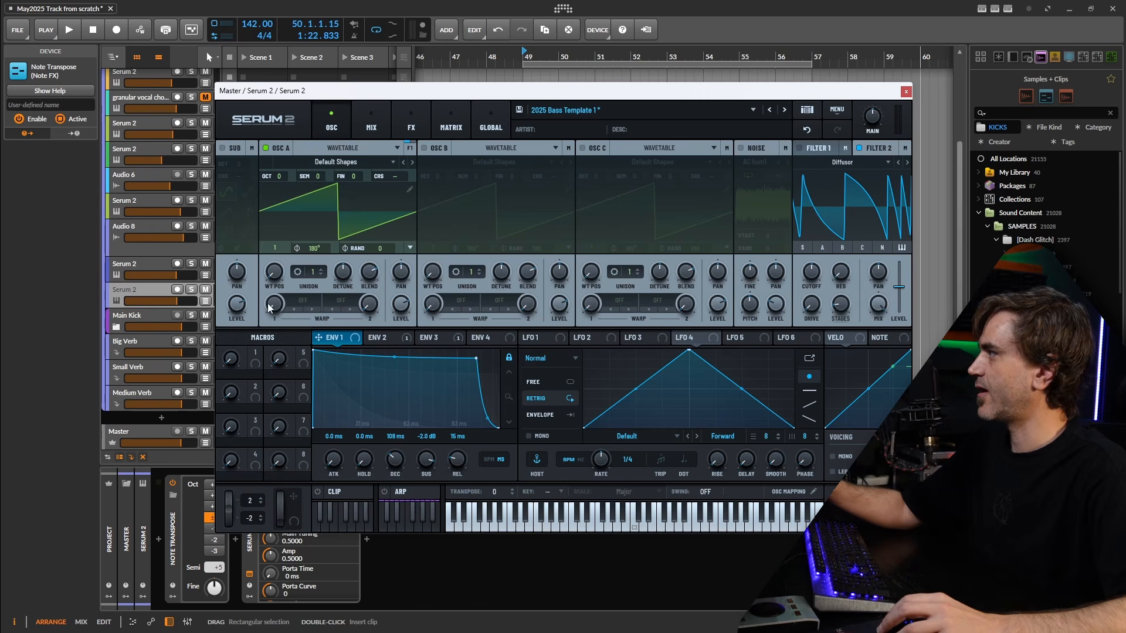
{"action": "left_click", "coordinate": [177, 289]}
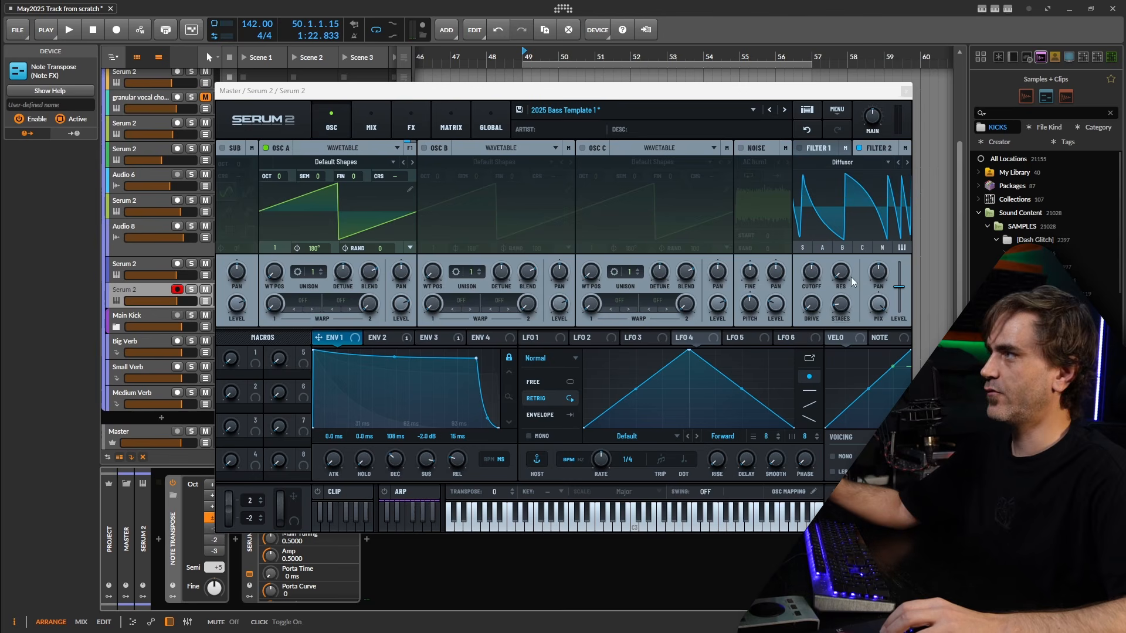
{"action": "left_click_drag", "start_coordinate": [849, 308], "coordinate": [849, 290]}
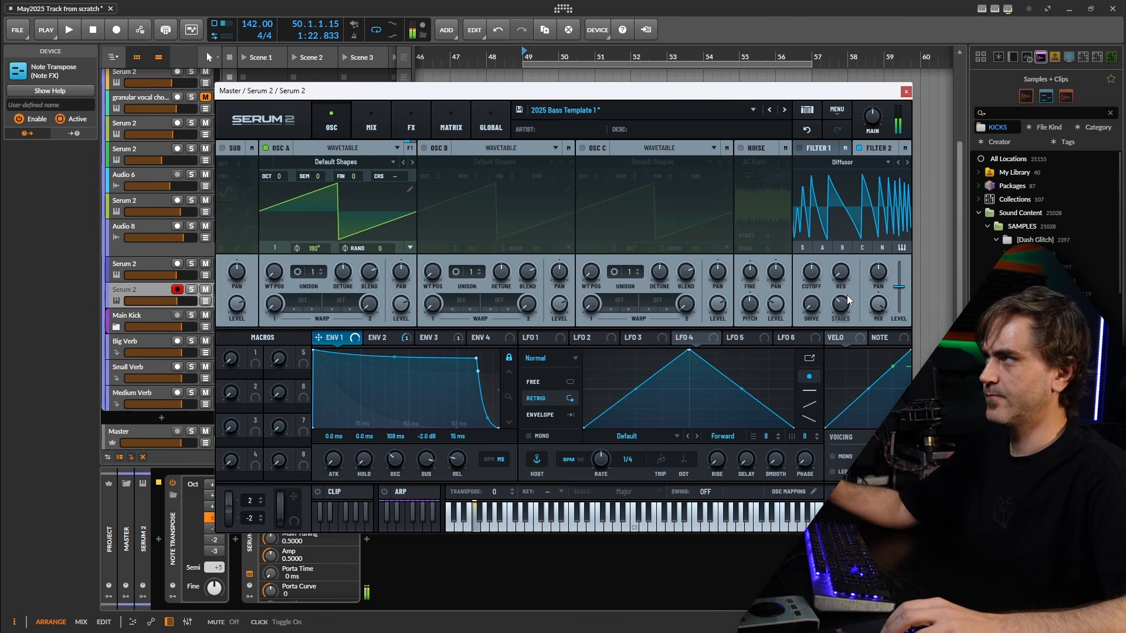
{"action": "left_click", "coordinate": [821, 249]}
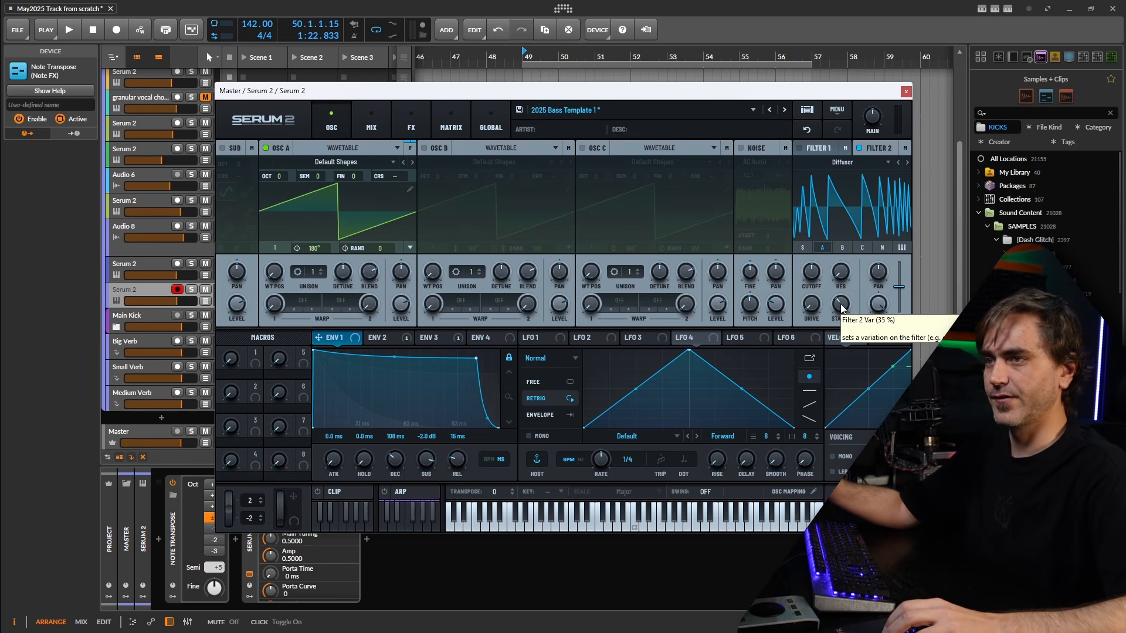
Try filter 2 with stages at about 26% and sweep its cutoff between about 131 and 472 Hz while playing a note.
{"action": "scroll", "coordinate": [844, 305], "scroll_direction": "down", "scroll_amount": 5}
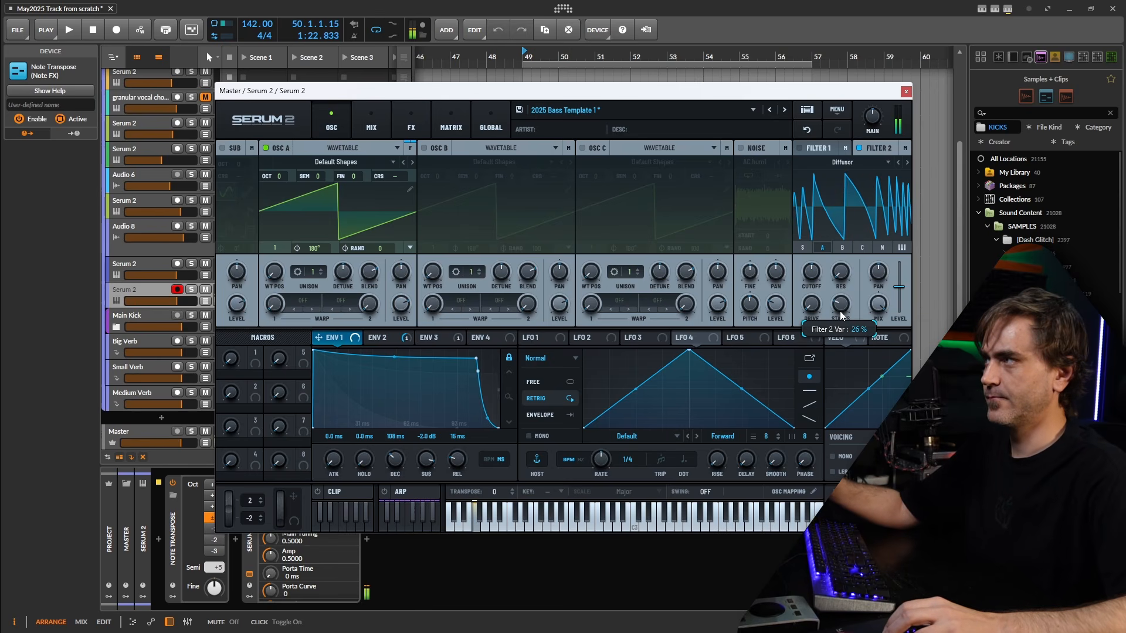
{"action": "scroll", "coordinate": [819, 270], "scroll_direction": "down", "scroll_amount": 4}
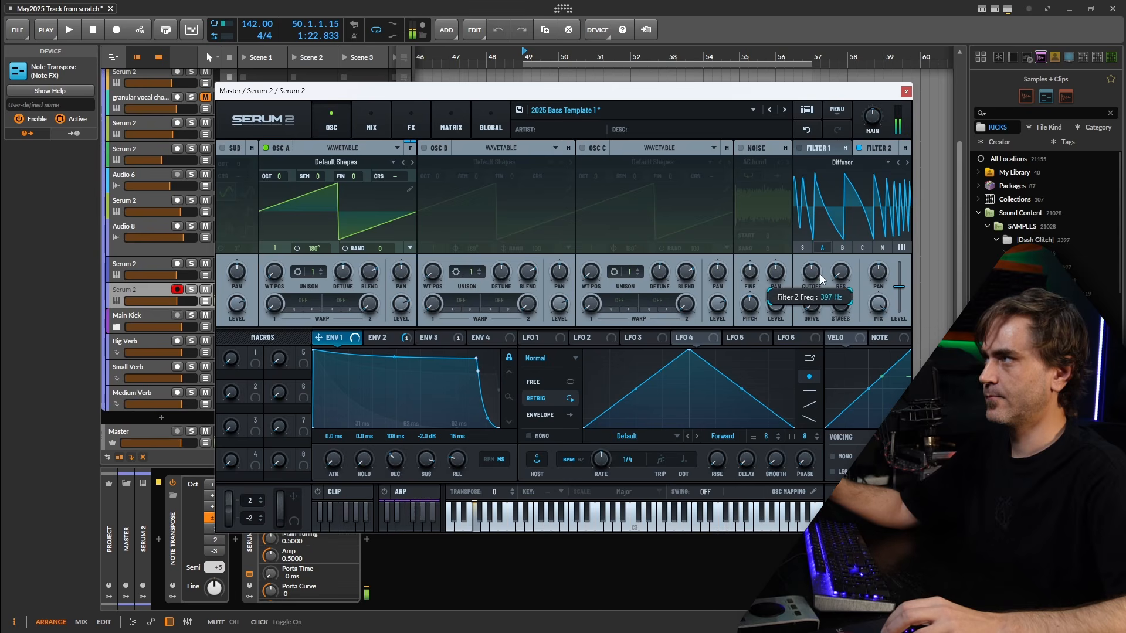
{"action": "scroll", "coordinate": [819, 275], "scroll_direction": "down", "scroll_amount": 6}
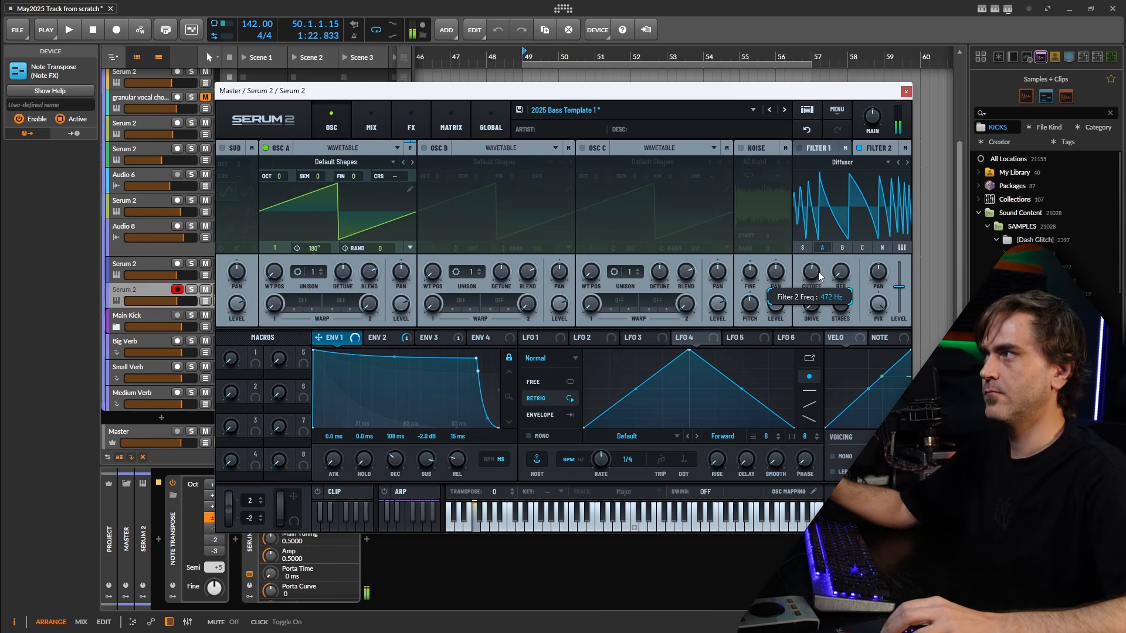
{"action": "scroll", "coordinate": [814, 285], "scroll_direction": "up", "scroll_amount": 2}
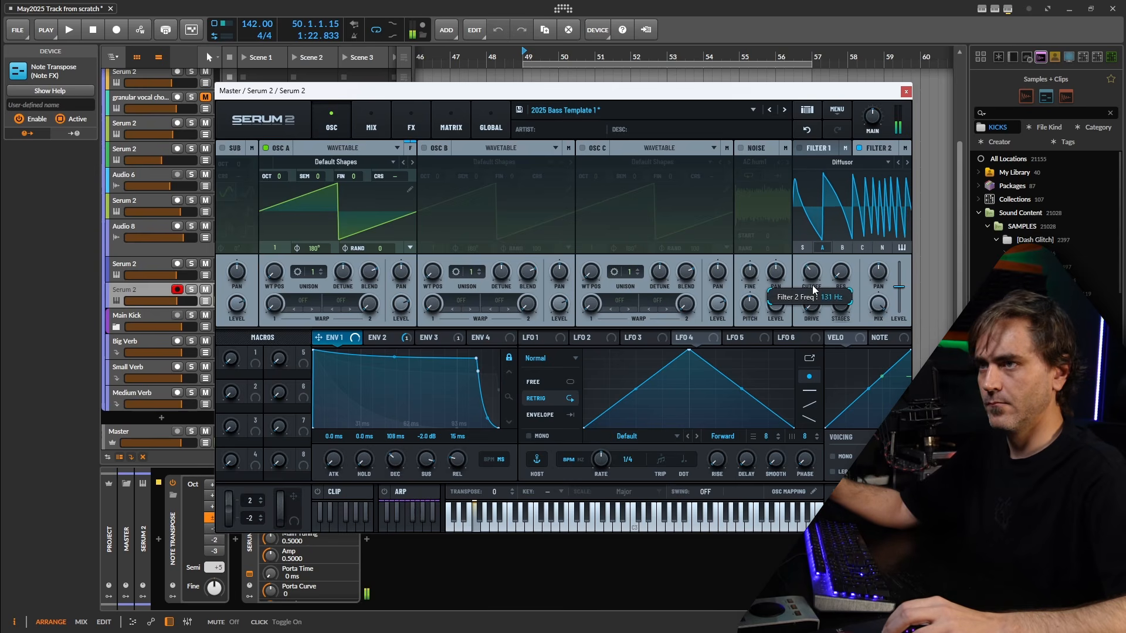
{"action": "scroll", "coordinate": [815, 286], "scroll_direction": "down", "scroll_amount": 3}
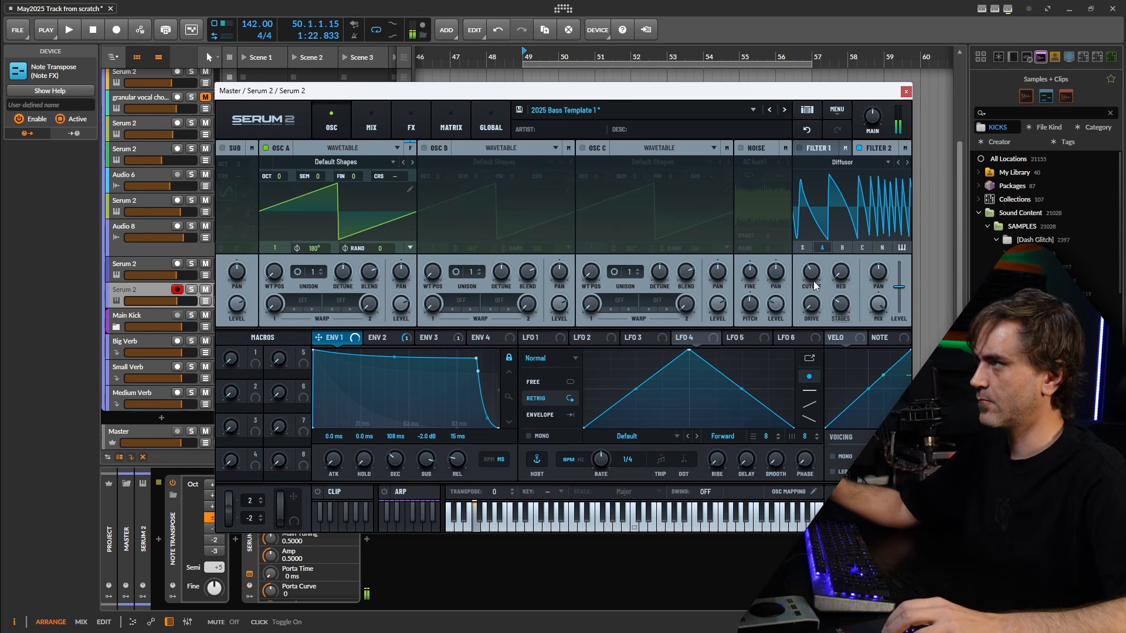
{"action": "scroll", "coordinate": [811, 279], "scroll_direction": "down", "scroll_amount": 3}
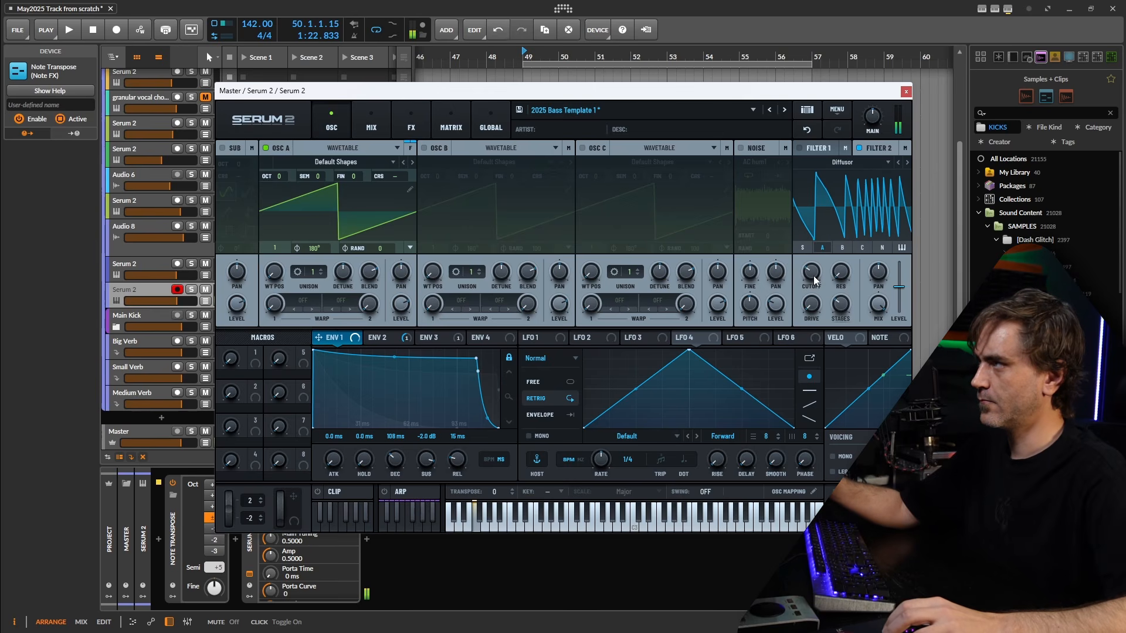
{"action": "scroll", "coordinate": [811, 278], "scroll_direction": "down", "scroll_amount": 2}
Reduce filter 2's stages further and raise its cutoff to about 505 Hz.
{"action": "scroll", "coordinate": [837, 310], "scroll_direction": "down", "scroll_amount": 4}
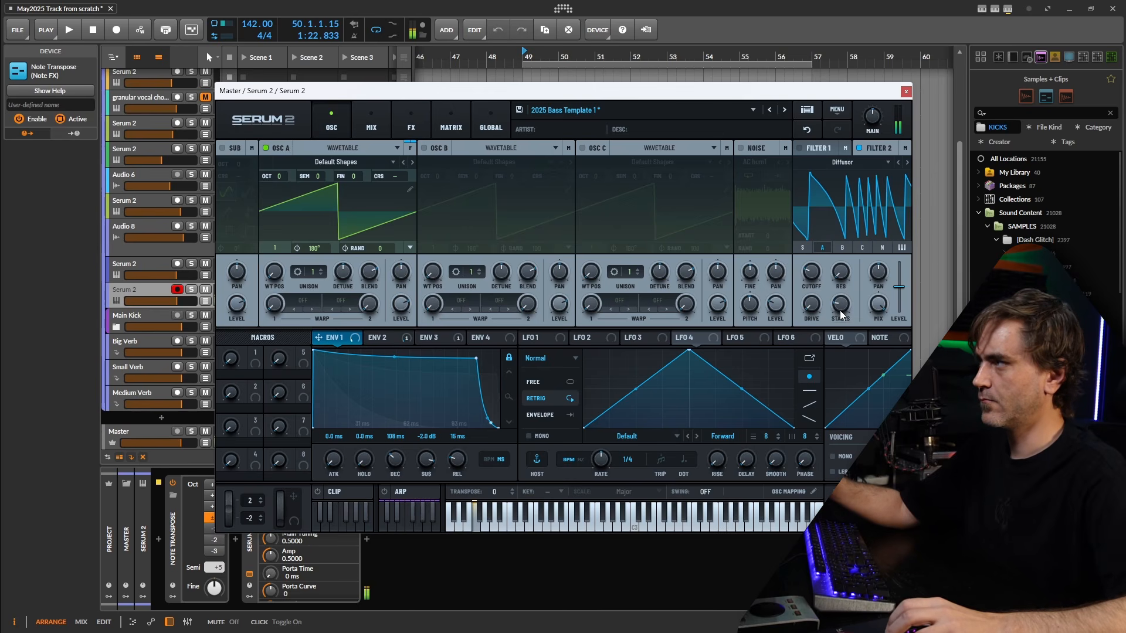
{"action": "scroll", "coordinate": [816, 274], "scroll_direction": "down", "scroll_amount": 3}
{"action": "left_click_drag", "start_coordinate": [822, 266], "coordinate": [831, 238]}
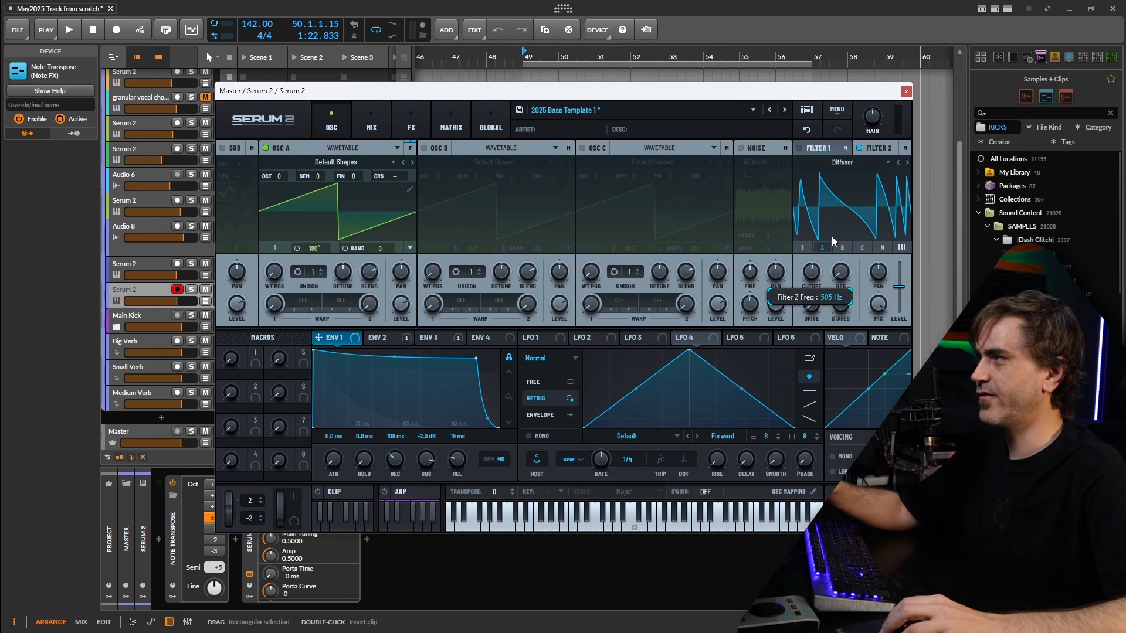
{"action": "left_click_drag", "start_coordinate": [830, 237], "coordinate": [831, 237]}
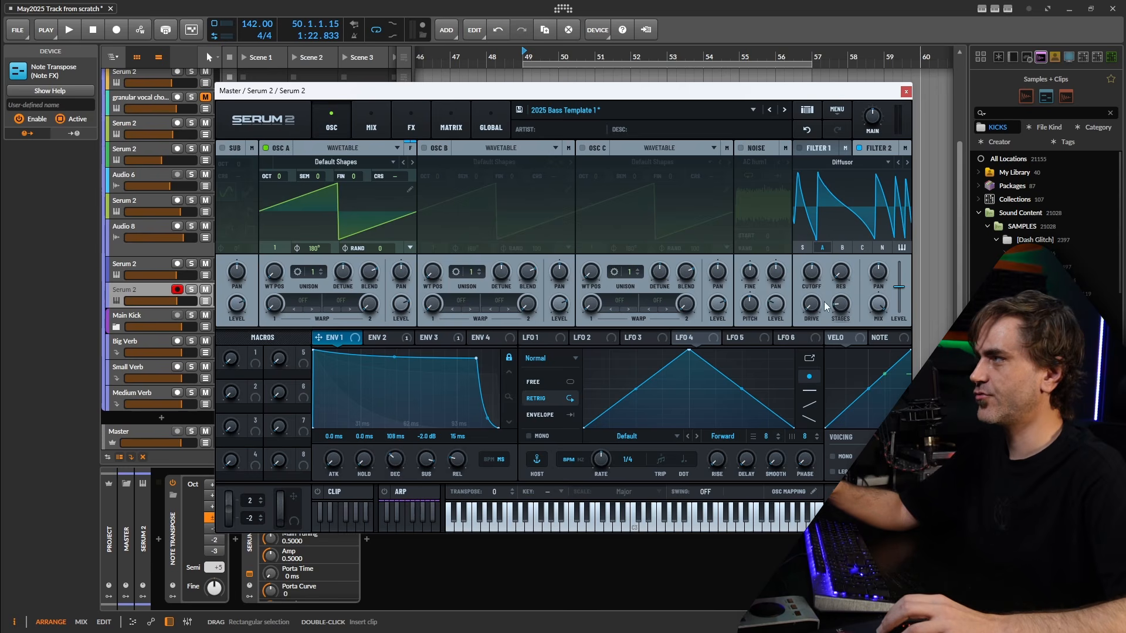
Adjust filter 2's stages and progressively raise its cutoff while playing a note.
{"action": "left_click_drag", "start_coordinate": [808, 305], "coordinate": [846, 310]}
{"action": "left_click_drag", "start_coordinate": [845, 305], "coordinate": [845, 305]}
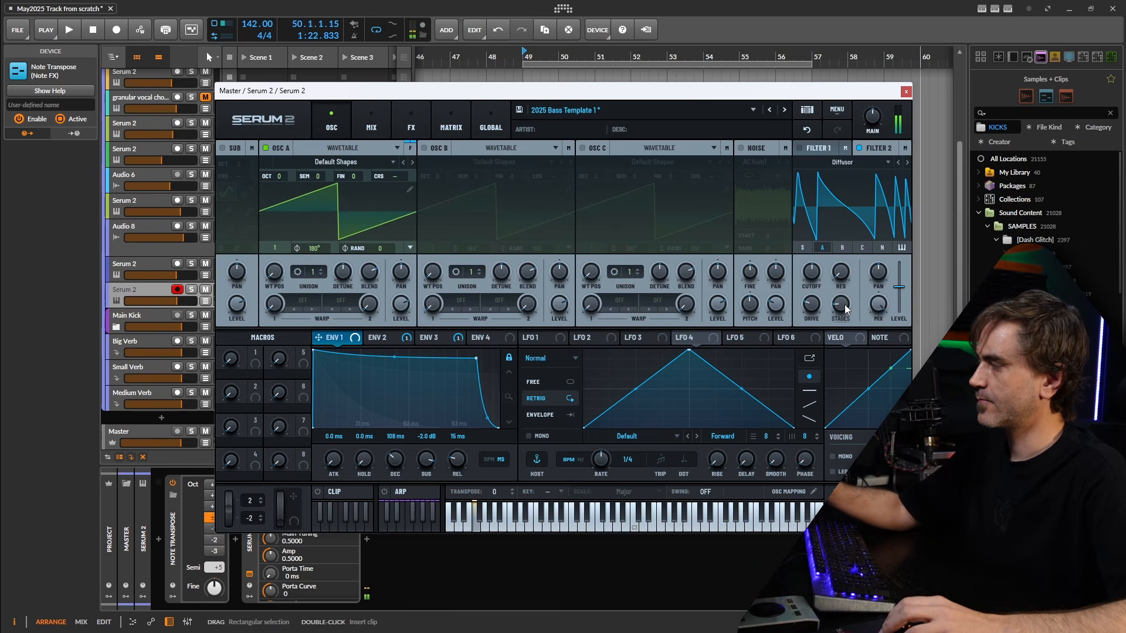
{"action": "mouse_move", "coordinate": [813, 270]}
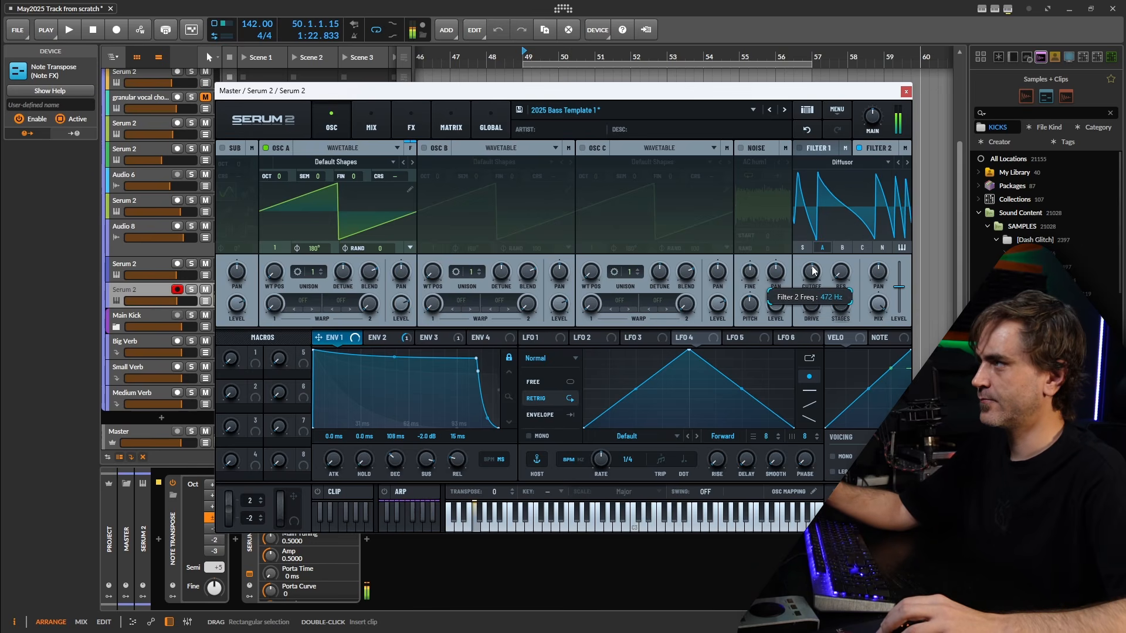
{"action": "scroll", "coordinate": [813, 271], "scroll_direction": "up", "scroll_amount": 3}
{"action": "scroll", "coordinate": [815, 272], "scroll_direction": "up", "scroll_amount": 2}
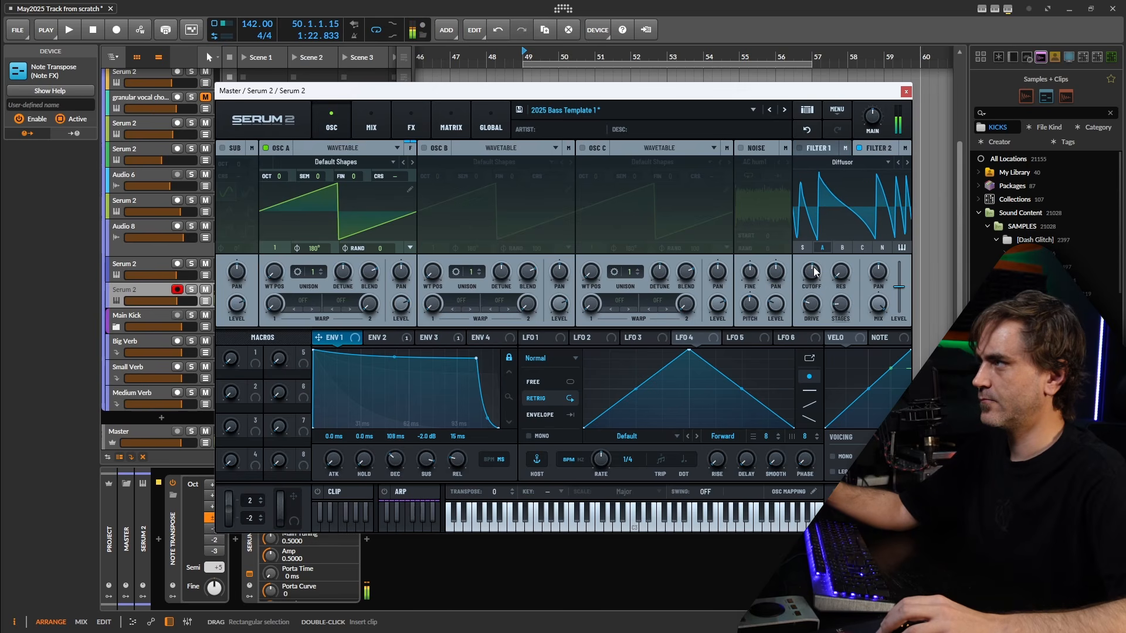
{"action": "scroll", "coordinate": [850, 275], "scroll_direction": "up", "scroll_amount": 3}
{"action": "scroll", "coordinate": [850, 273], "scroll_direction": "up", "scroll_amount": 5}
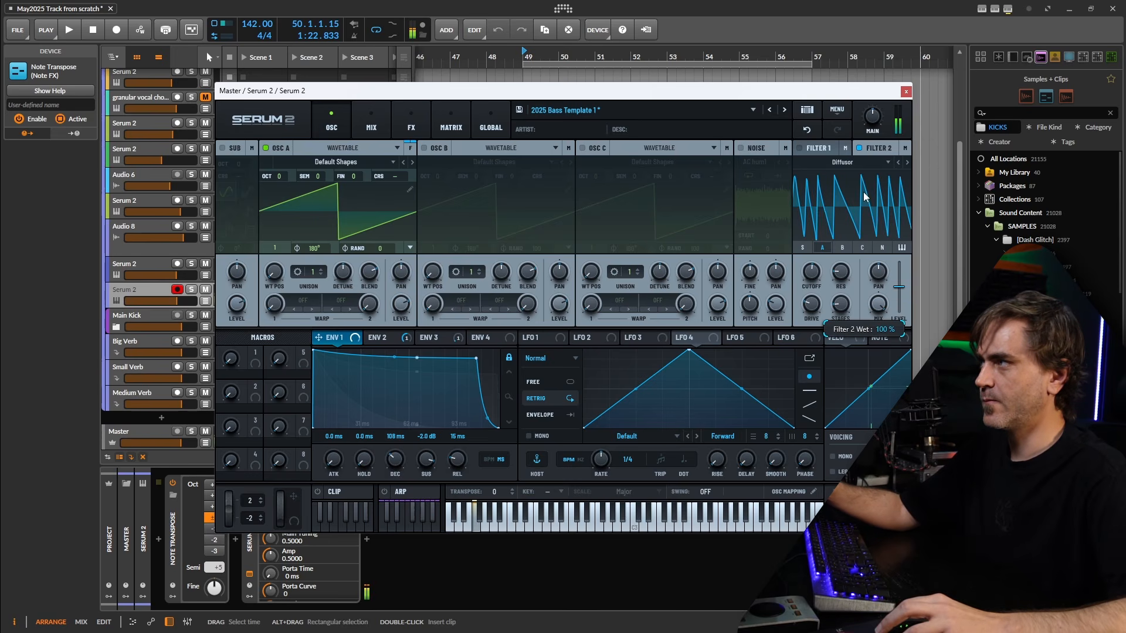
Compare filter 2's wet mix at 100% and 0% while playing a note.
{"action": "left_click_drag", "start_coordinate": [863, 191], "coordinate": [884, 311]}
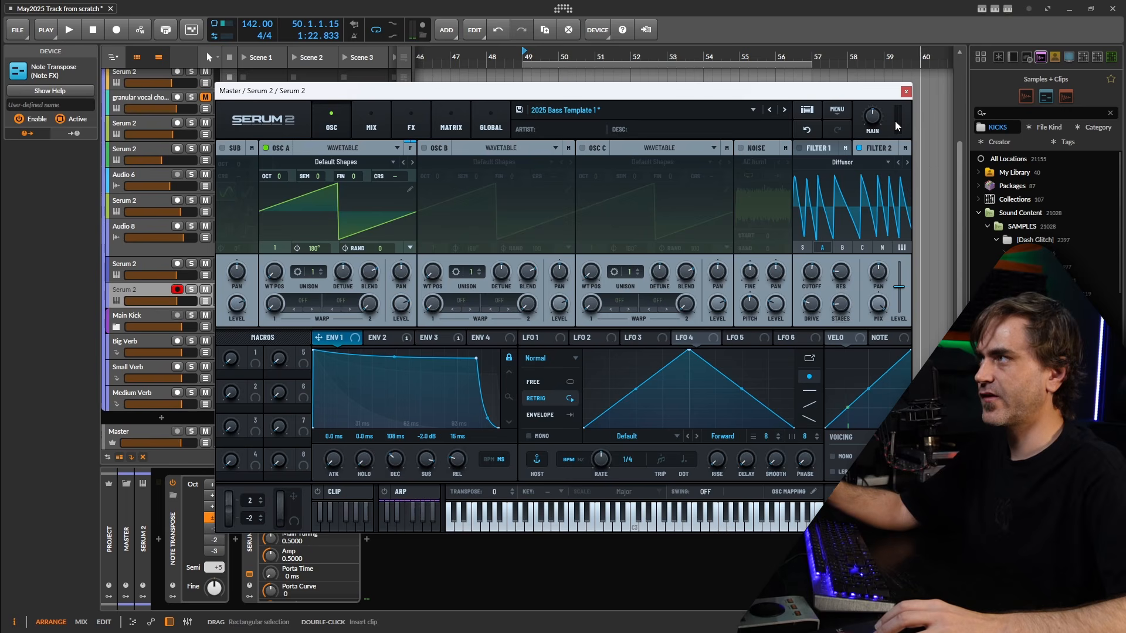
{"action": "left_click_drag", "start_coordinate": [878, 304], "coordinate": [878, 425]}
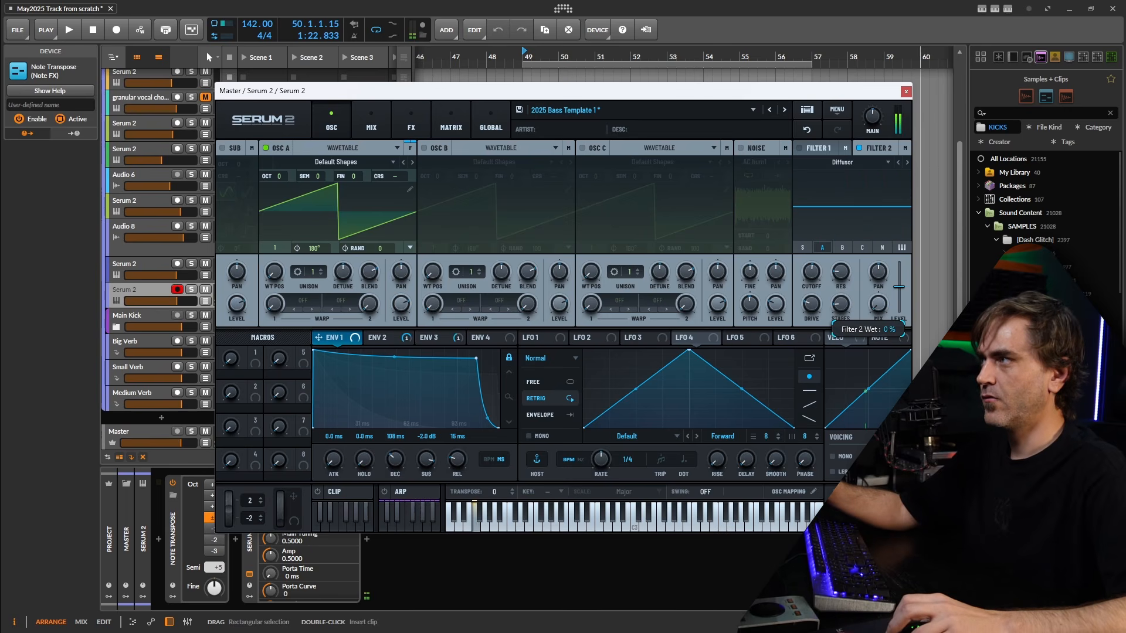
{"action": "left_click_drag", "start_coordinate": [883, 304], "coordinate": [892, 345]}
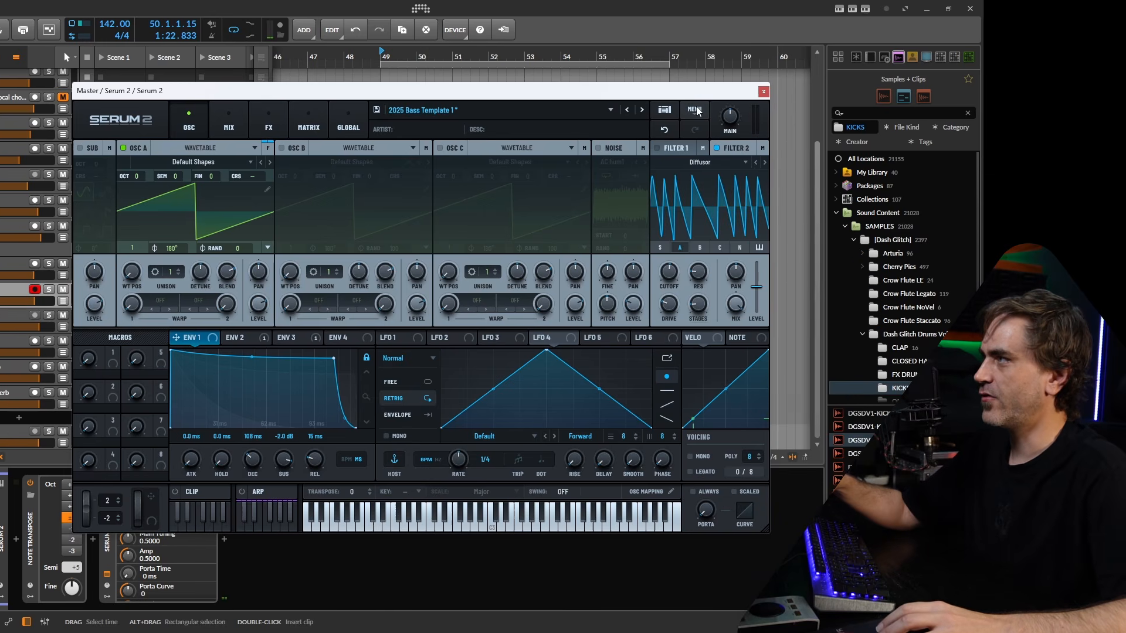
Resample the diffused saw sound to oscillator B.
{"action": "left_click", "coordinate": [696, 110]}
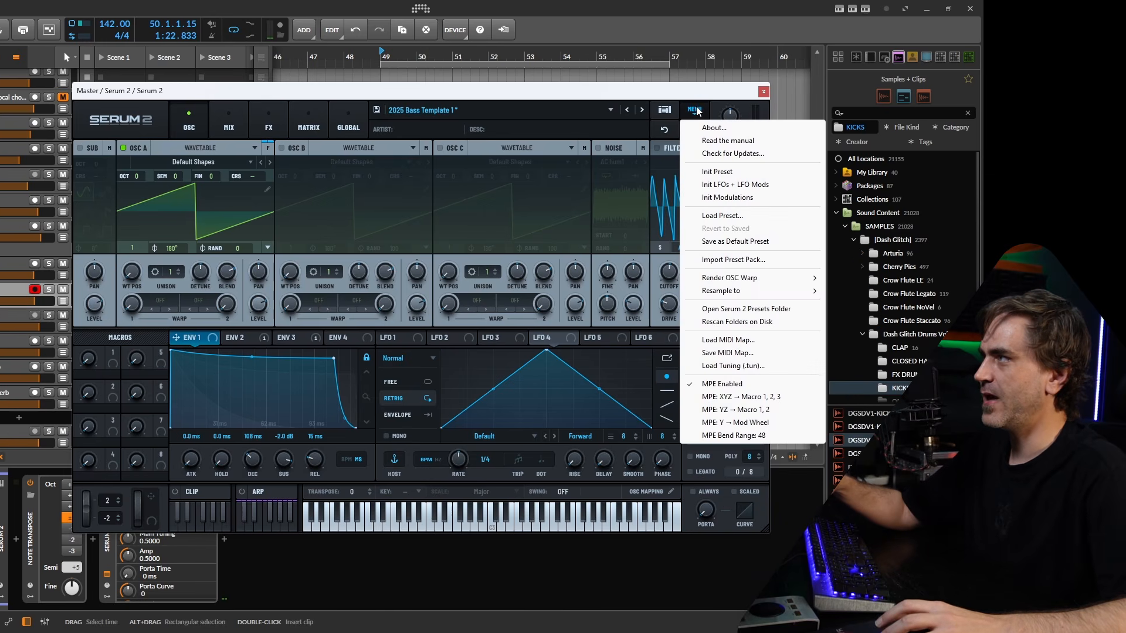
{"action": "mouse_move", "coordinate": [756, 292]}
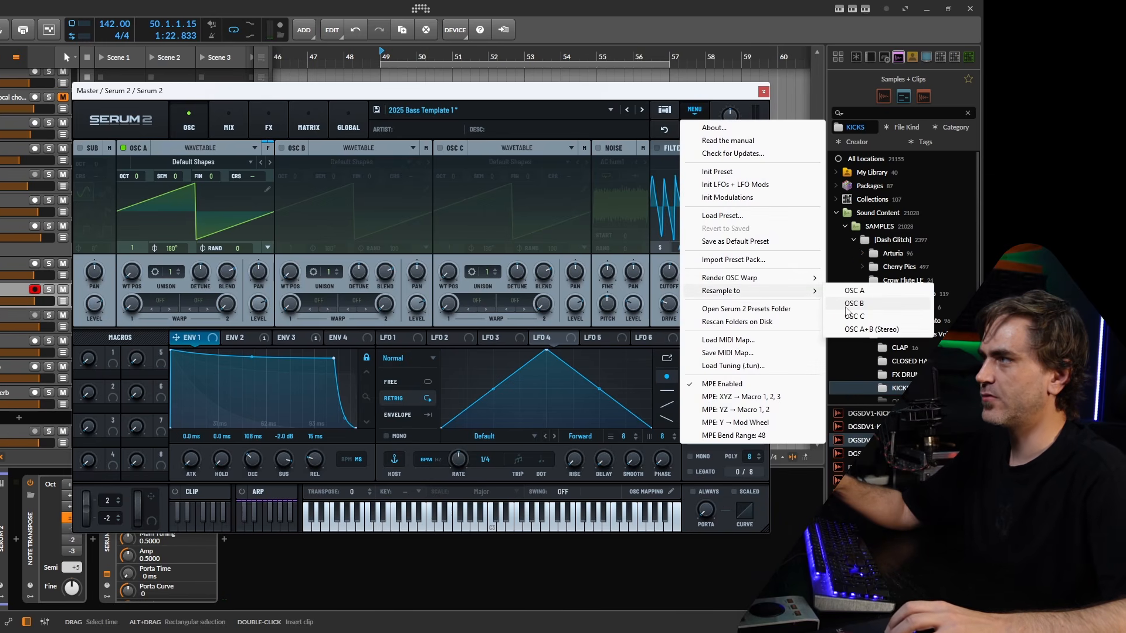
{"action": "left_click", "coordinate": [852, 304]}
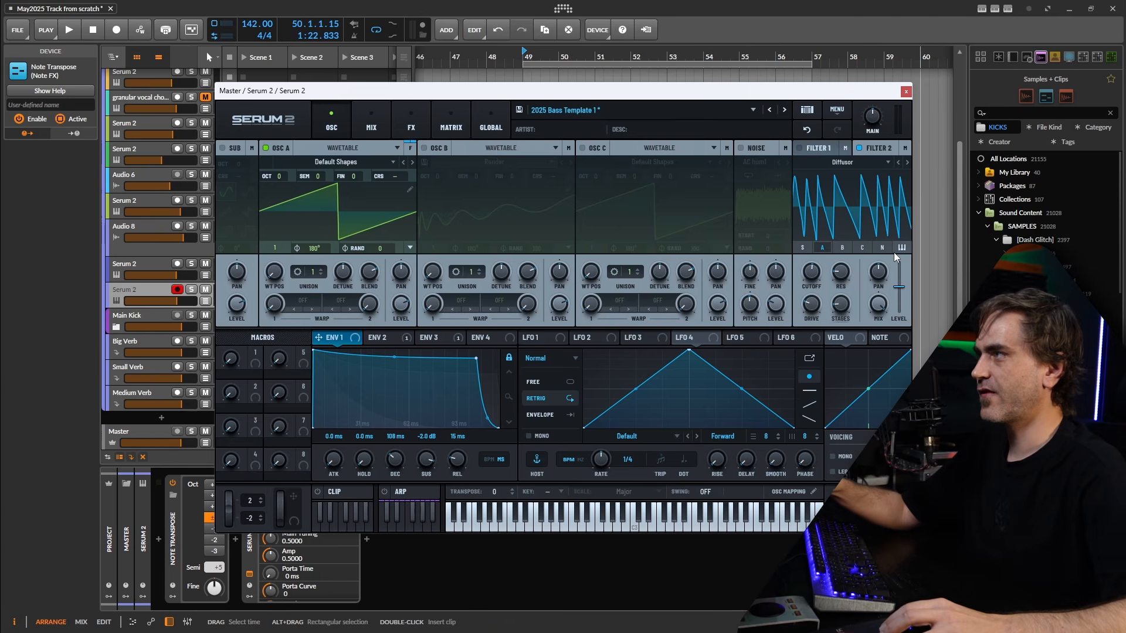
Enable key tracking on filter 2 and resample the sound to oscillator B again.
{"action": "left_click", "coordinate": [902, 248]}
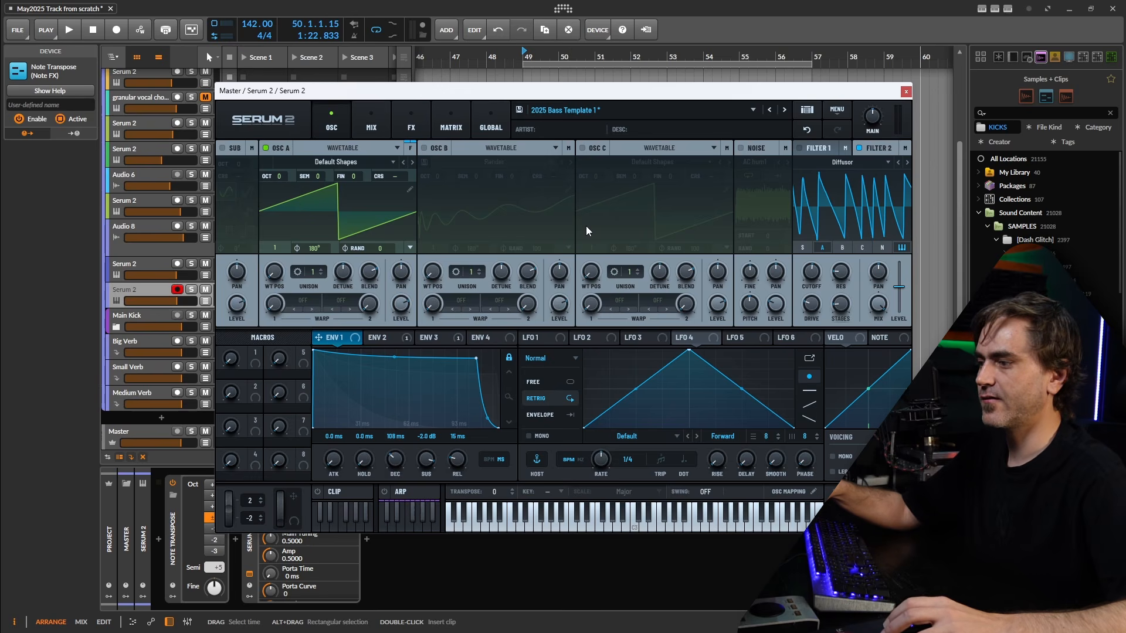
{"action": "left_click", "coordinate": [424, 147]}
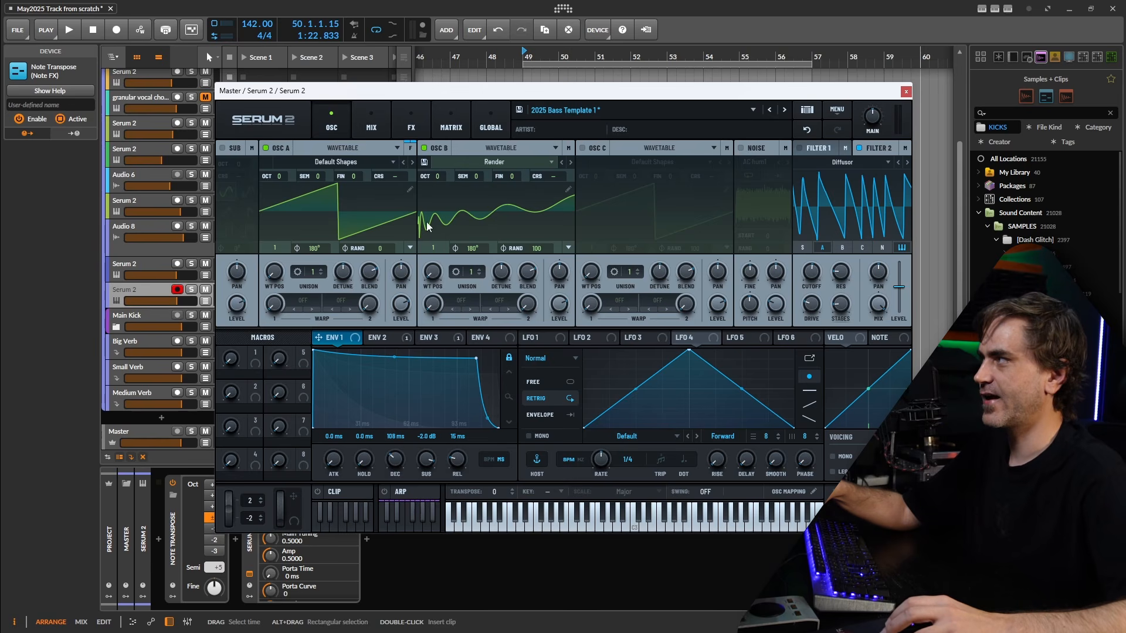
{"action": "left_click", "coordinate": [424, 148]}
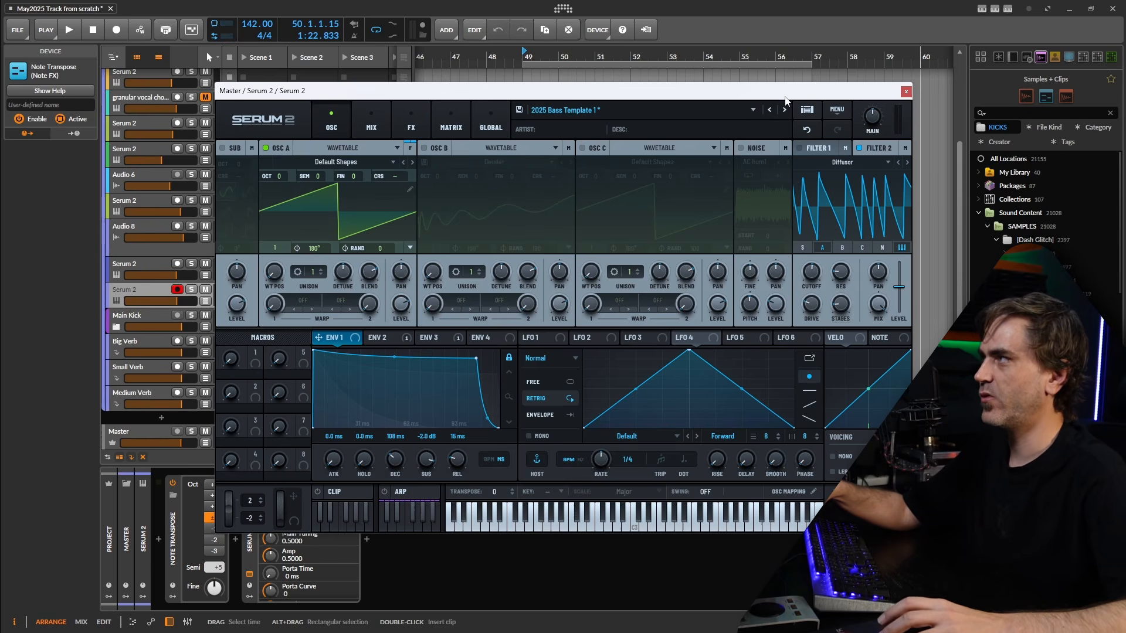
{"action": "left_click", "coordinate": [839, 111]}
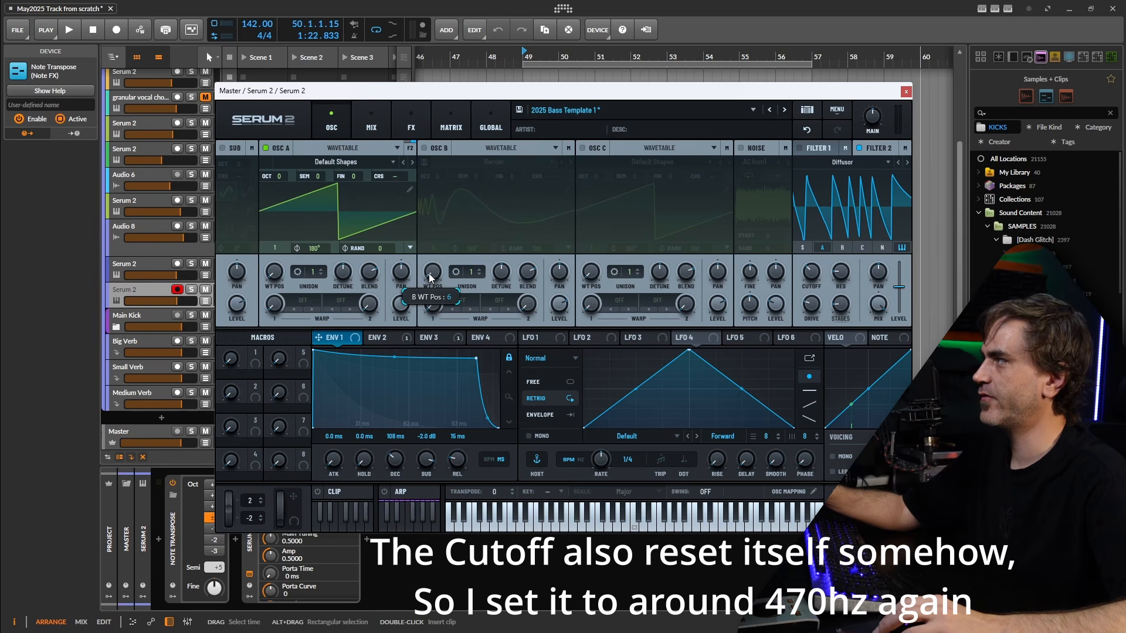
Turn off oscillator A, turn on oscillator B and sweep its wavetable position between 6 and 61.
{"action": "left_click", "coordinate": [266, 148]}
{"action": "left_click", "coordinate": [423, 149]}
{"action": "mouse_move", "coordinate": [435, 273]}
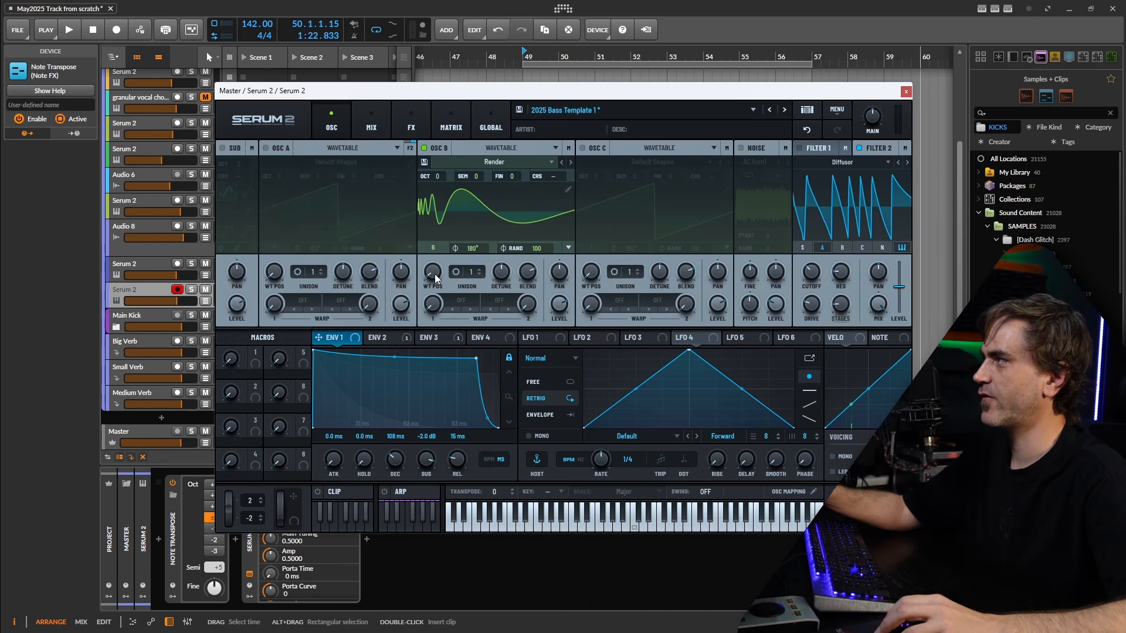
{"action": "scroll", "coordinate": [436, 273], "scroll_direction": "up", "scroll_amount": 3}
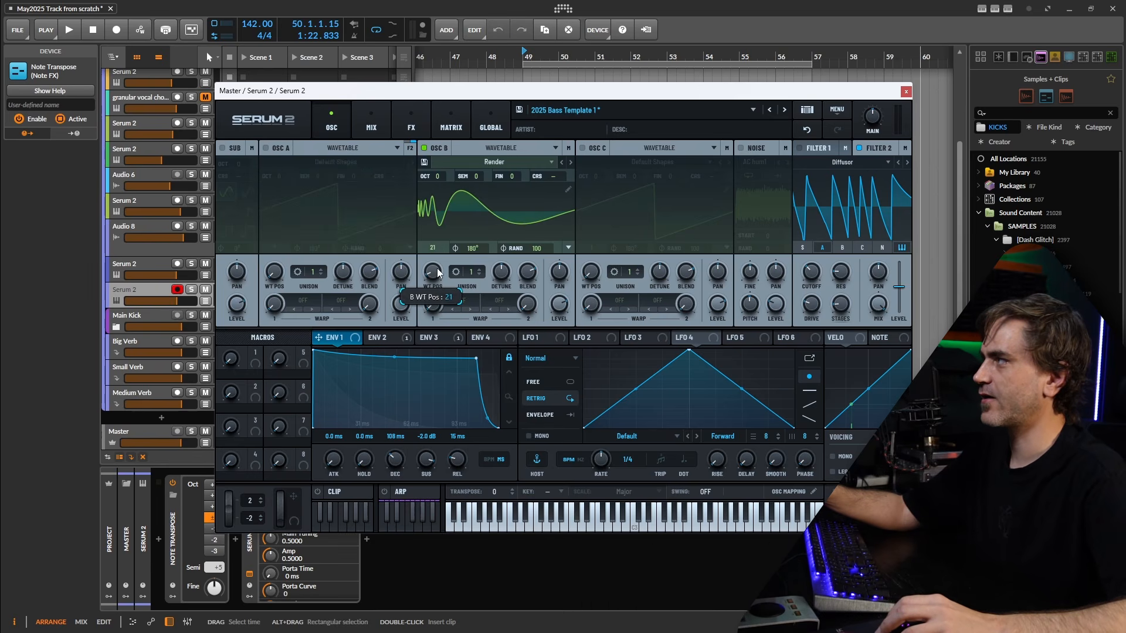
{"action": "left_click_drag", "start_coordinate": [443, 236], "coordinate": [434, 338]}
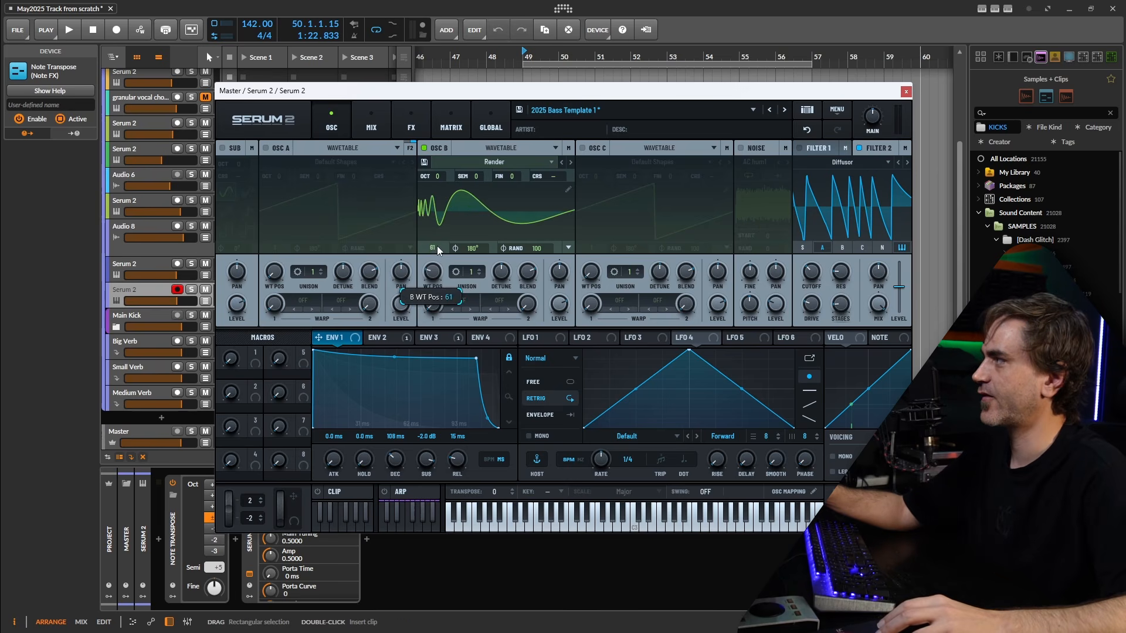
Open oscillator B's wavetable for editing and remove all frames except frame 2.
{"action": "left_click", "coordinate": [568, 190]}
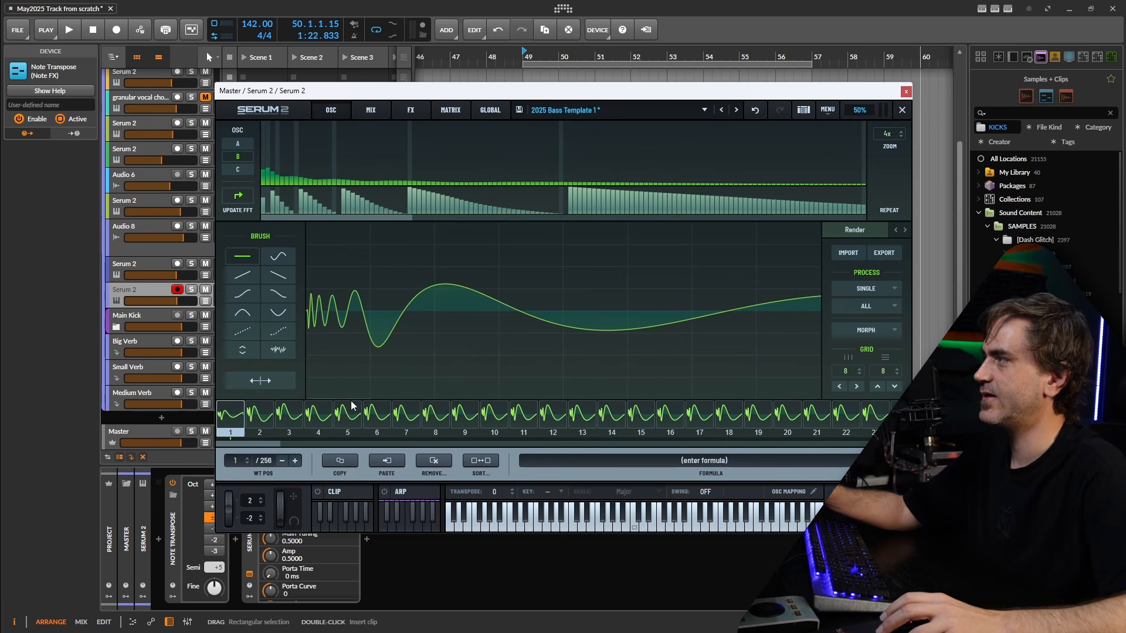
{"action": "left_click", "coordinate": [258, 416]}
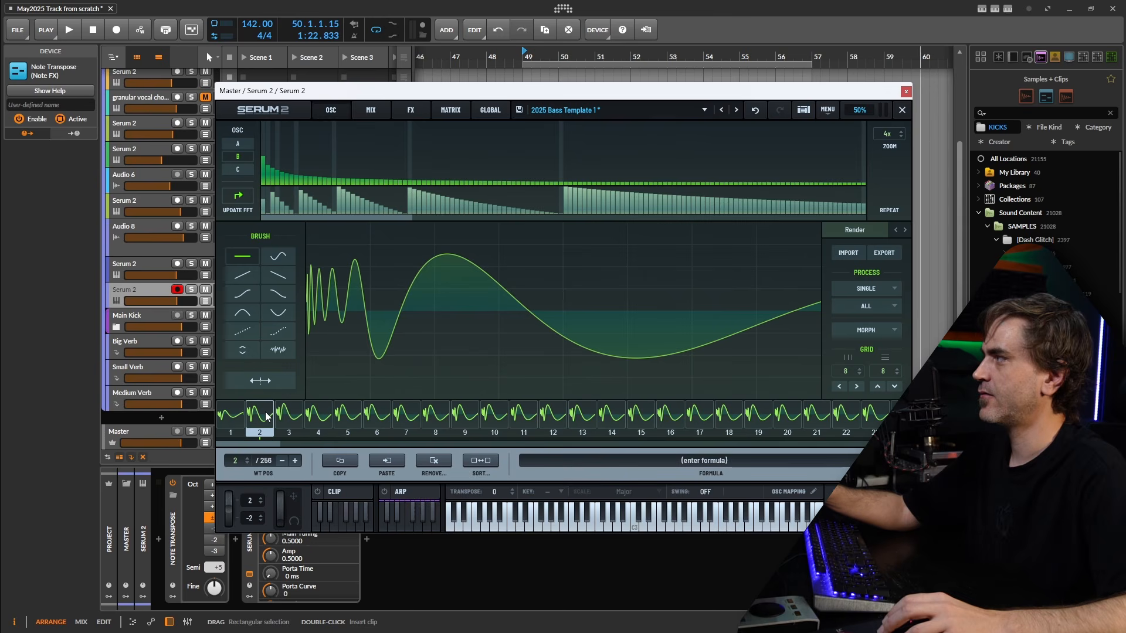
{"action": "left_click", "coordinate": [443, 462]}
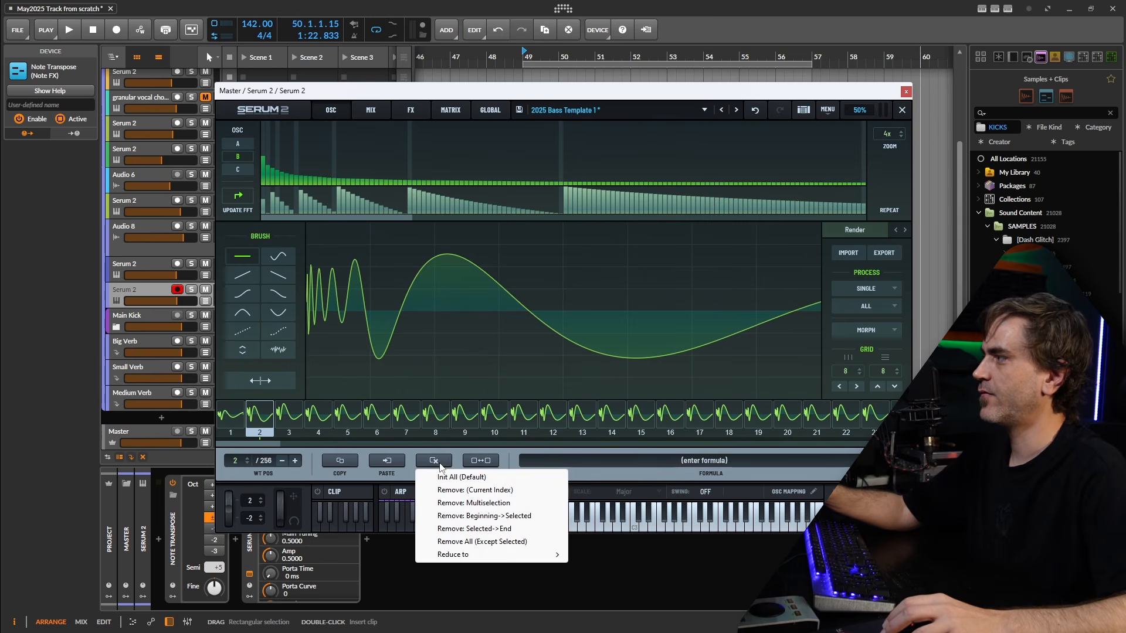
{"action": "left_click", "coordinate": [472, 543]}
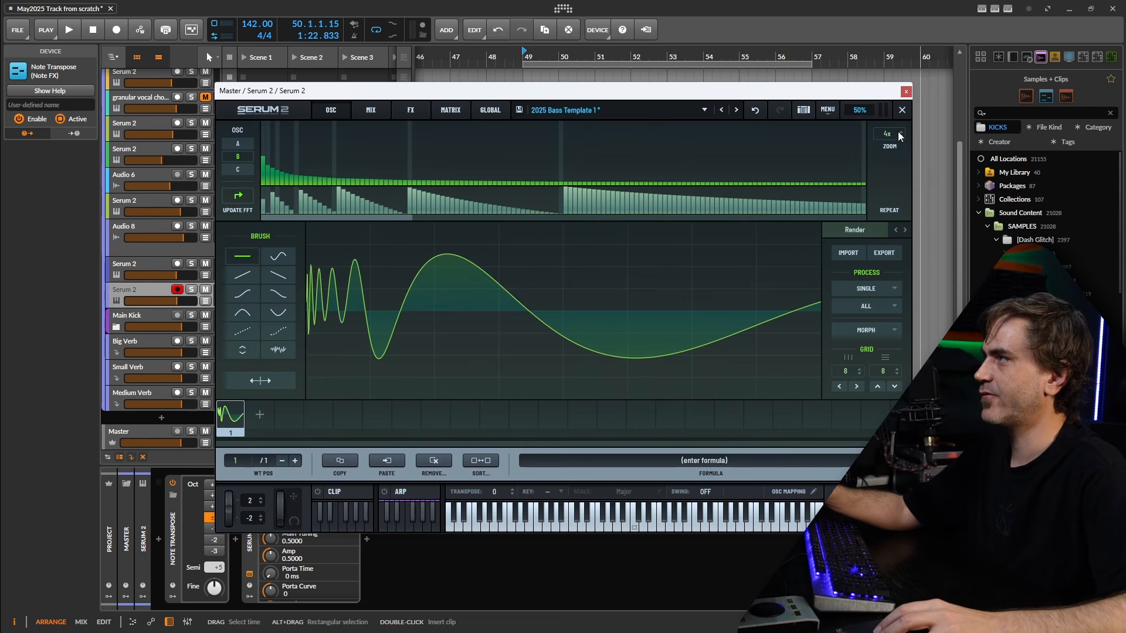
Normalize the remaining single frame and close the wavetable editor.
{"action": "left_click", "coordinate": [878, 307]}
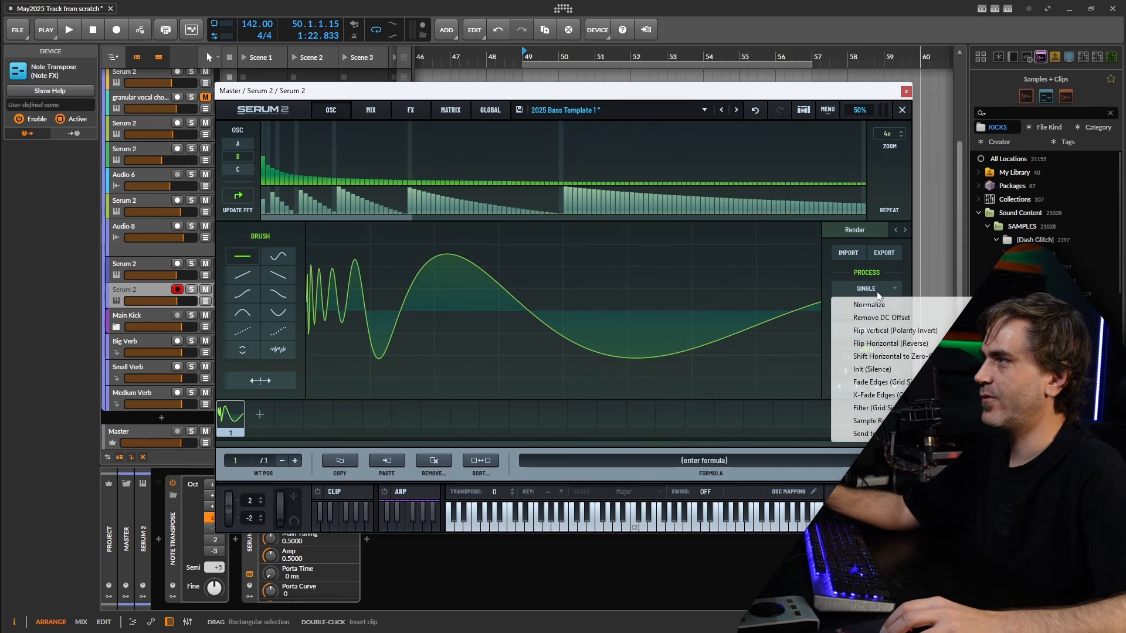
{"action": "left_click", "coordinate": [881, 308]}
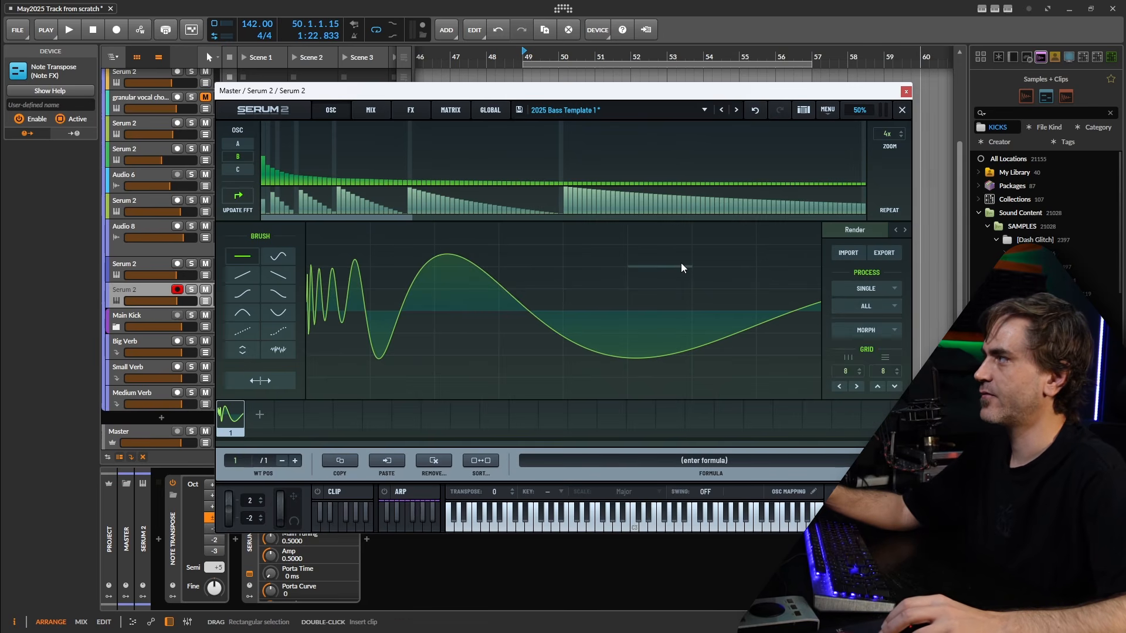
{"action": "left_click", "coordinate": [901, 111]}
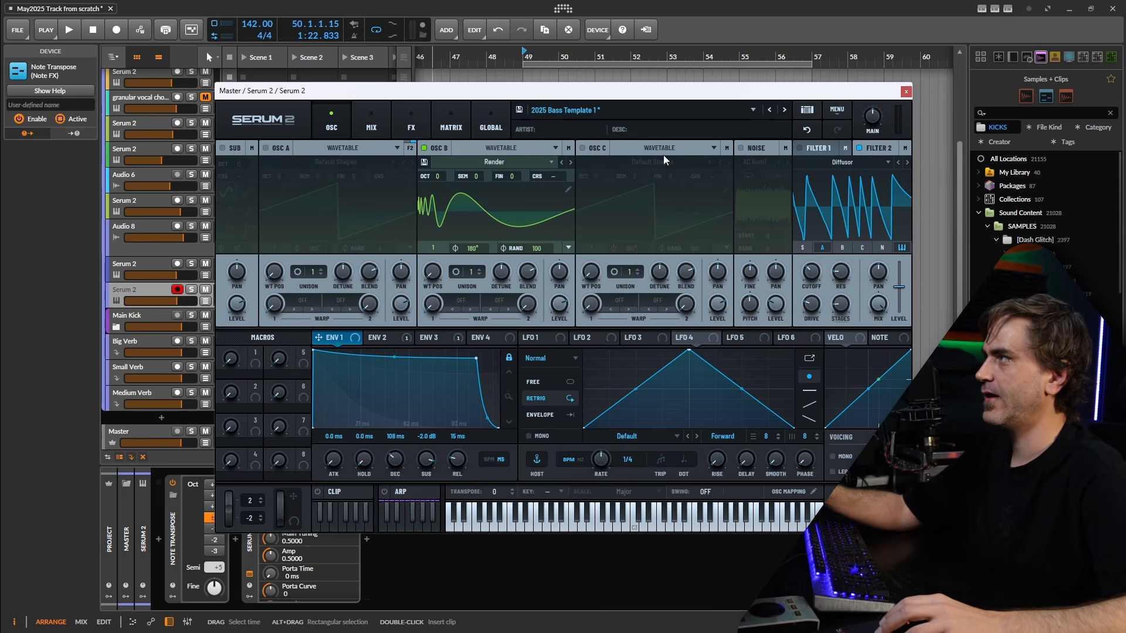
Turn off filter 2, enable the MG Low 18 filter 1 and route oscillators A and B into it.
{"action": "left_click", "coordinate": [860, 148]}
{"action": "left_click", "coordinate": [822, 149]}
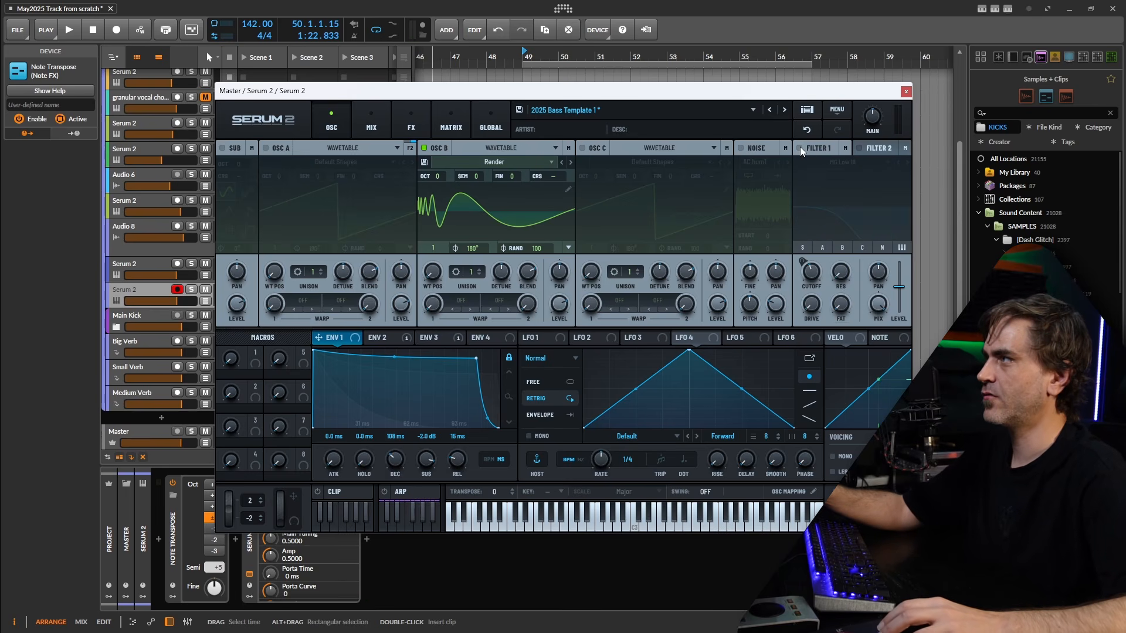
{"action": "left_click", "coordinate": [799, 148]}
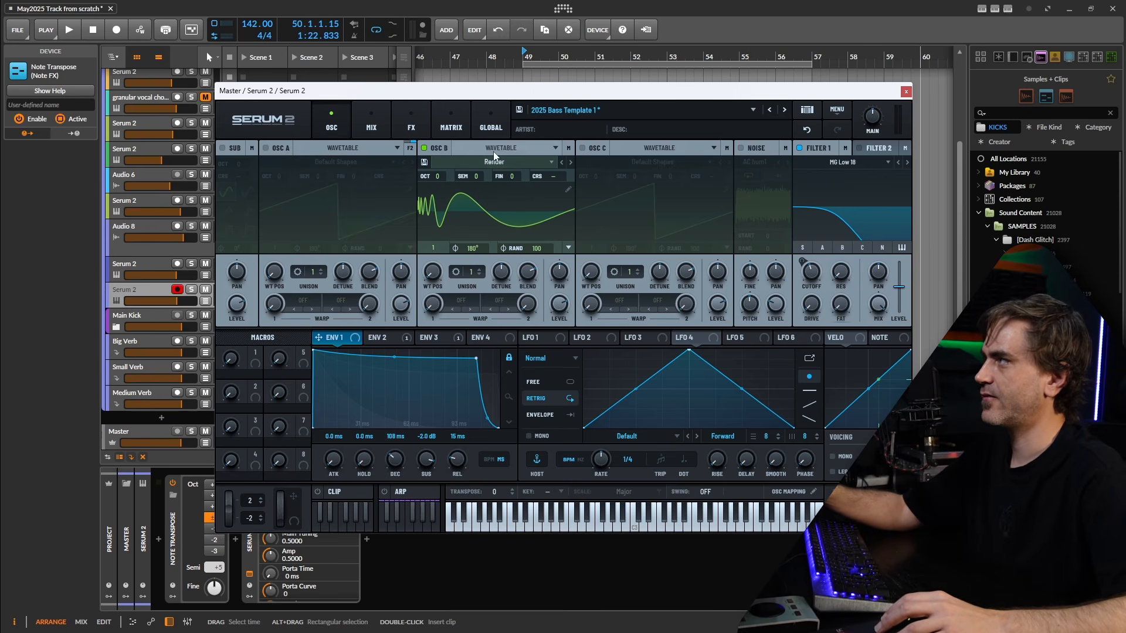
{"action": "left_click", "coordinate": [842, 247]}
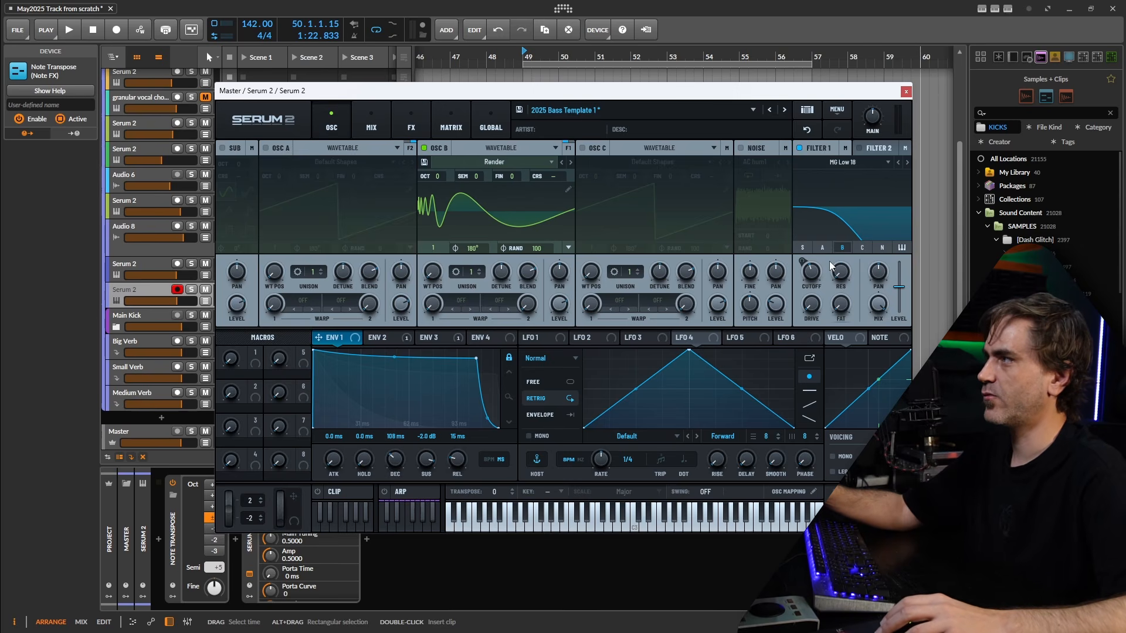
{"action": "left_click", "coordinate": [823, 247]}
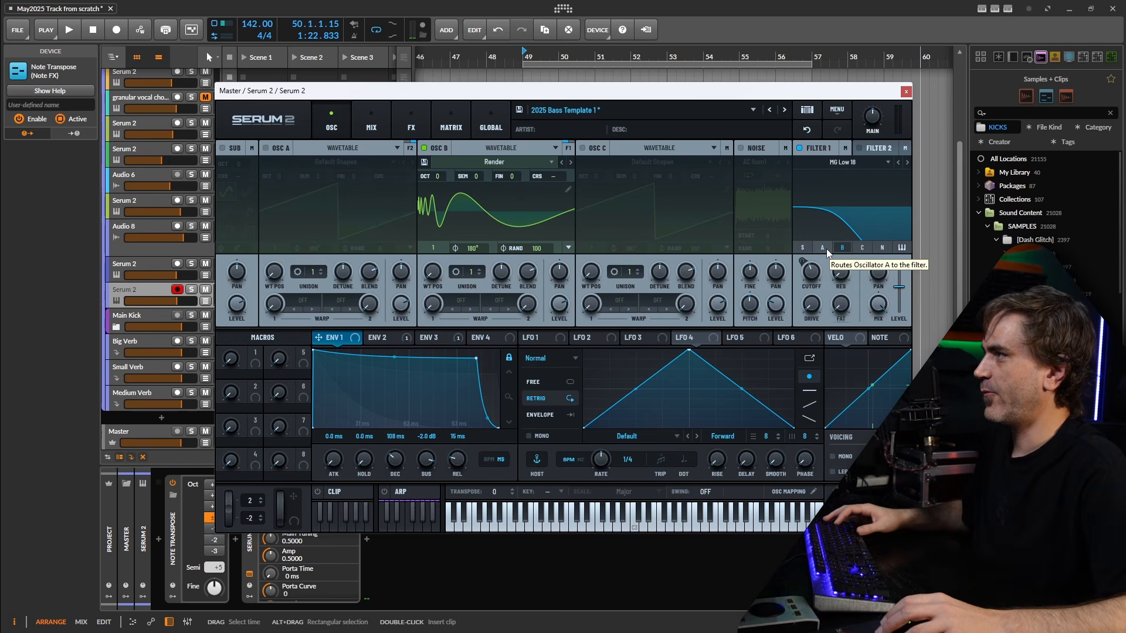
Toggle oscillators A and B to compare the original saw with the resampled waveform.
{"action": "left_click", "coordinate": [267, 148]}
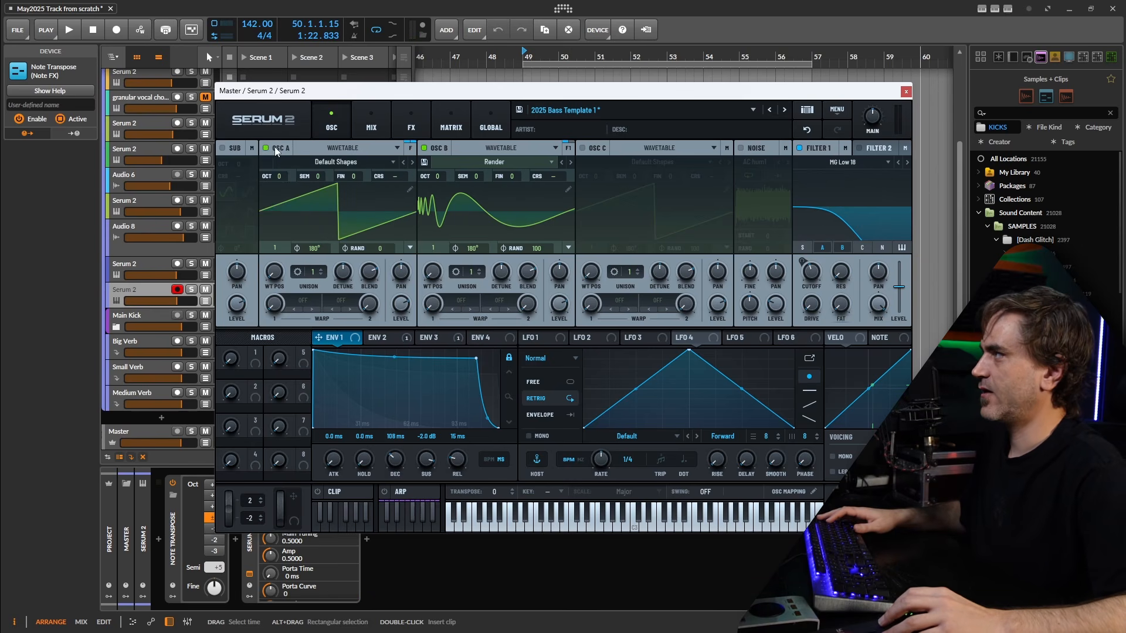
{"action": "left_click", "coordinate": [427, 149]}
{"action": "left_click", "coordinate": [427, 149]}
{"action": "left_click", "coordinate": [267, 148]}
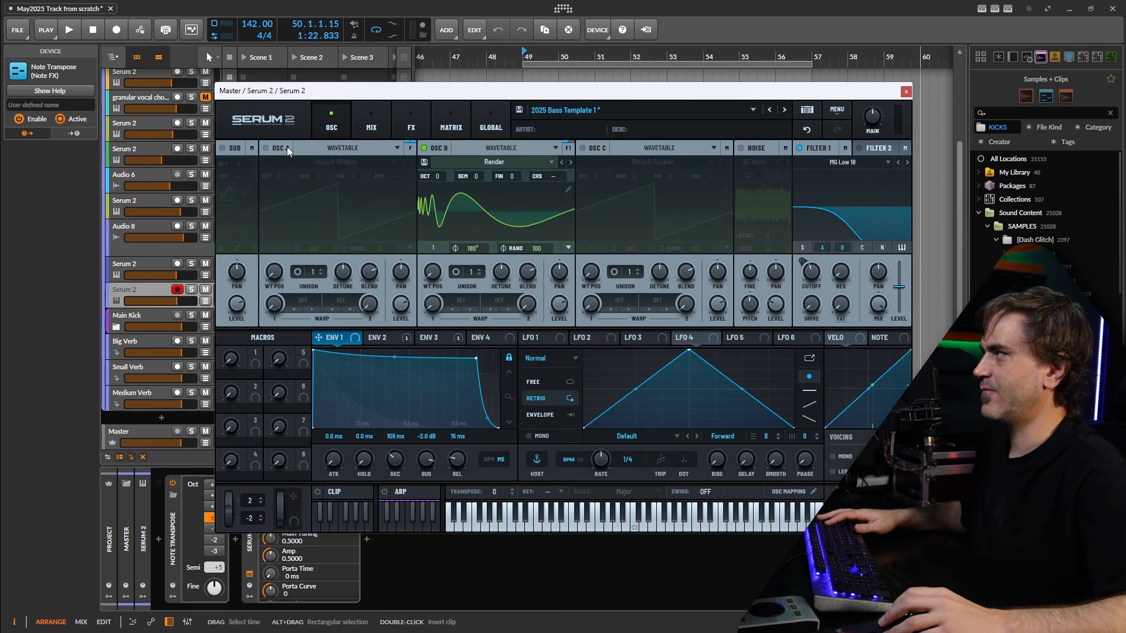
Turn oscillator A back on and set oscillator B's random phase to 0 and its phase to 0°.
{"action": "left_click", "coordinate": [267, 148]}
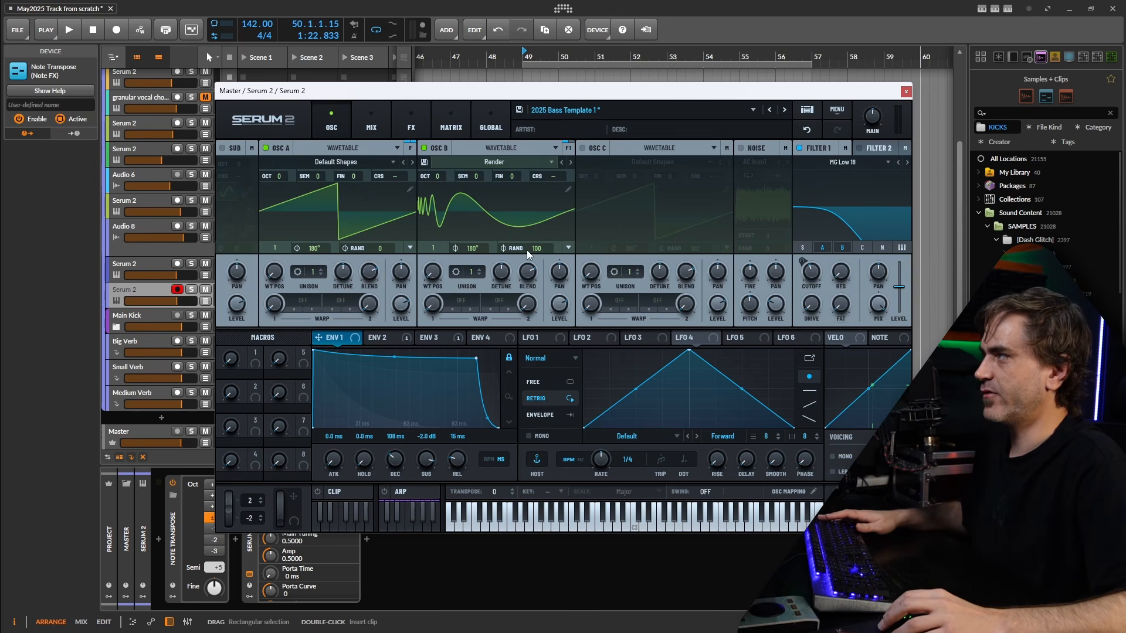
{"action": "left_click_drag", "start_coordinate": [542, 248], "coordinate": [539, 438]}
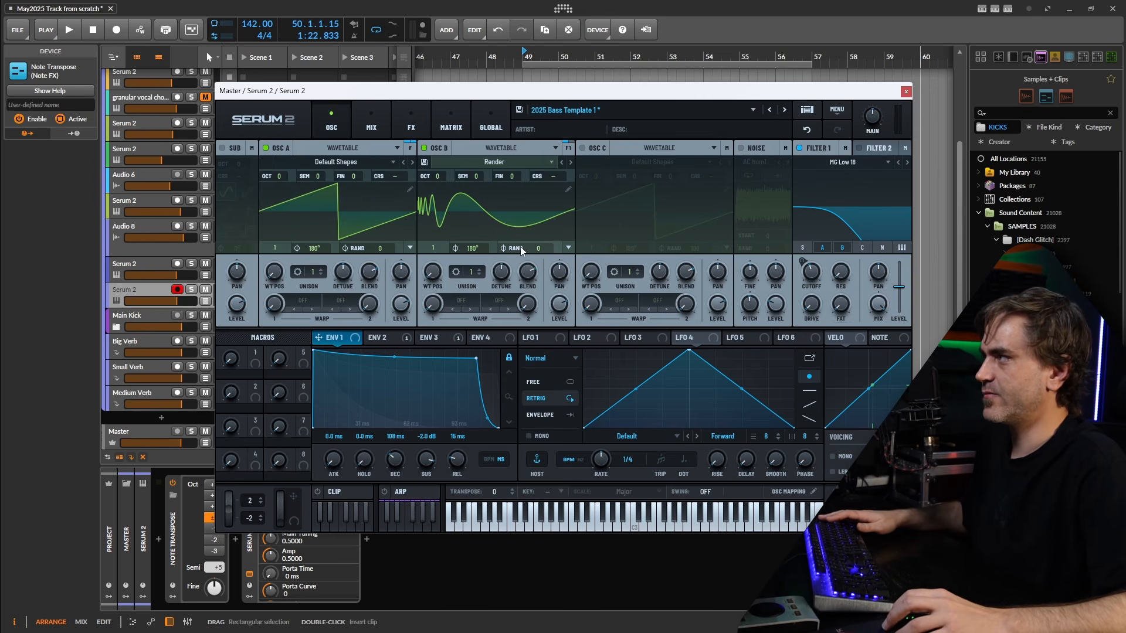
{"action": "left_click_drag", "start_coordinate": [474, 249], "coordinate": [451, 303]}
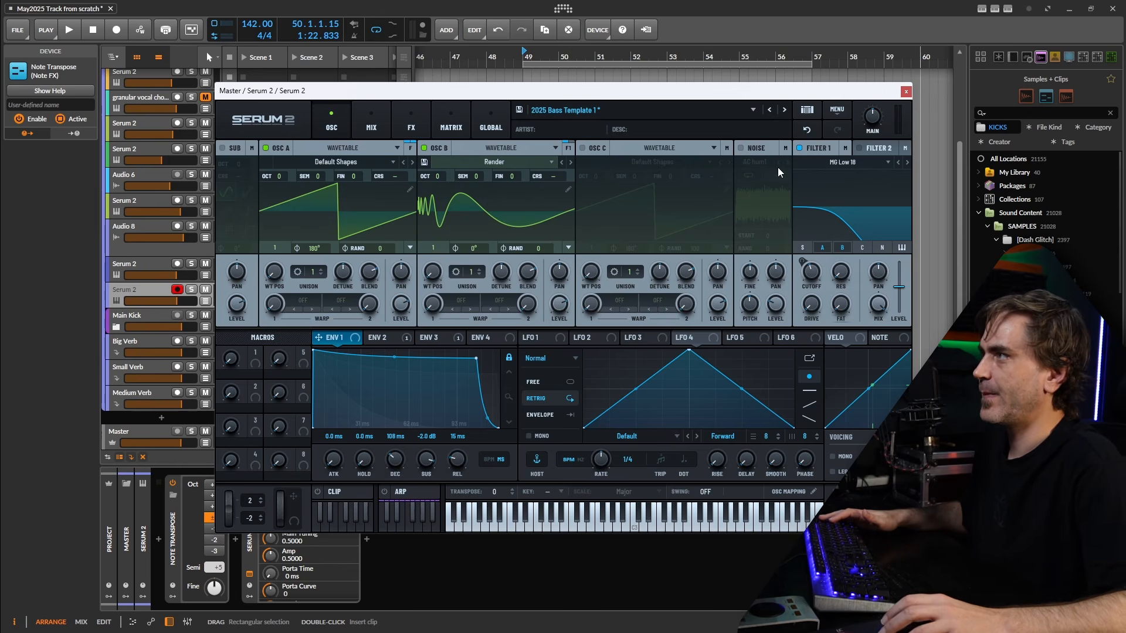
Remove oscillator A's routing from the disabled filter 2.
{"action": "left_click", "coordinate": [882, 149]}
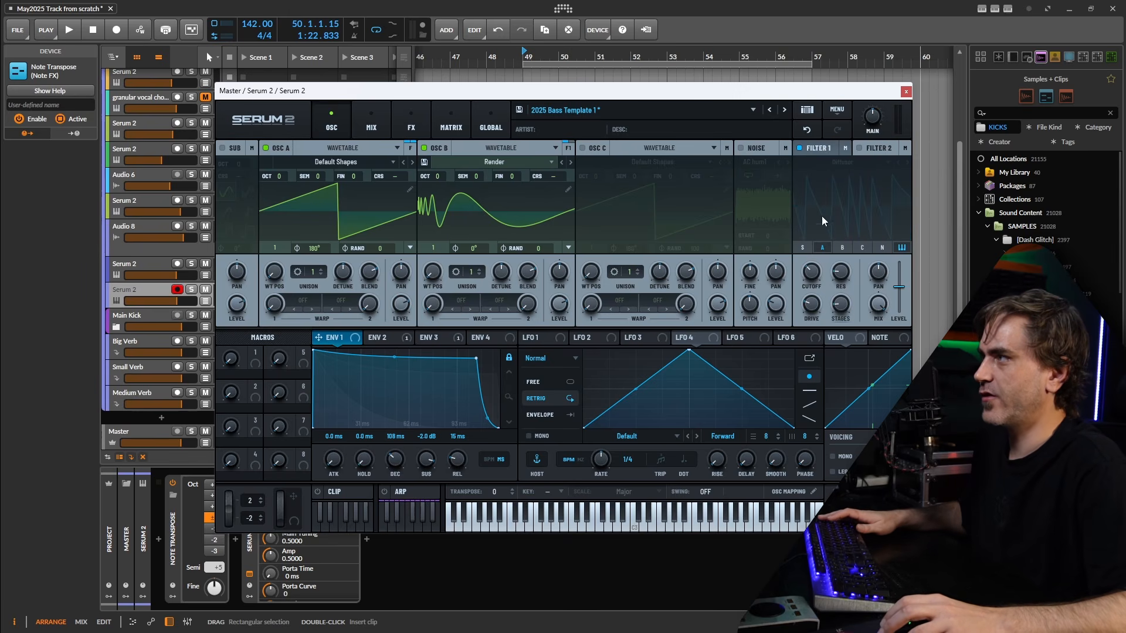
{"action": "left_click", "coordinate": [822, 246]}
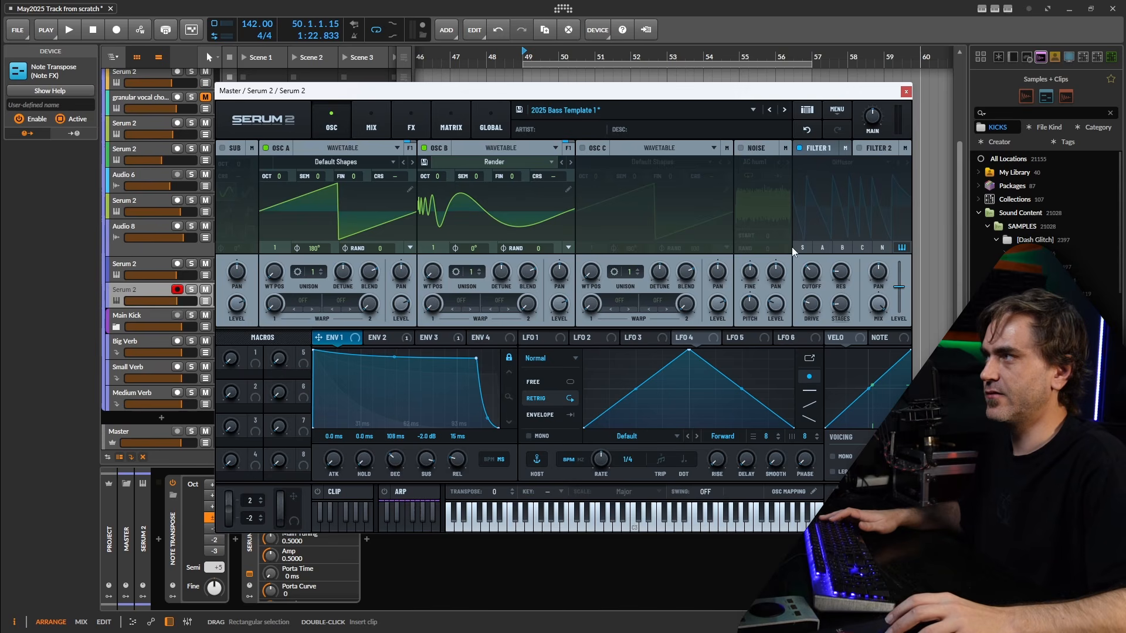
Display filter 1 and alternate oscillators A and B to compare the saw with the resampled waveform, leaving only B on.
{"action": "left_click", "coordinate": [822, 151]}
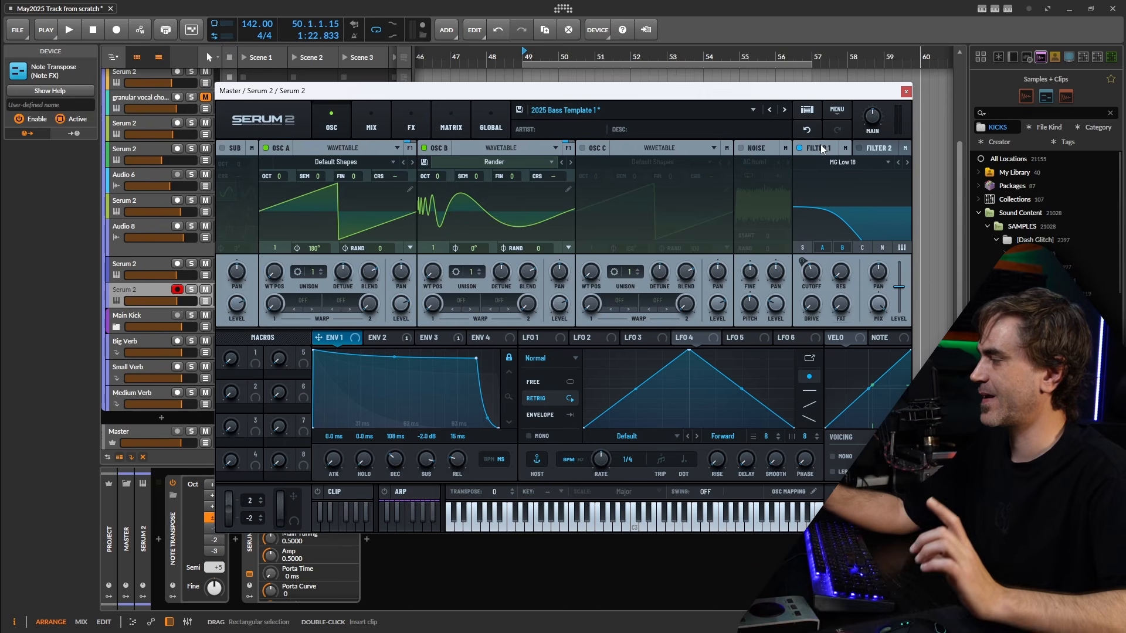
{"action": "left_click", "coordinate": [267, 148]}
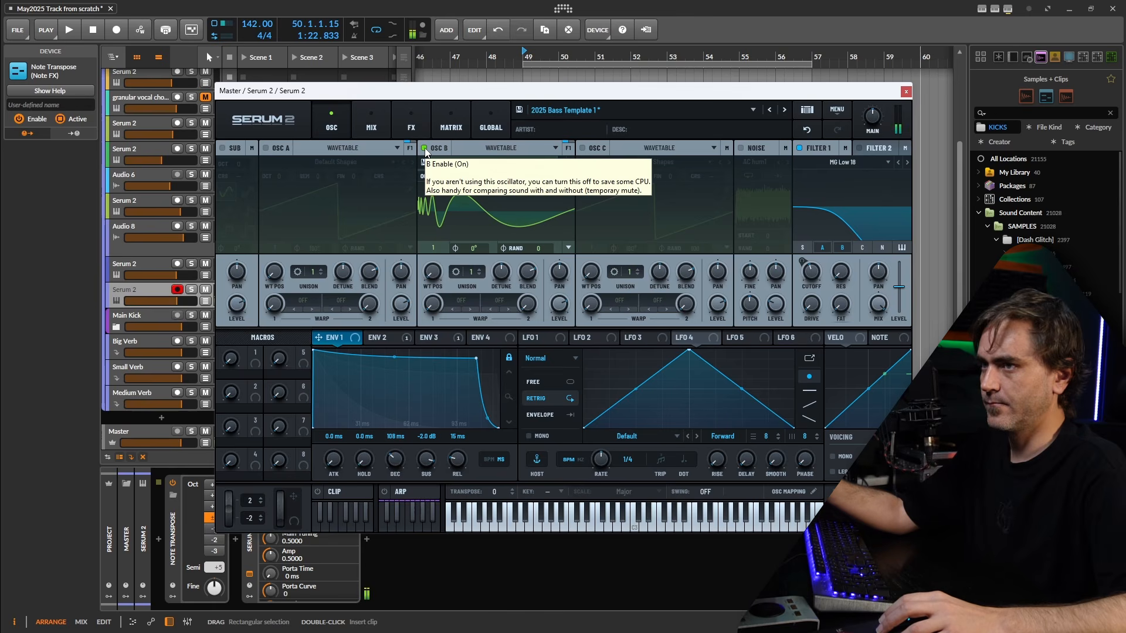
{"action": "left_click", "coordinate": [424, 147]}
{"action": "left_click", "coordinate": [268, 148]}
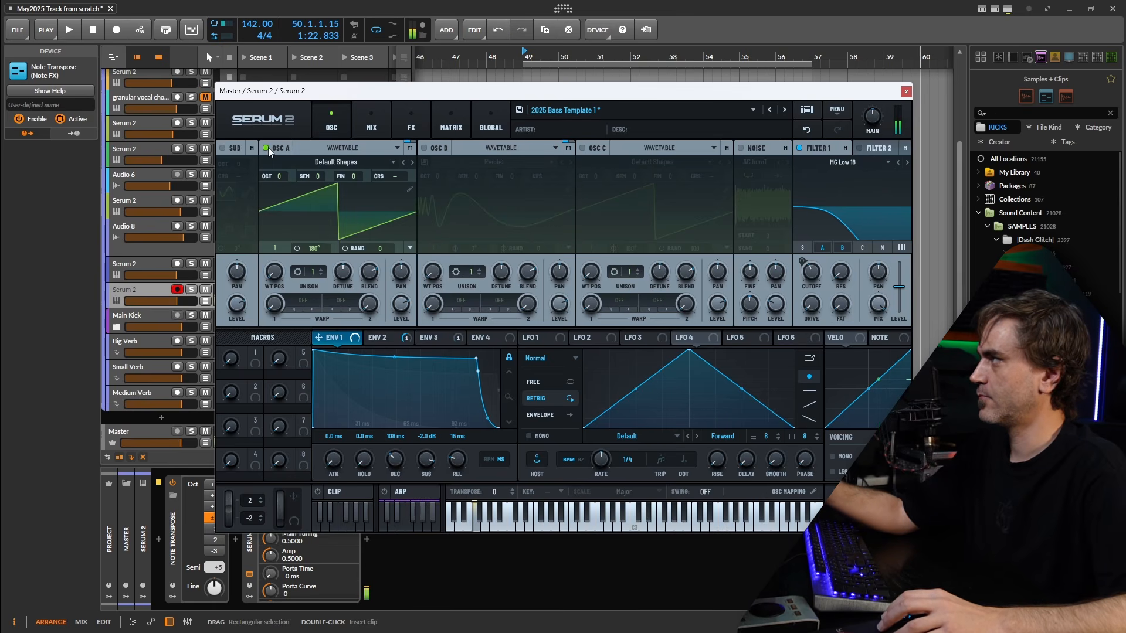
{"action": "left_click", "coordinate": [267, 148]}
{"action": "left_click", "coordinate": [425, 148]}
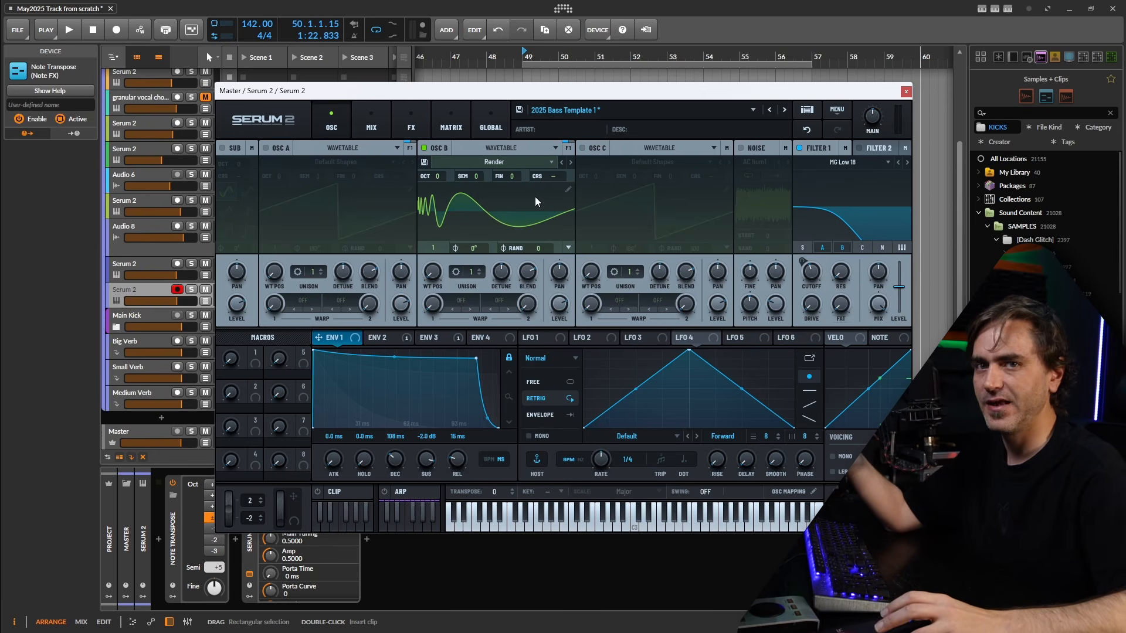
Play the bassline with the kick, solo oscillator A briefly for comparison, and return to oscillator B before stopping playback.
{"action": "key", "text": "space"}
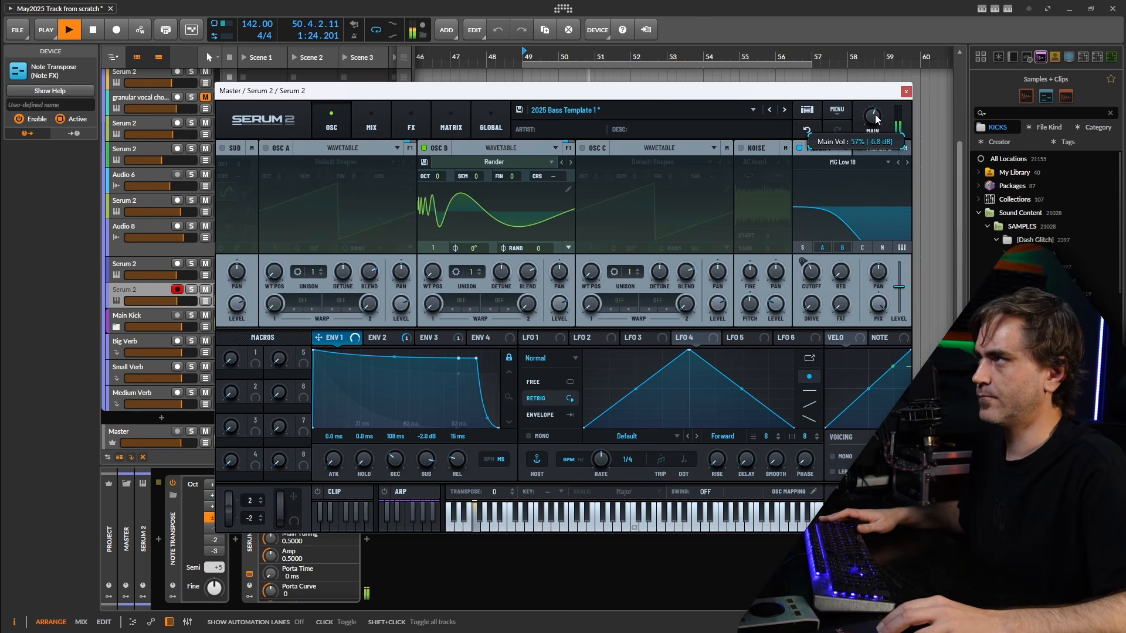
{"action": "mouse_move", "coordinate": [877, 119]}
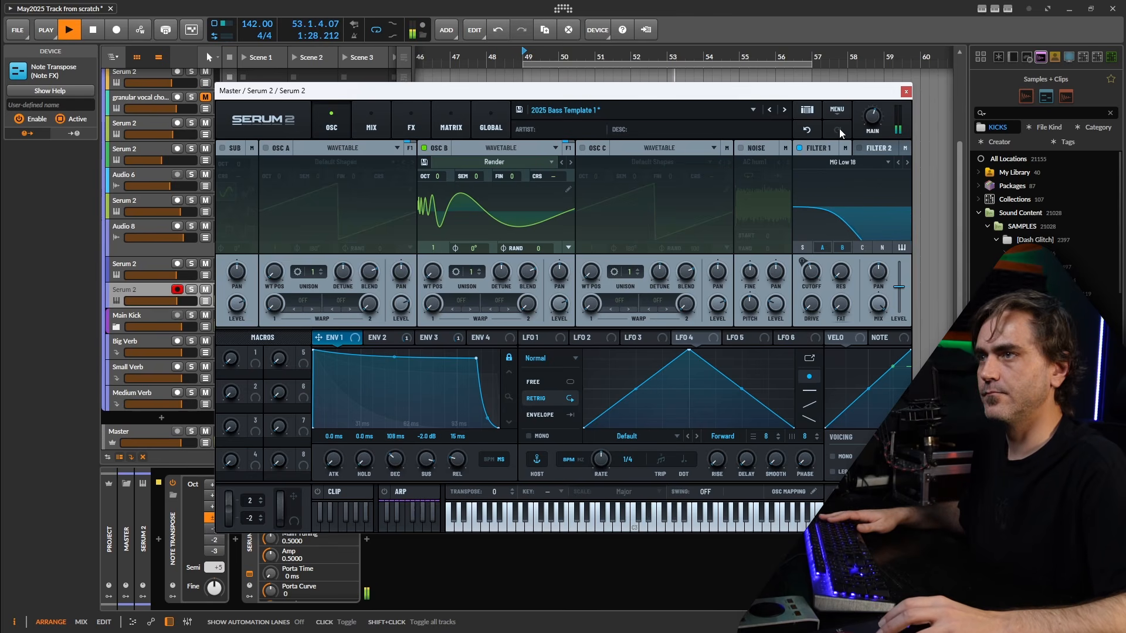
{"action": "left_click", "coordinate": [424, 148]}
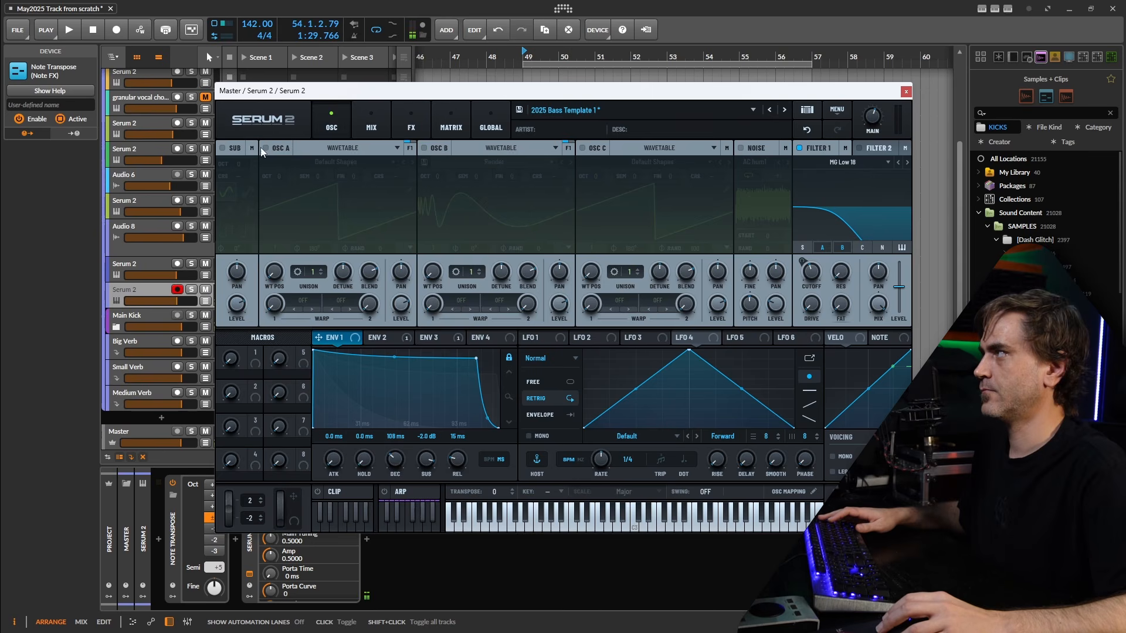
{"action": "left_click", "coordinate": [266, 149]}
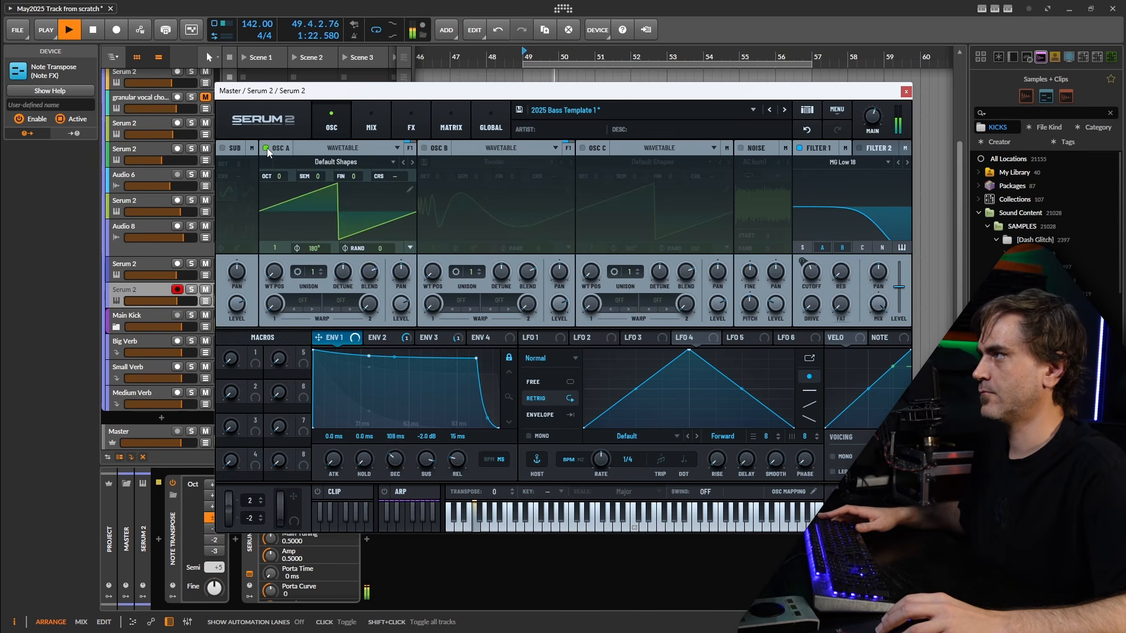
{"action": "left_click", "coordinate": [266, 148]}
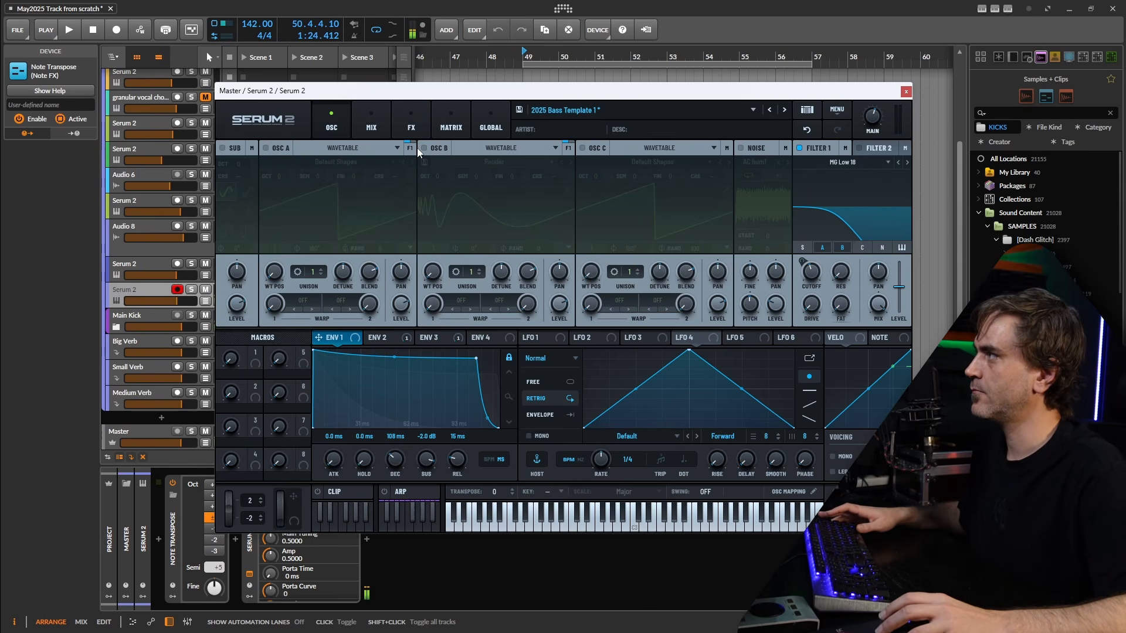
{"action": "left_click", "coordinate": [426, 149]}
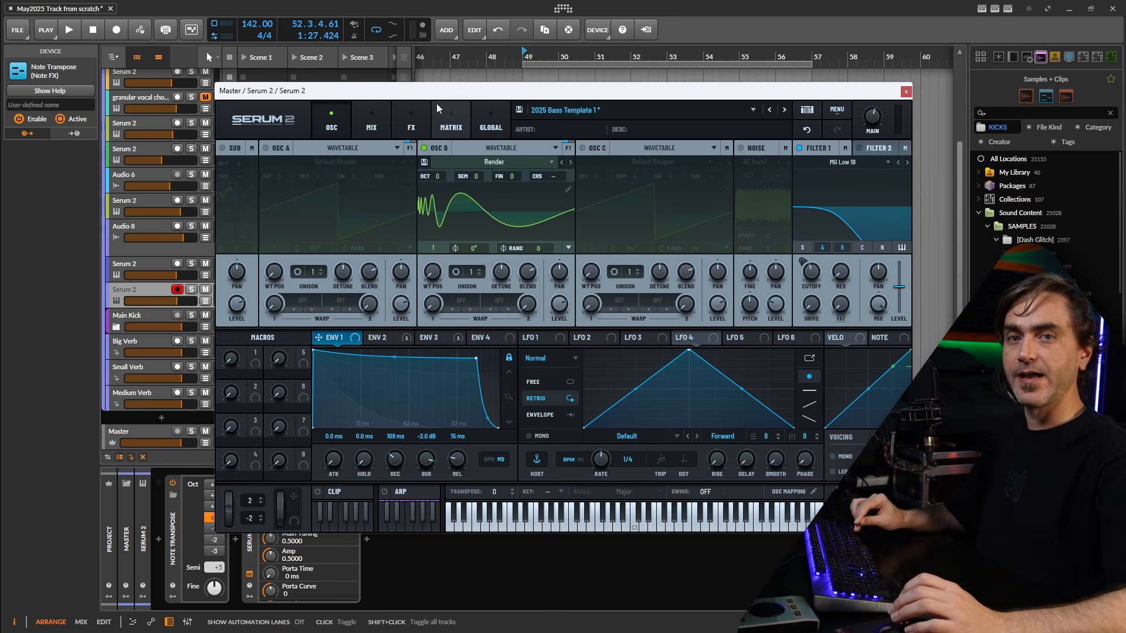
{"action": "key", "text": "space"}
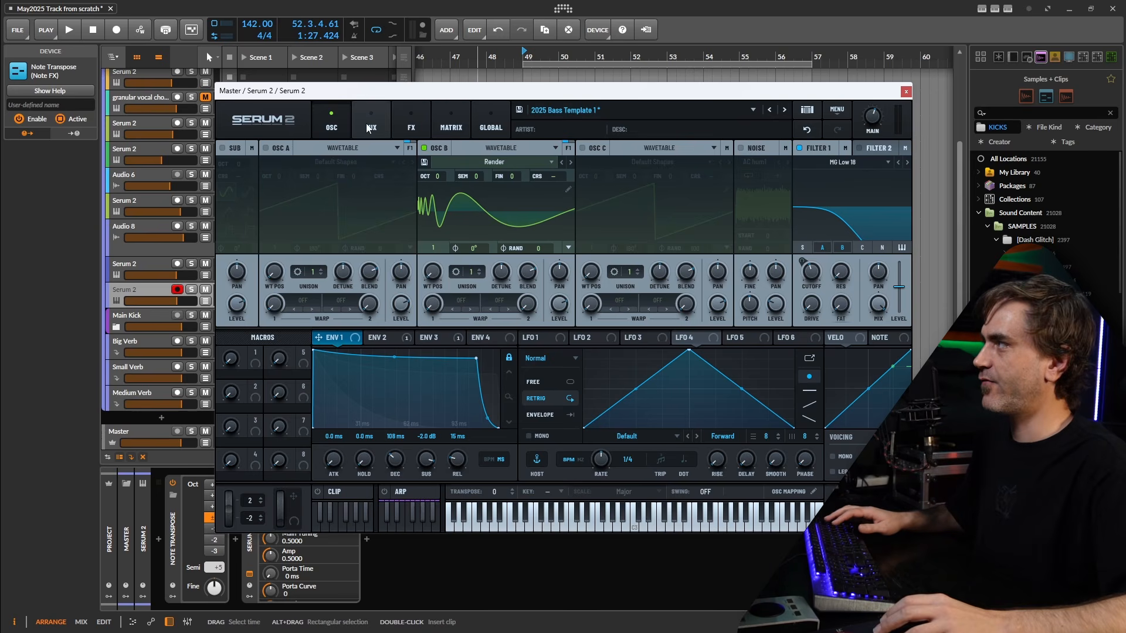
Check the main effects chain and examine oscillator B's resampled waveform in the wavetable editor.
{"action": "left_click", "coordinate": [411, 123]}
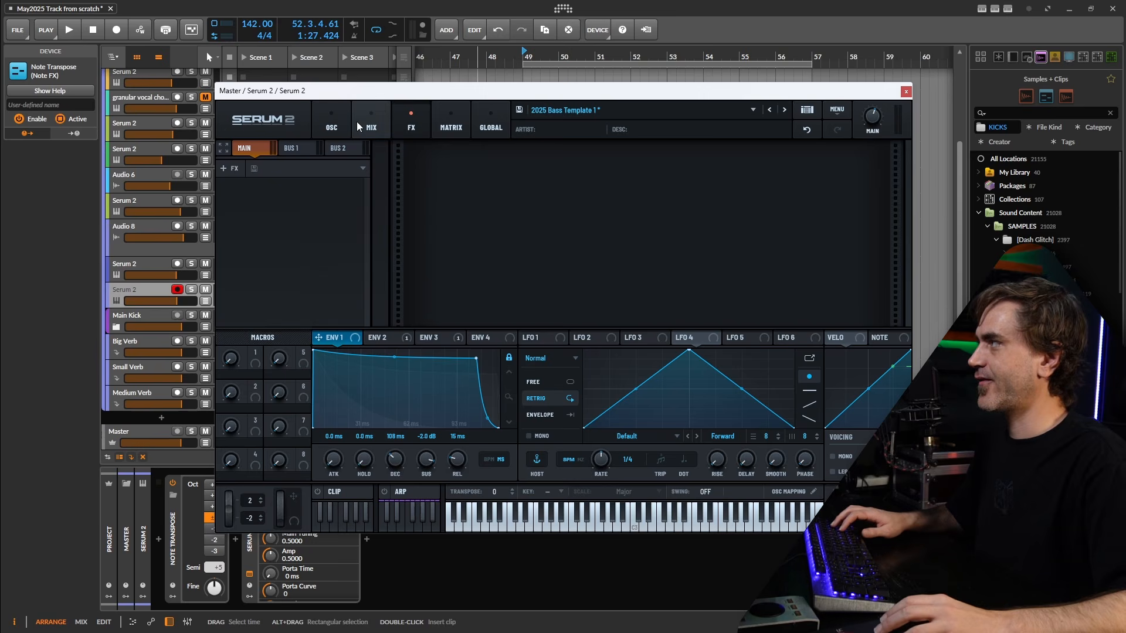
{"action": "left_click", "coordinate": [332, 123]}
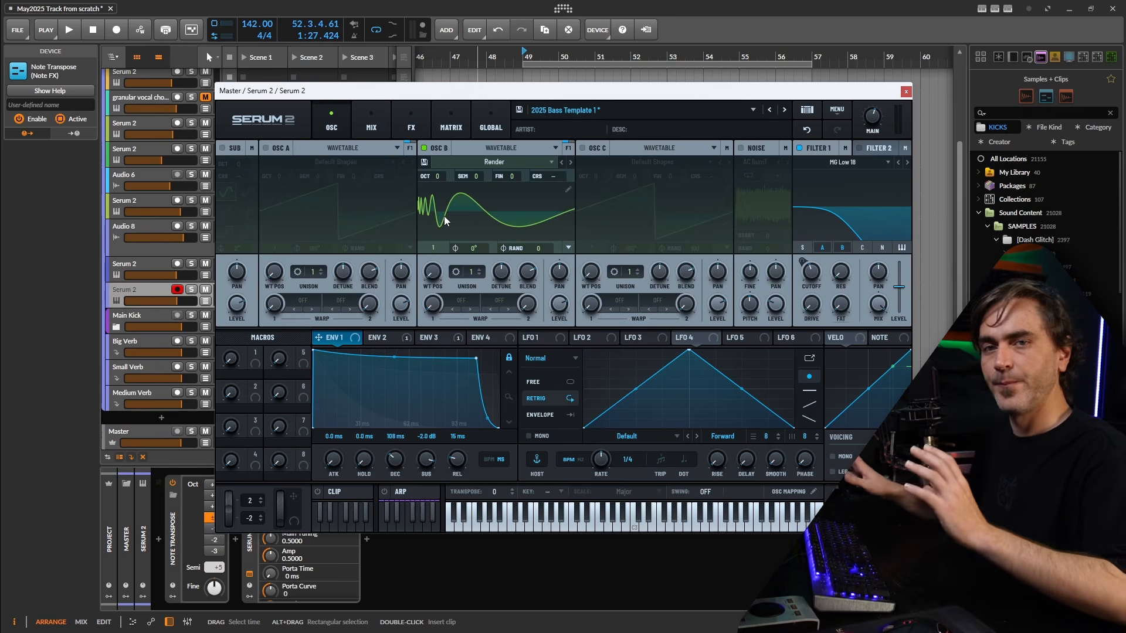
{"action": "left_click", "coordinate": [566, 189]}
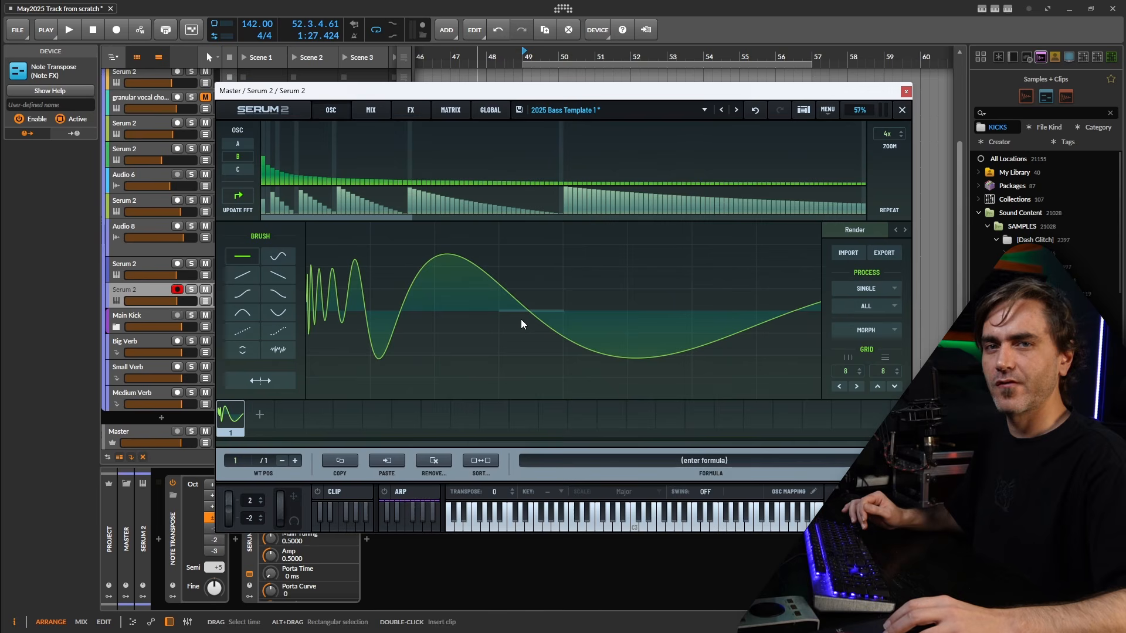
{"action": "left_click", "coordinate": [902, 109]}
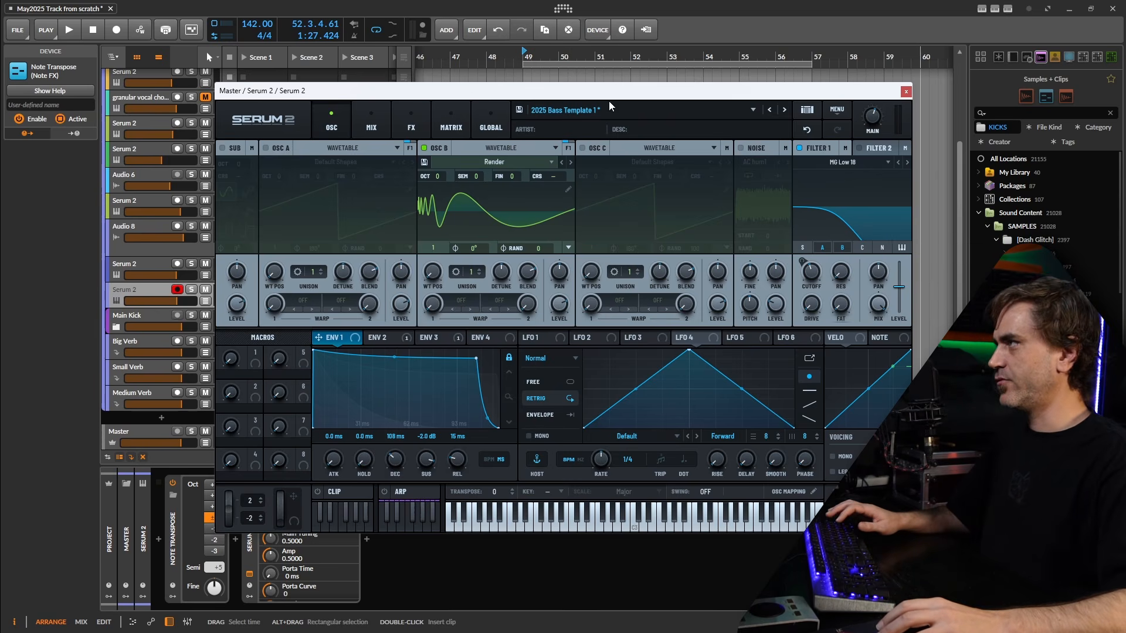
Save the patch as the preset "2025 Bass Template 1 dispersed" in the User presets folder.
{"action": "left_click_drag", "start_coordinate": [617, 97], "coordinate": [519, 55]}
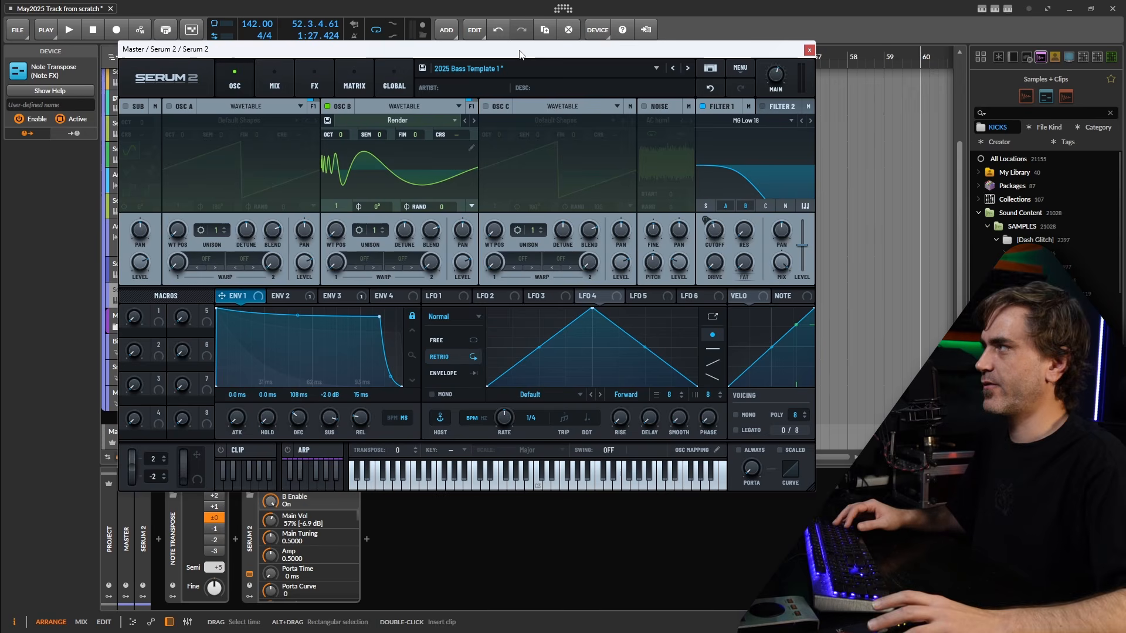
{"action": "left_click", "coordinate": [422, 69]}
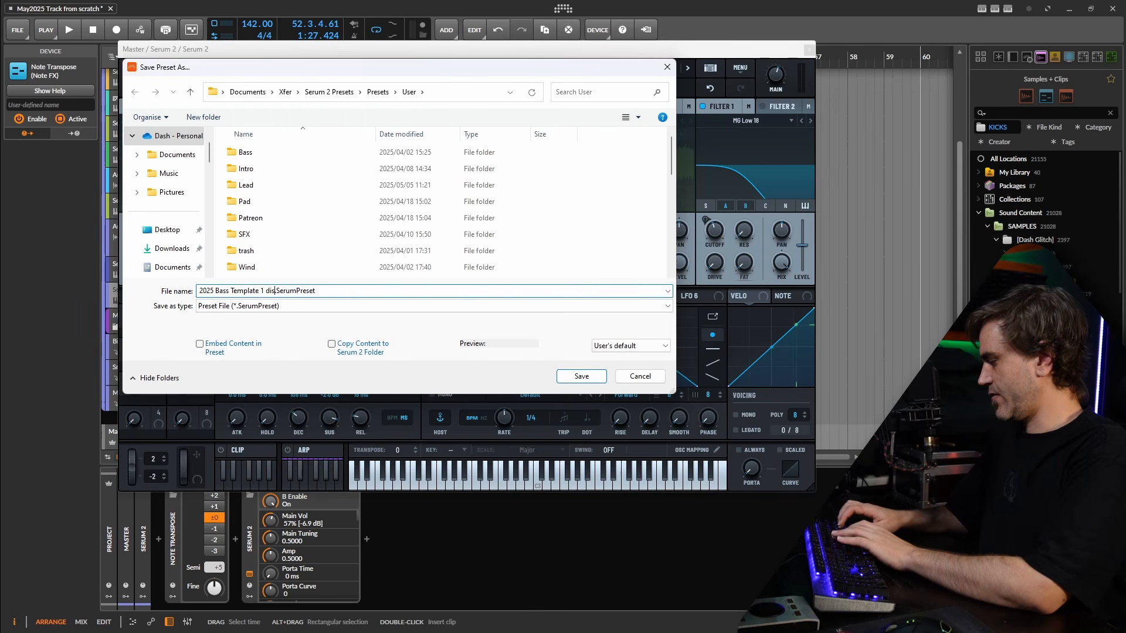
{"action": "key", "text": "Return"}
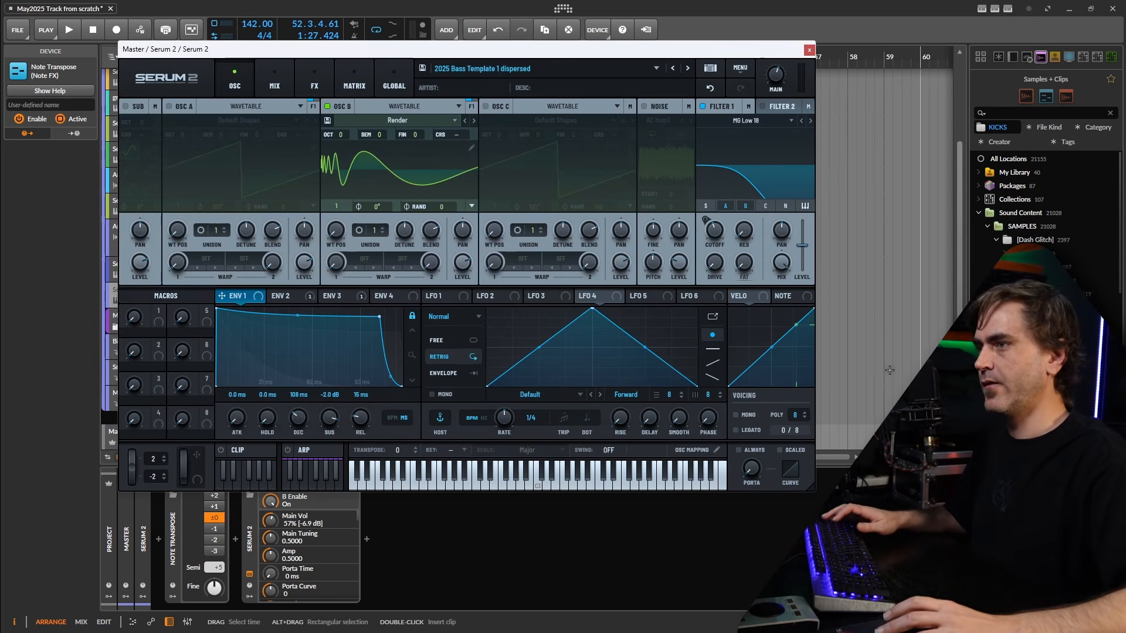
Add MiniMetersServer after Serum 2 and arrange the MiniMeters window beside the synth, pinned on top.
{"action": "left_click", "coordinate": [367, 539]}
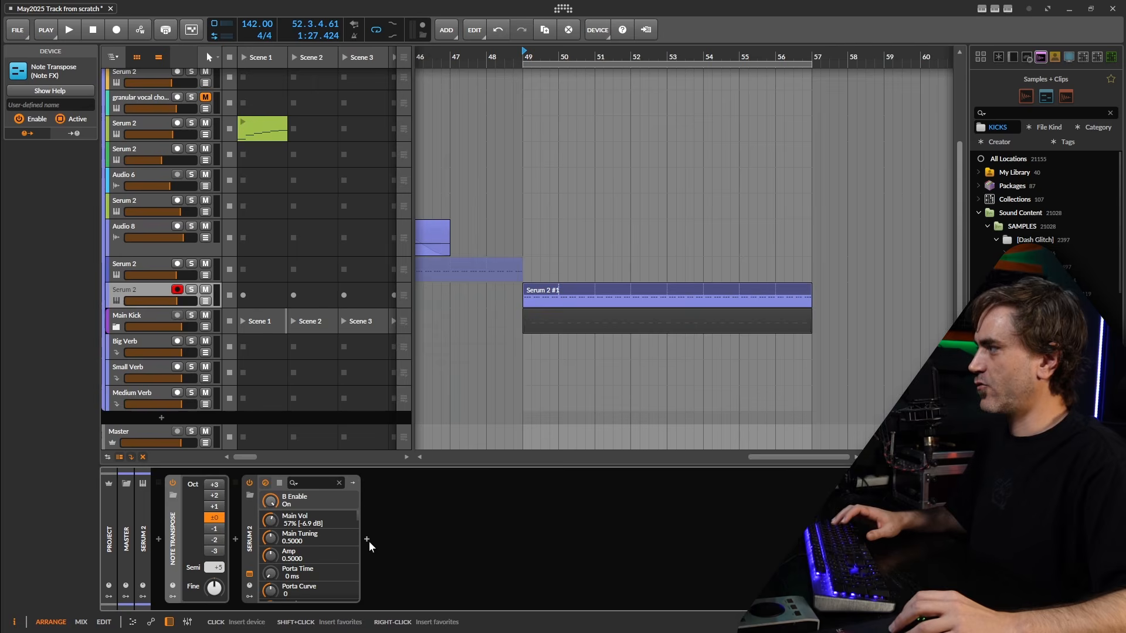
{"action": "type", "text": "min"}
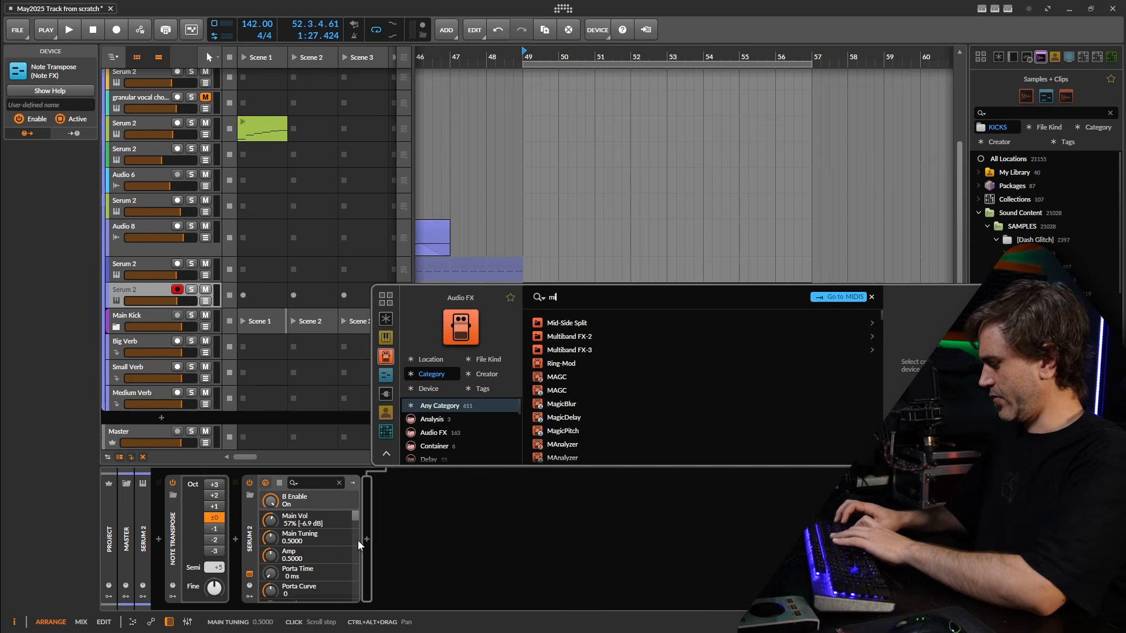
{"action": "type", "text": "i"}
{"action": "double_click", "coordinate": [680, 365]}
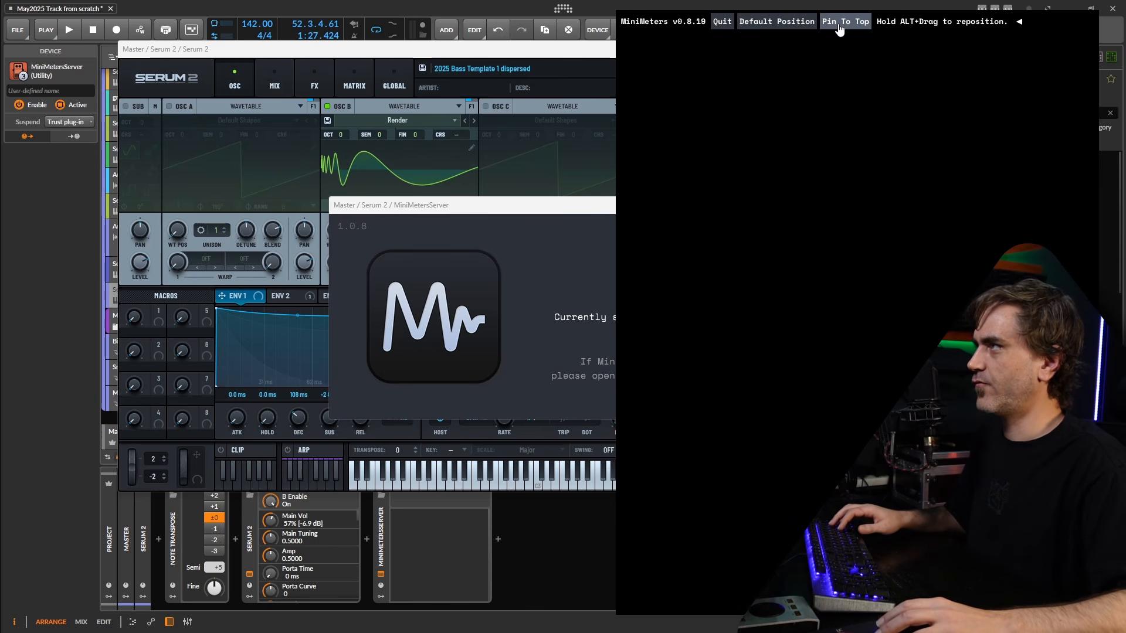
{"action": "left_click_drag", "start_coordinate": [1055, 25], "coordinate": [440, 20]}
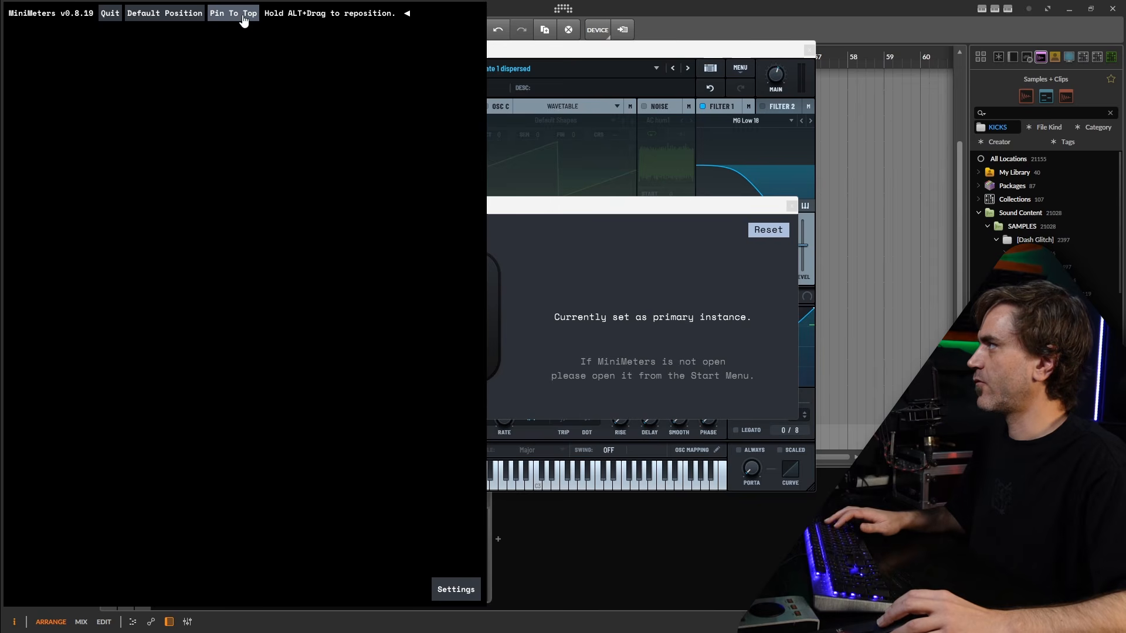
{"action": "left_click_drag", "start_coordinate": [619, 50], "coordinate": [915, 39]}
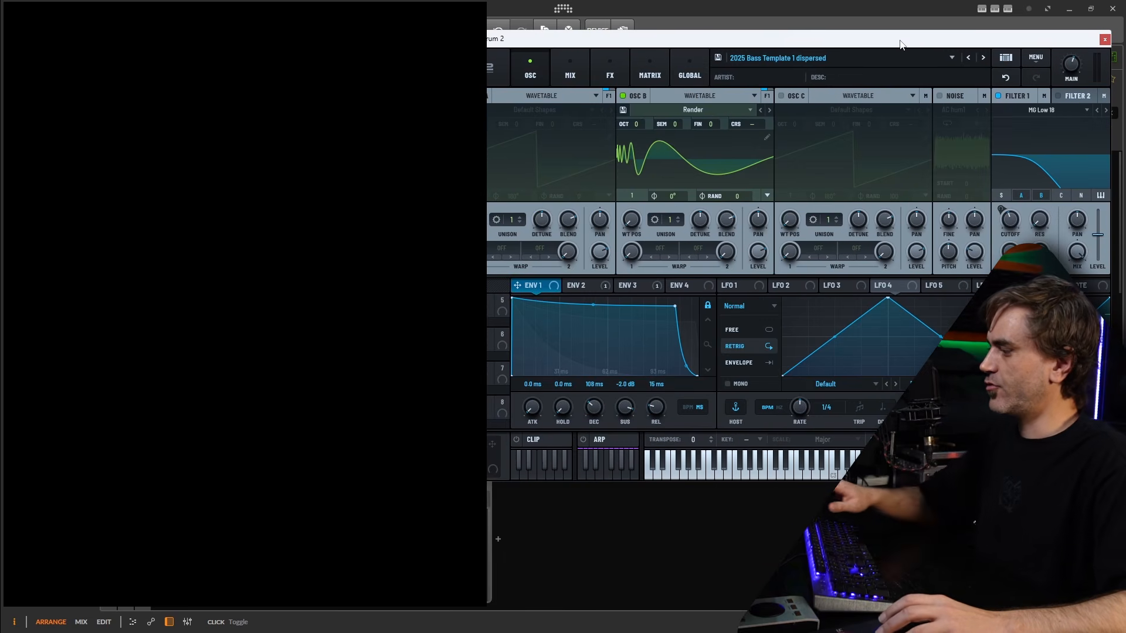
Bypass filter 1 briefly to compare the sound, re-enable it, and remove oscillators A and B from its routing.
{"action": "left_click", "coordinate": [999, 96]}
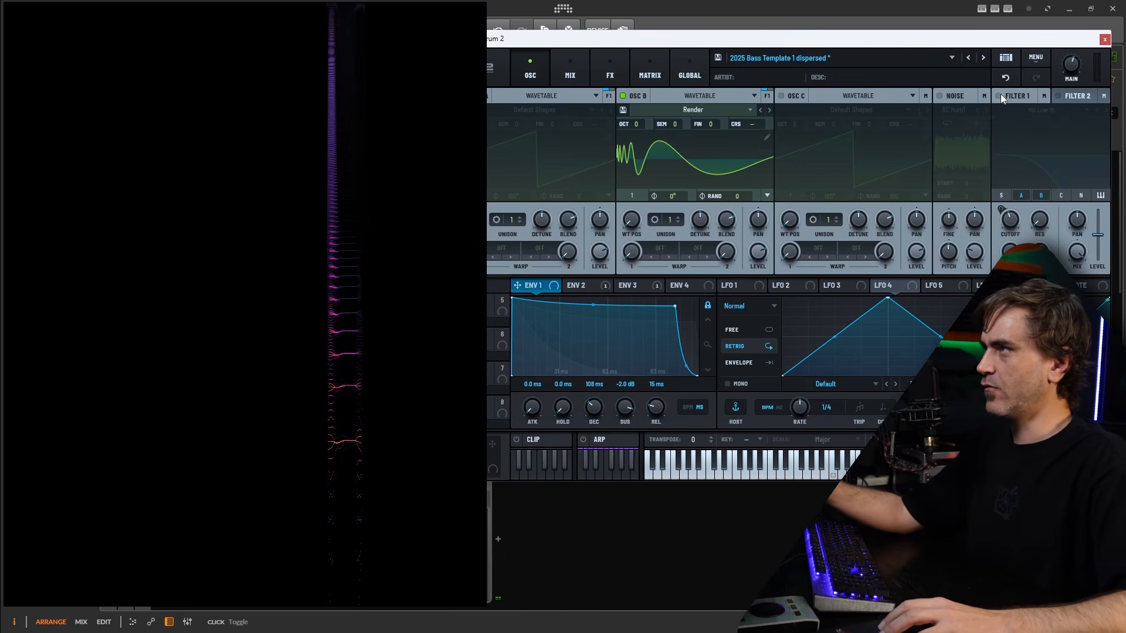
{"action": "left_click", "coordinate": [997, 96]}
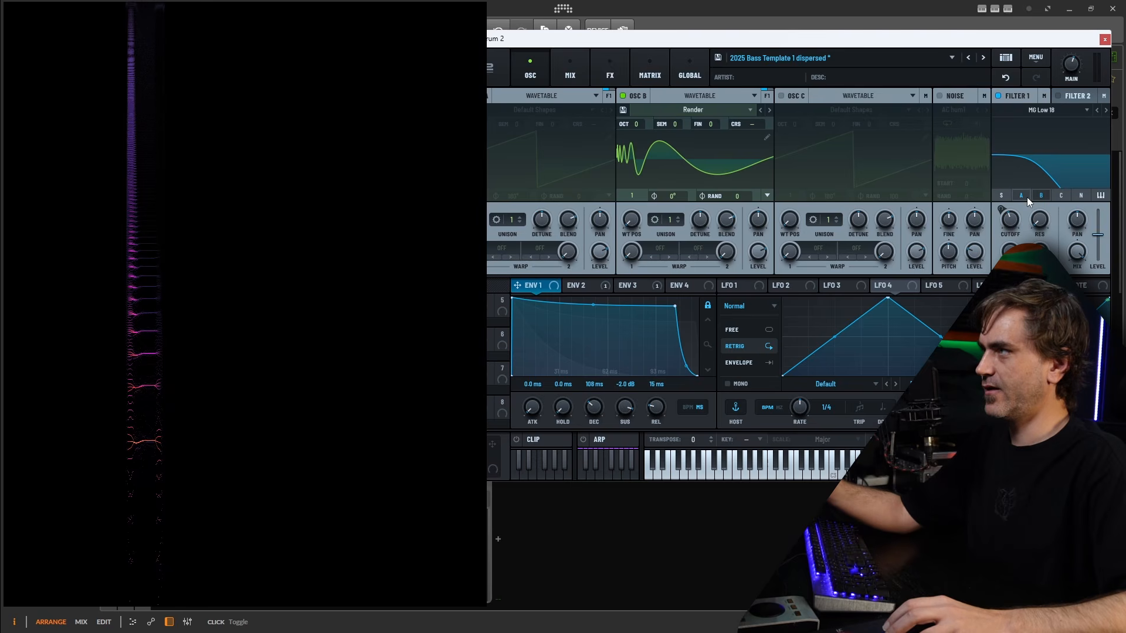
{"action": "left_click", "coordinate": [1026, 197]}
{"action": "left_click", "coordinate": [1034, 200]}
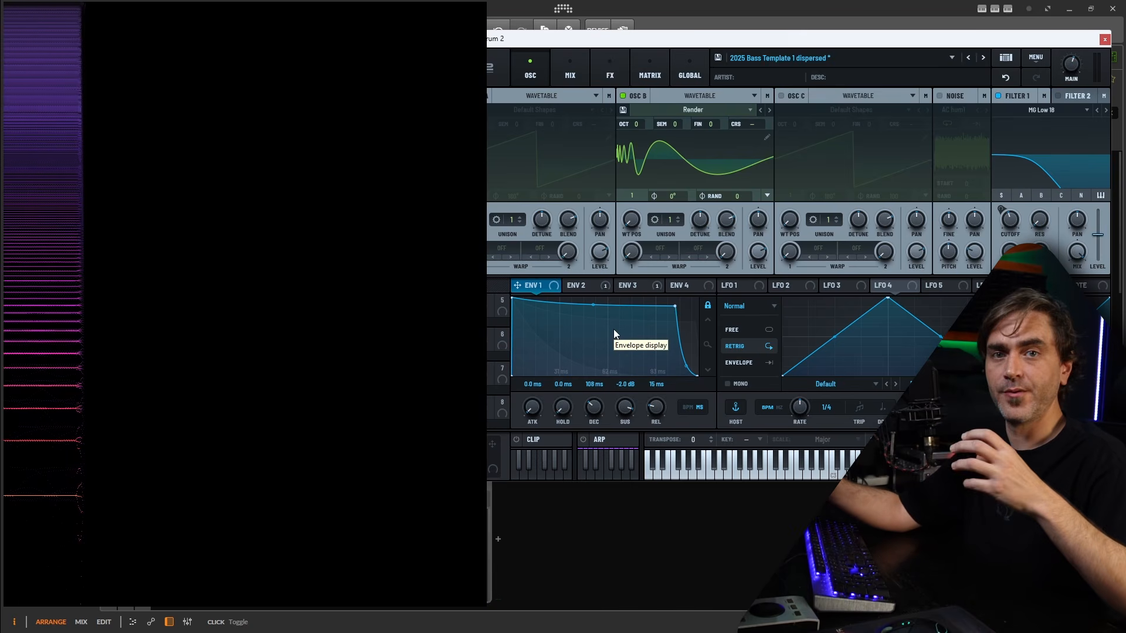
Add a second copy of the waveform frame to oscillator B's wavetable and remove the fundamental harmonic from frame 1.
{"action": "left_click_drag", "start_coordinate": [686, 42], "coordinate": [787, 57]}
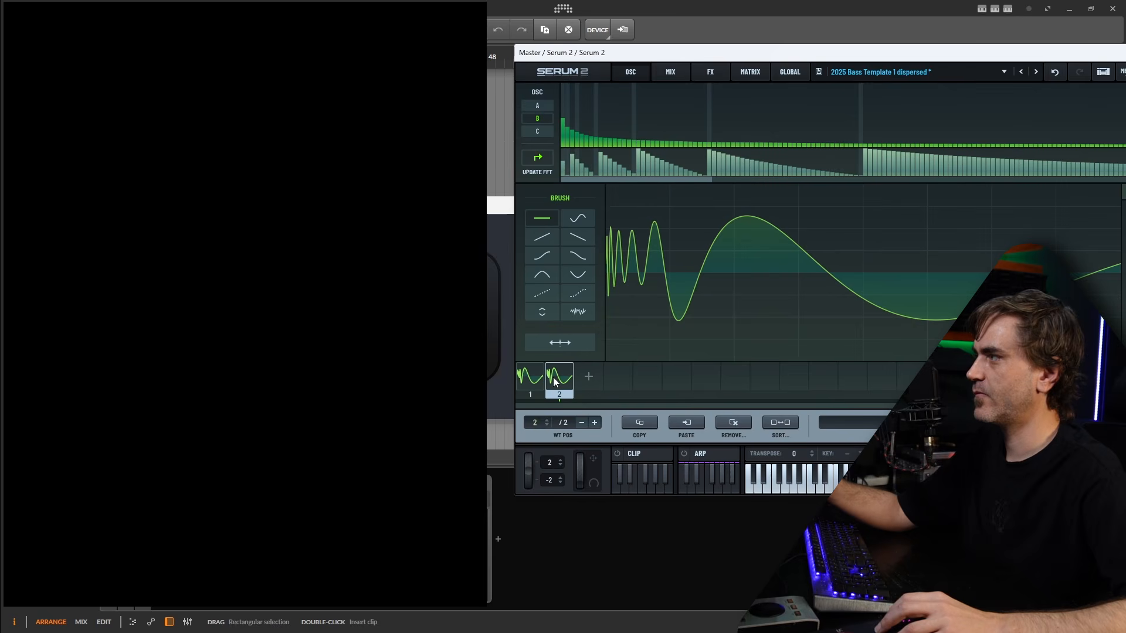
{"action": "left_click", "coordinate": [529, 378]}
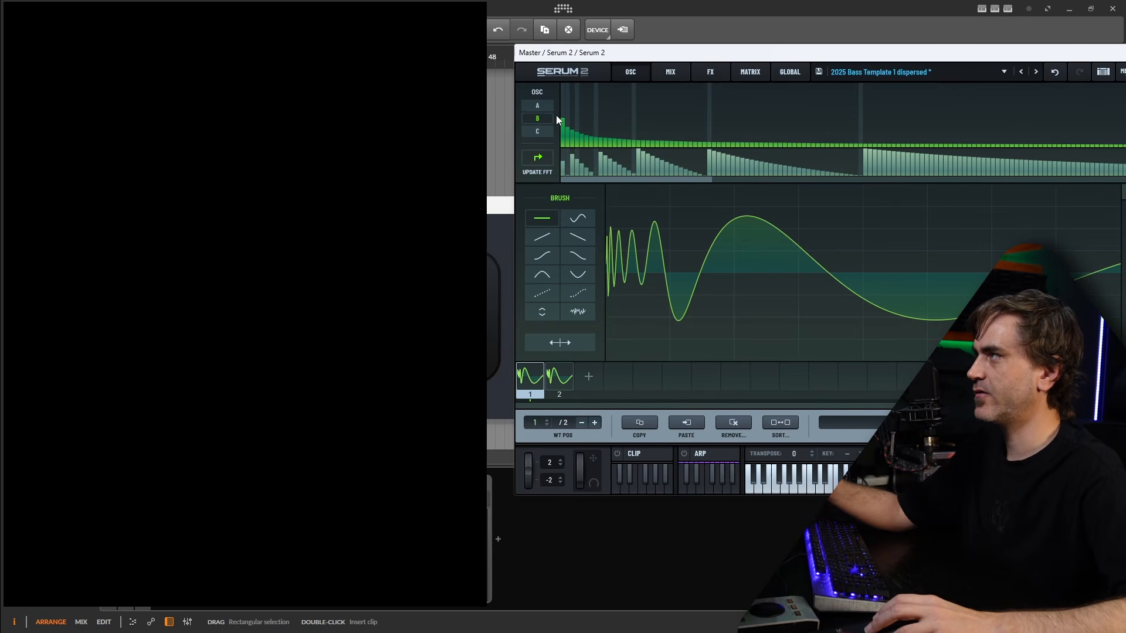
{"action": "left_click_drag", "start_coordinate": [562, 140], "coordinate": [561, 150]}
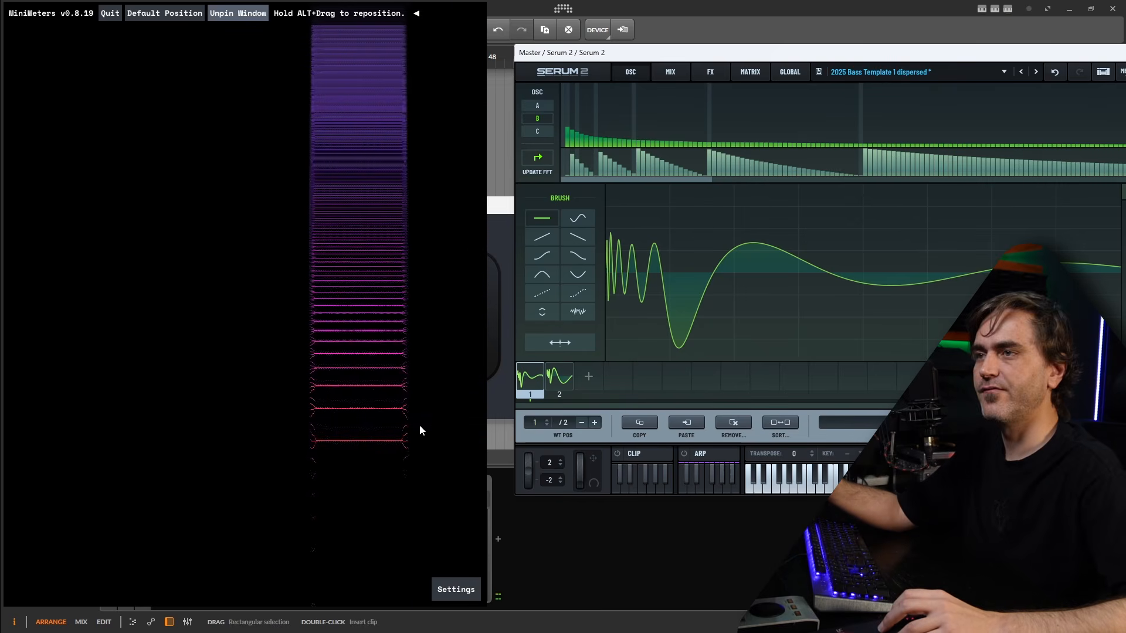
Sweep oscillator B's wavetable position between the two frames and watch the fundamental in the spectrogram, ending at position 1.
{"action": "left_click", "coordinate": [630, 71]}
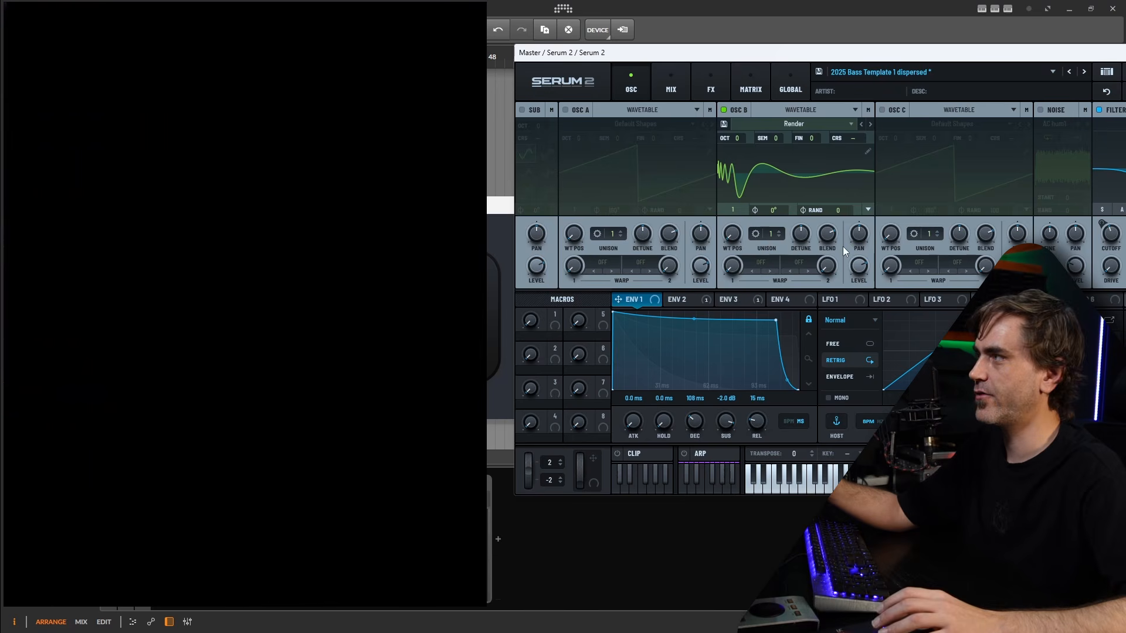
{"action": "left_click_drag", "start_coordinate": [731, 238], "coordinate": [756, 121]}
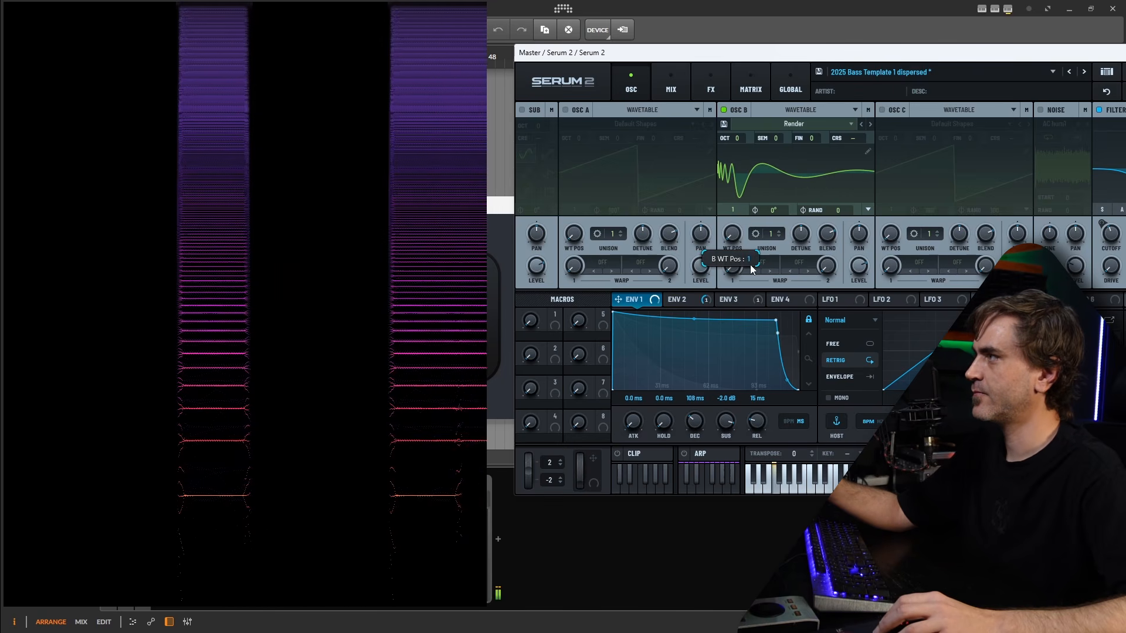
{"action": "left_click_drag", "start_coordinate": [764, 151], "coordinate": [763, 279]}
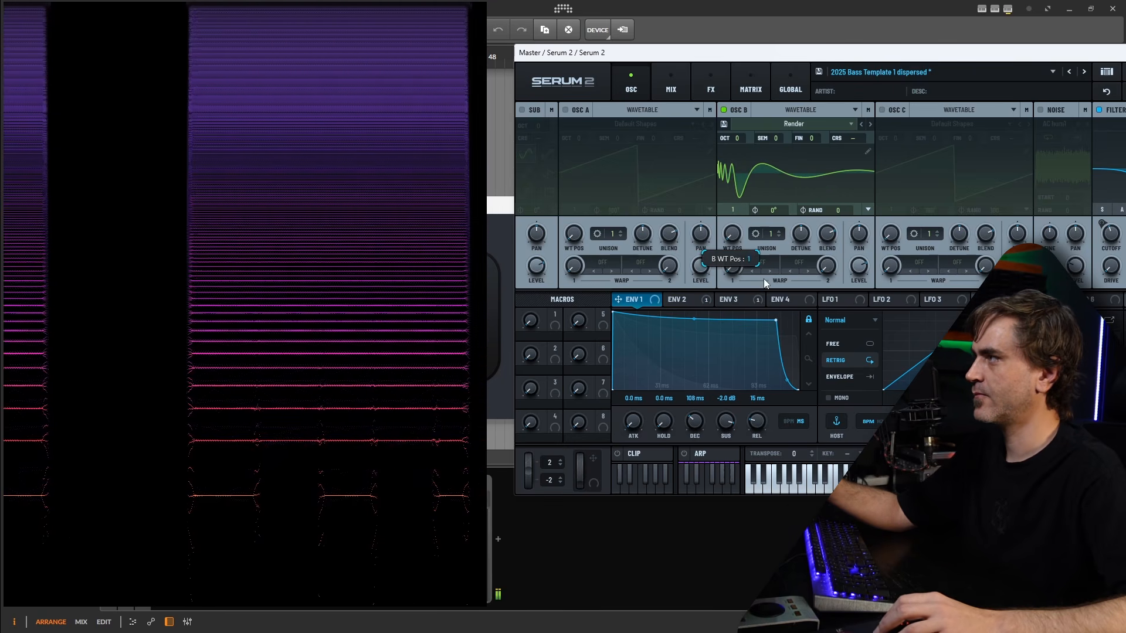
Apply Morph - Crossfade to the frames of oscillator B's wavetable.
{"action": "left_click", "coordinate": [867, 151]}
{"action": "left_click_drag", "start_coordinate": [753, 52], "coordinate": [640, 65]}
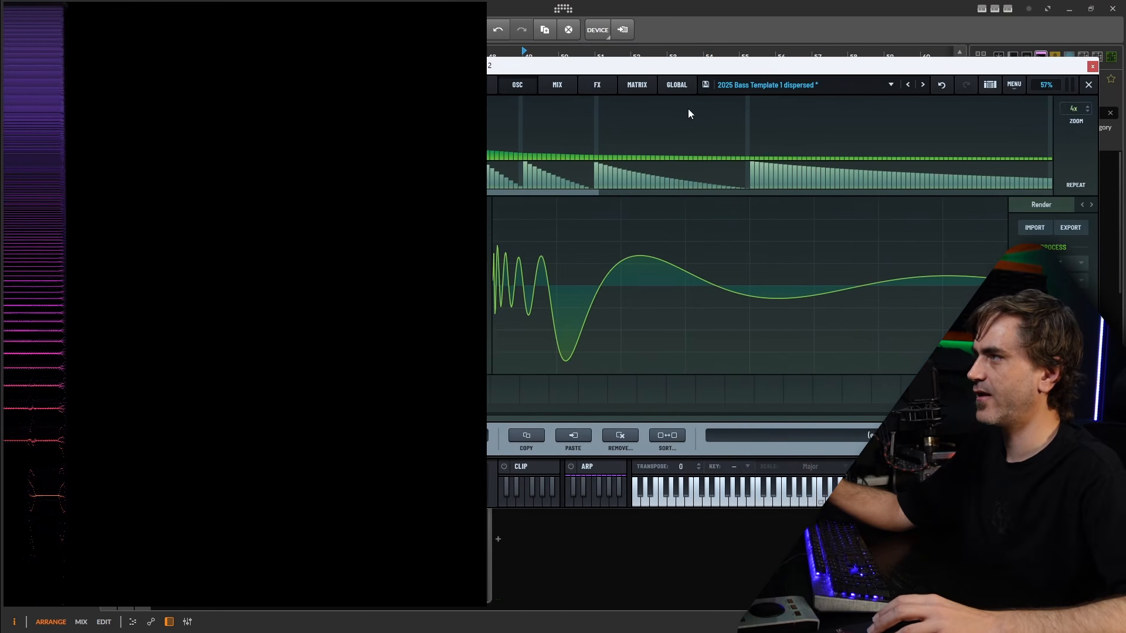
{"action": "left_click", "coordinate": [1070, 302]}
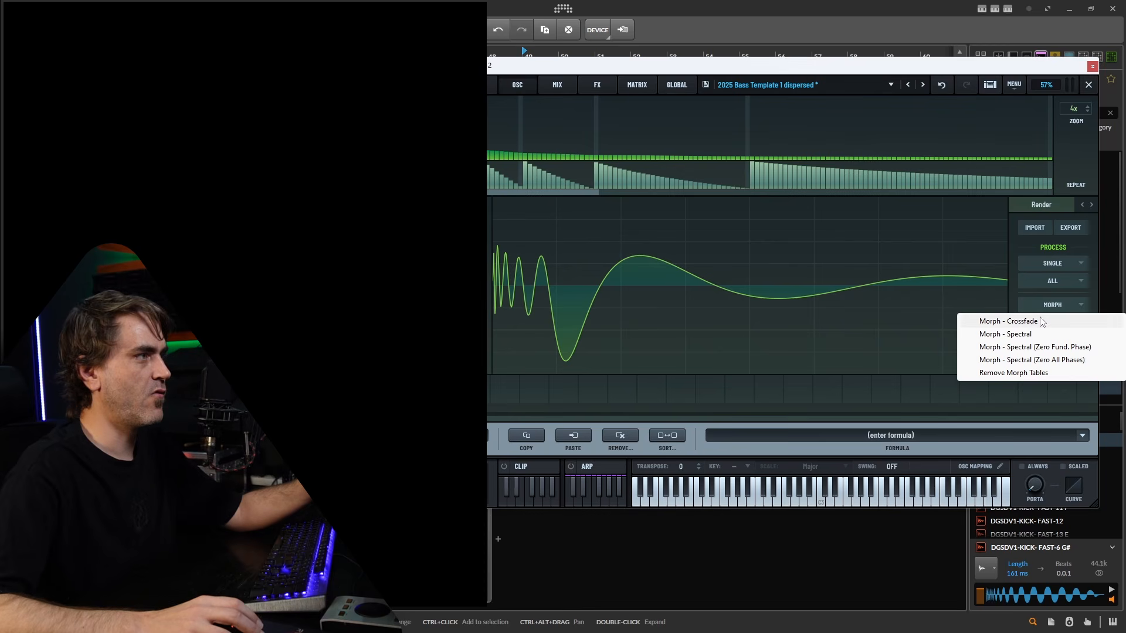
{"action": "left_click", "coordinate": [1032, 323]}
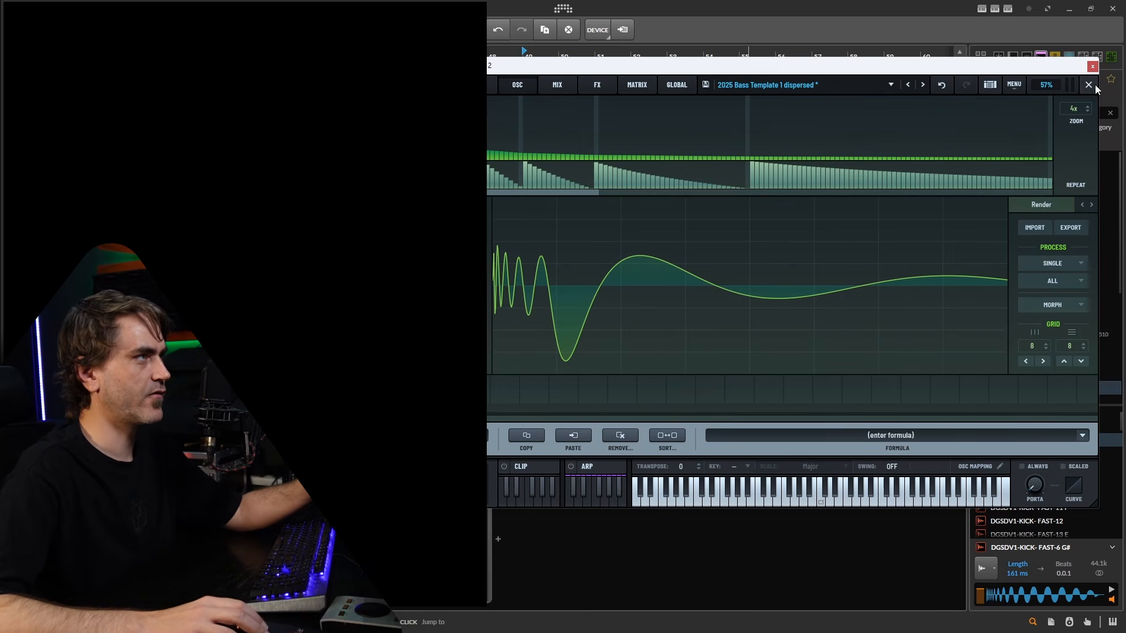
Close the wavetable editor and sweep oscillator B's wavetable position from 1 to 256 to examine the fundamental in the spectrogram.
{"action": "left_click", "coordinate": [1092, 86]}
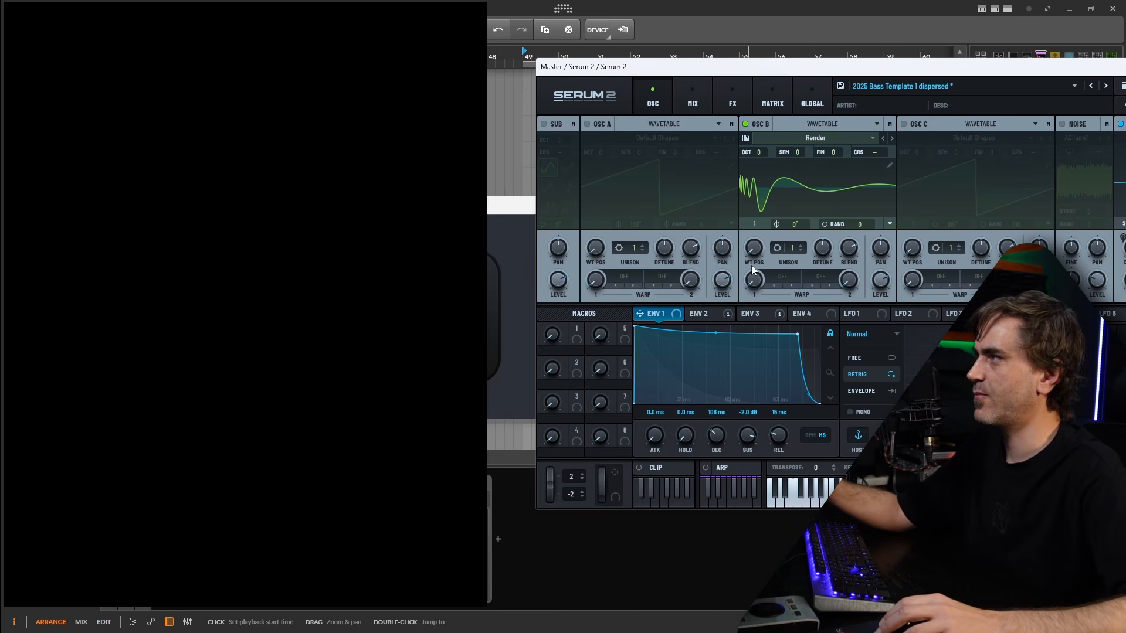
{"action": "left_click_drag", "start_coordinate": [753, 261], "coordinate": [764, 363]}
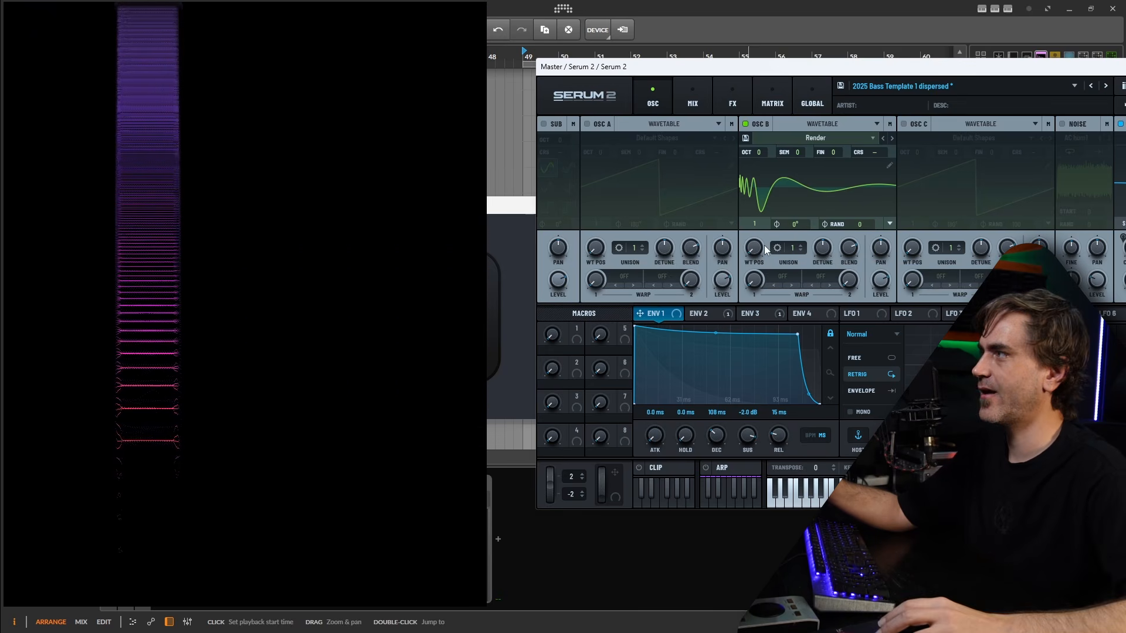
{"action": "left_click_drag", "start_coordinate": [760, 248], "coordinate": [793, 36]}
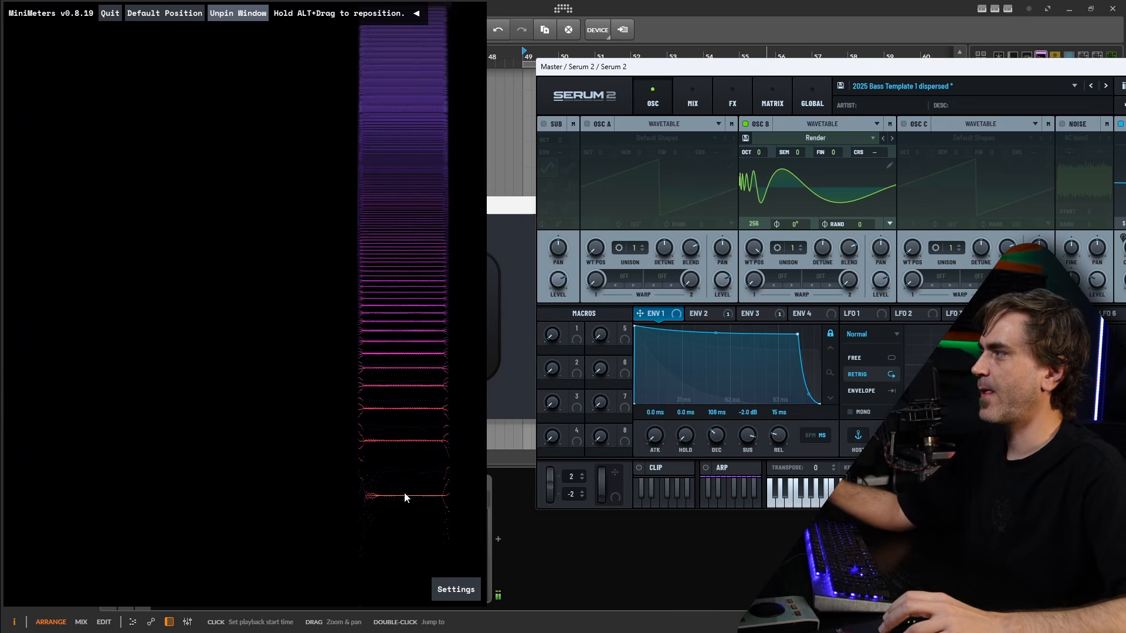
Switch from oscillator B to oscillator A and reduce its Default Shapes wavetable to two copies of the saw frame.
{"action": "left_click", "coordinate": [588, 124]}
{"action": "left_click", "coordinate": [745, 124]}
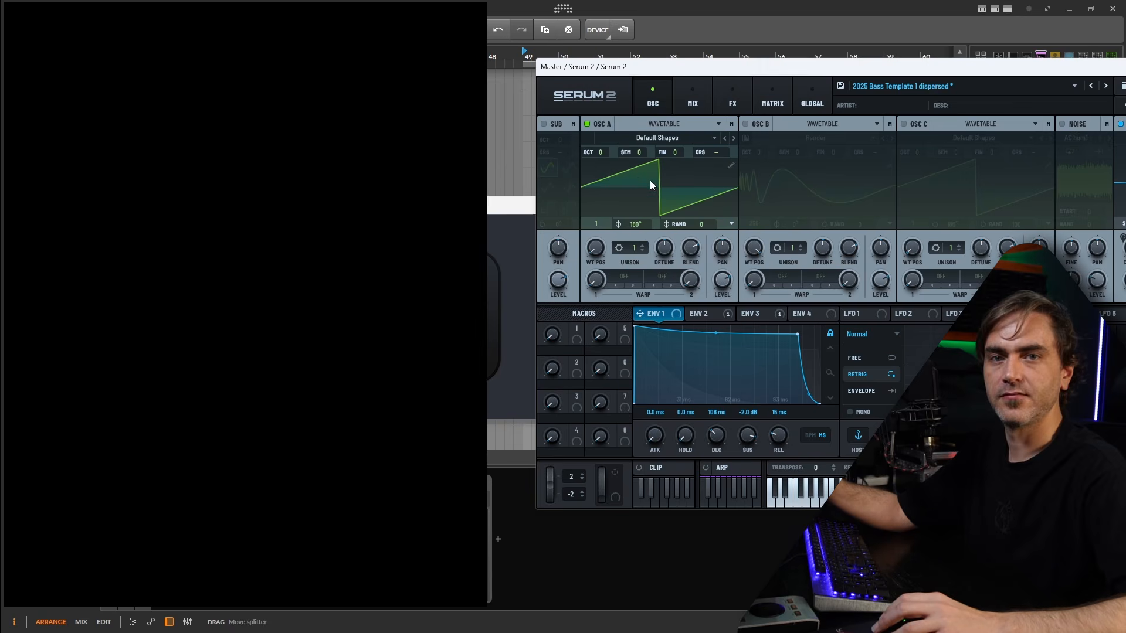
{"action": "left_click", "coordinate": [731, 166]}
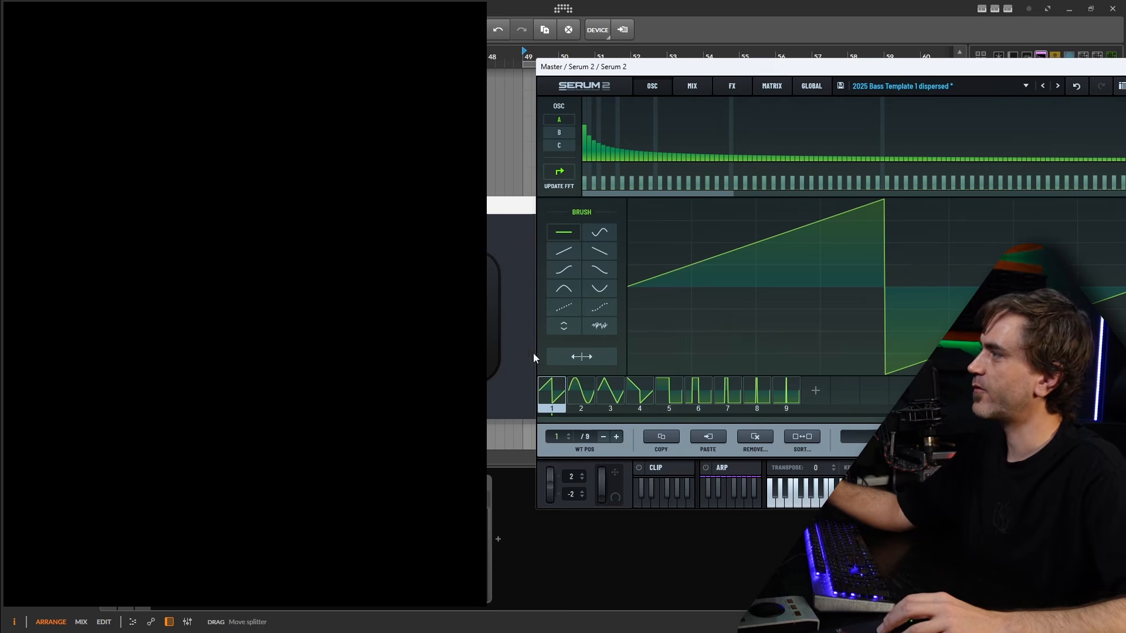
{"action": "left_click", "coordinate": [756, 438]}
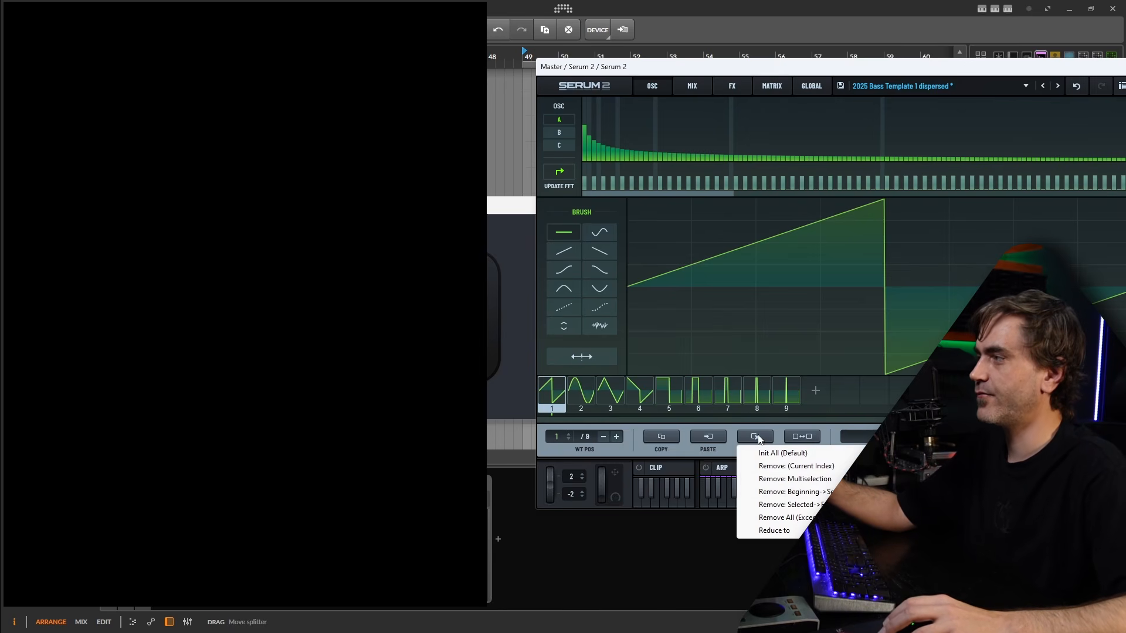
{"action": "left_click", "coordinate": [786, 519]}
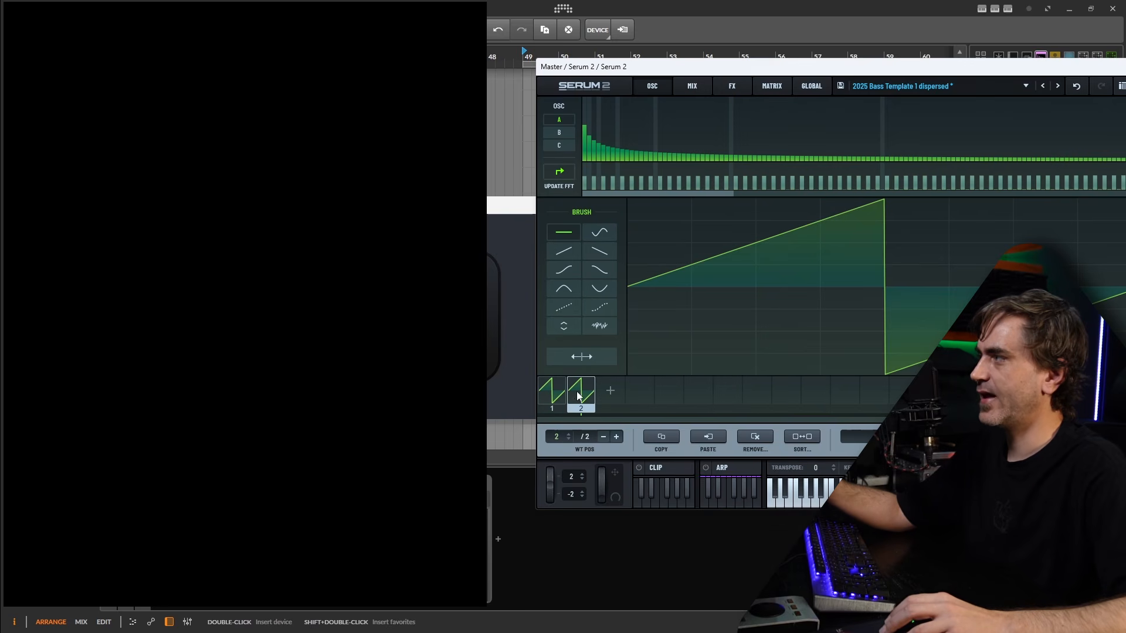
{"action": "left_click", "coordinate": [580, 391]}
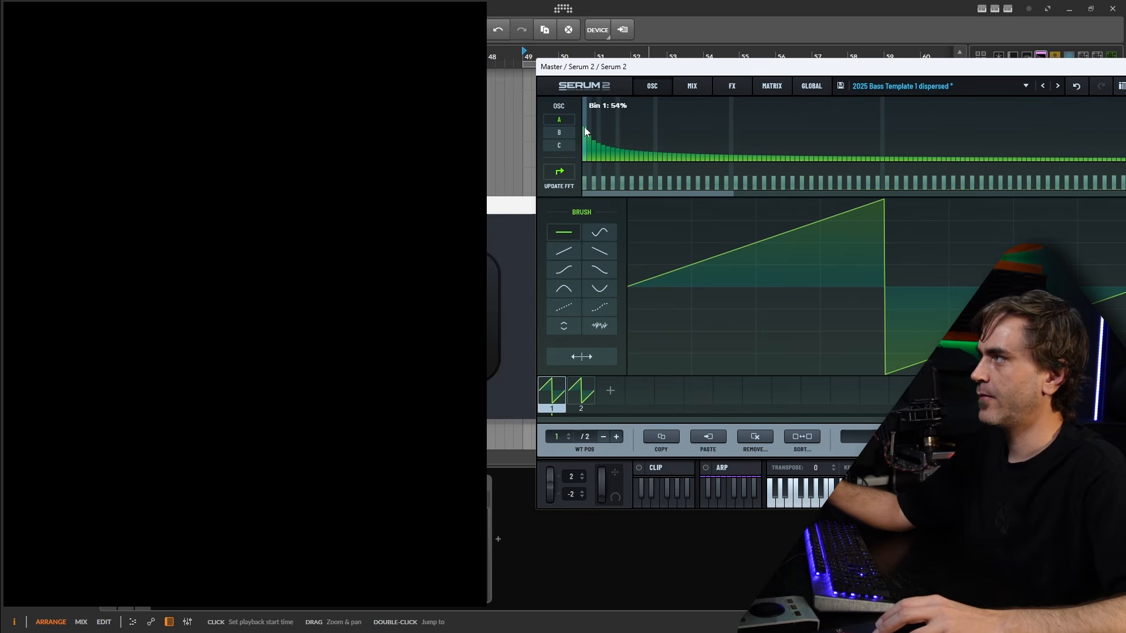
Remove the fundamental harmonic from frame 1 of oscillator A's wavetable and morph between its two frames.
{"action": "left_click_drag", "start_coordinate": [584, 127], "coordinate": [582, 162]}
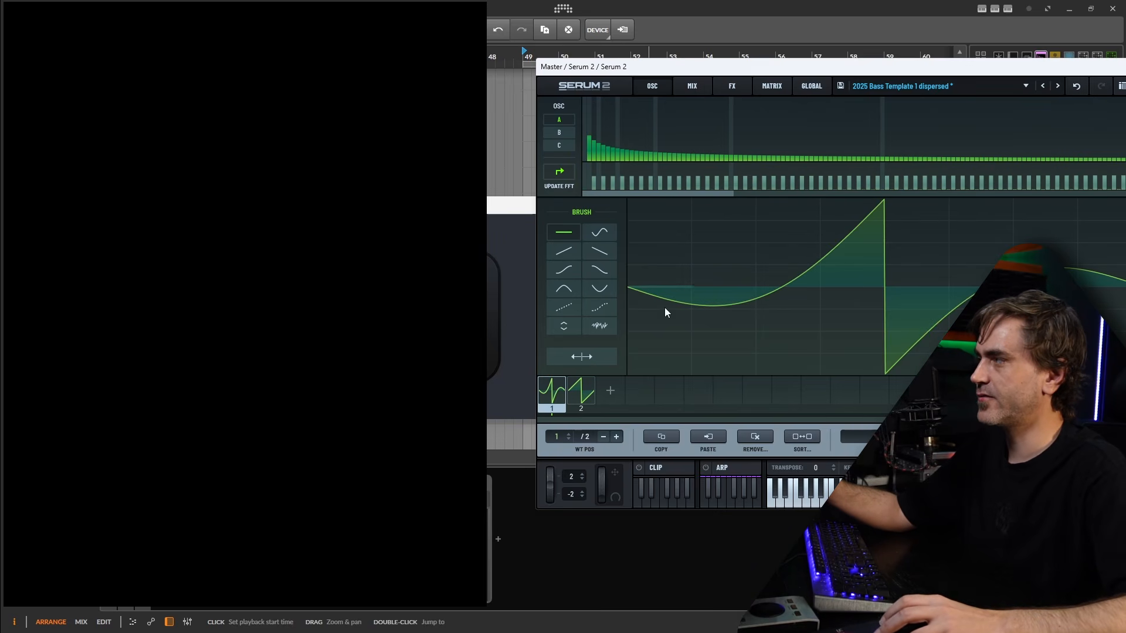
{"action": "left_click", "coordinate": [656, 86]}
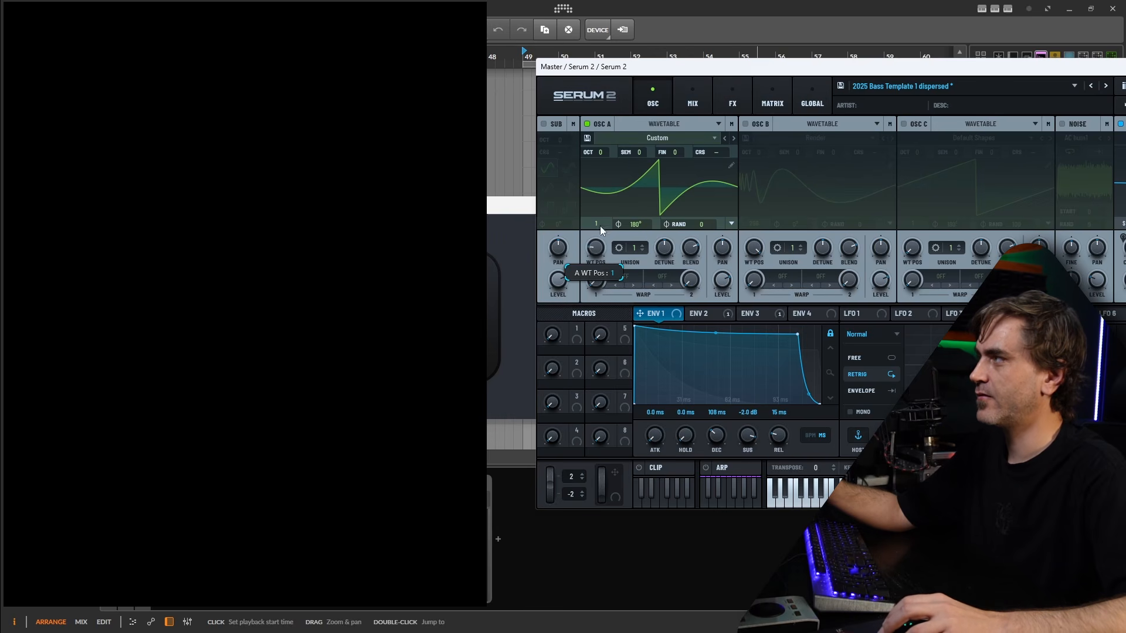
{"action": "left_click", "coordinate": [731, 167]}
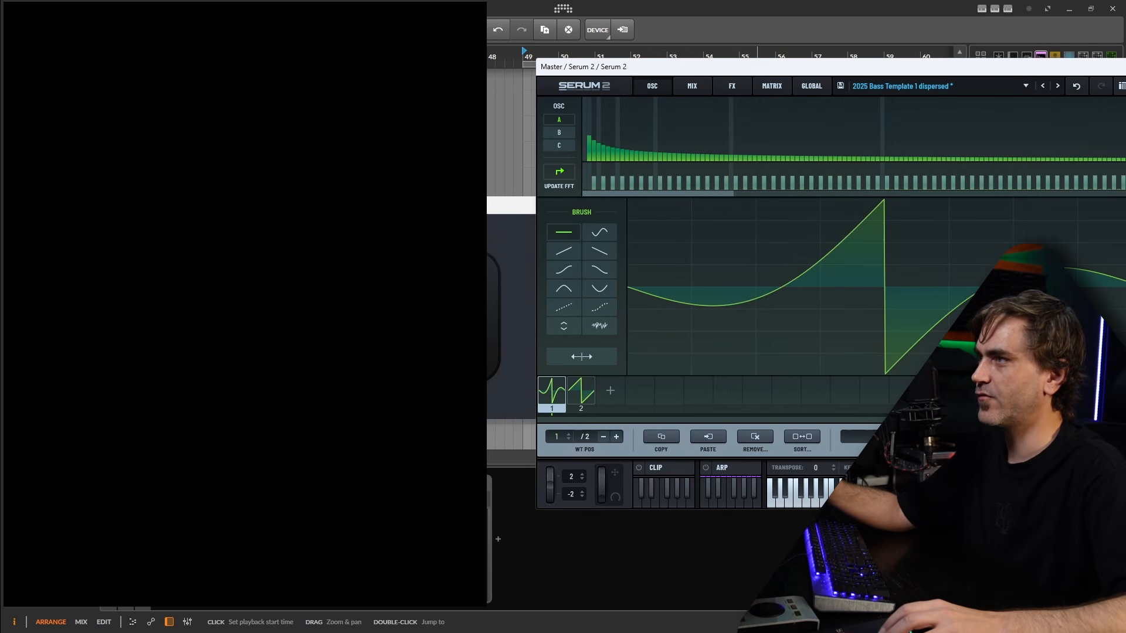
{"action": "mouse_move", "coordinate": [974, 69]}
{"action": "left_mouse_down"}
{"action": "mouse_move", "coordinate": [780, 53]}
{"action": "mouse_move", "coordinate": [983, 59]}
{"action": "left_mouse_up"}
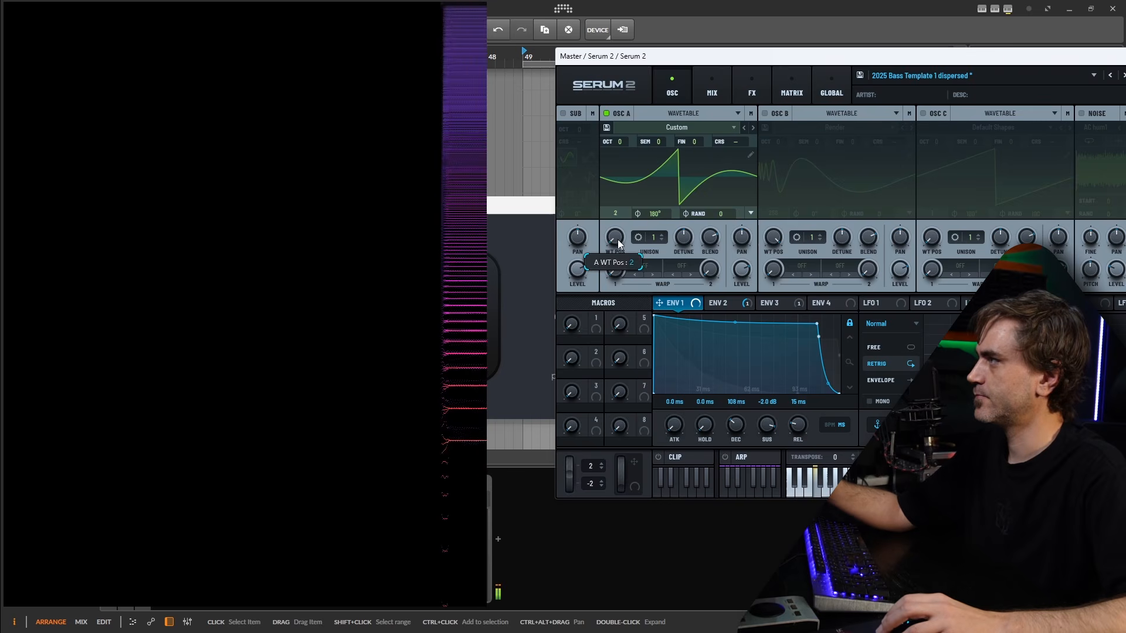
Sweep oscillator A's wavetable position up and down and examine how the fundamental changes in the spectrogram.
{"action": "left_click_drag", "start_coordinate": [615, 239], "coordinate": [640, 339]}
{"action": "left_click_drag", "start_coordinate": [617, 107], "coordinate": [639, 319]}
{"action": "left_click_drag", "start_coordinate": [619, 240], "coordinate": [622, 404]}
Switch from oscillator A back to oscillator B and set its wavetable position to 1.
{"action": "left_click", "coordinate": [607, 115]}
{"action": "left_click", "coordinate": [765, 113]}
{"action": "left_click_drag", "start_coordinate": [766, 234], "coordinate": [798, 425]}
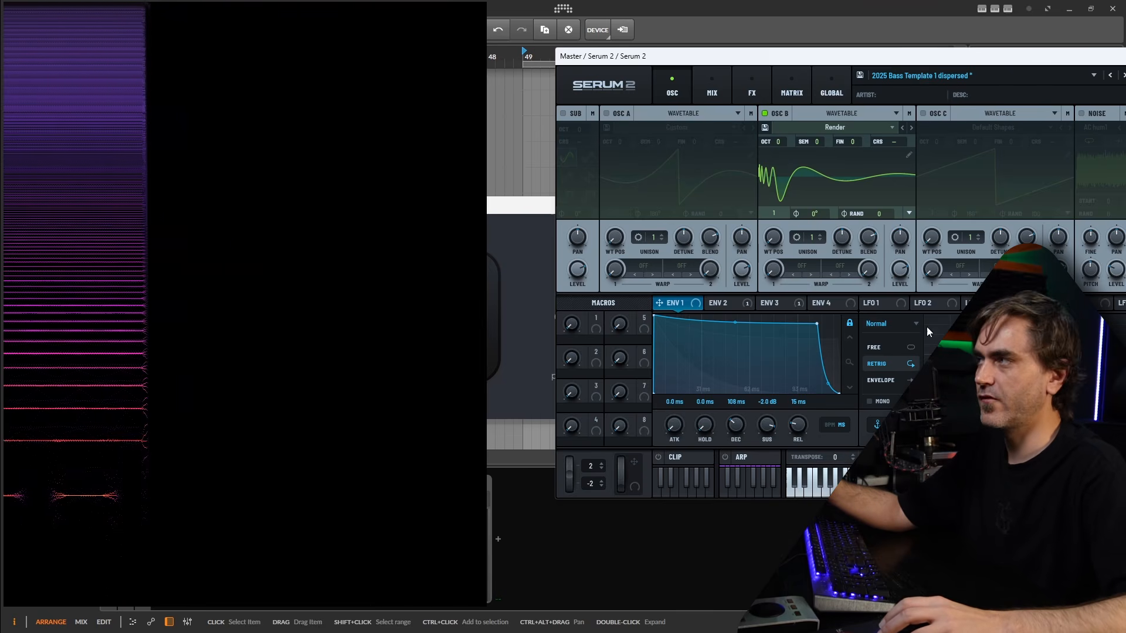
Assign velocity as a modulation source to oscillator B's wavetable position.
{"action": "mouse_move", "coordinate": [775, 240]}
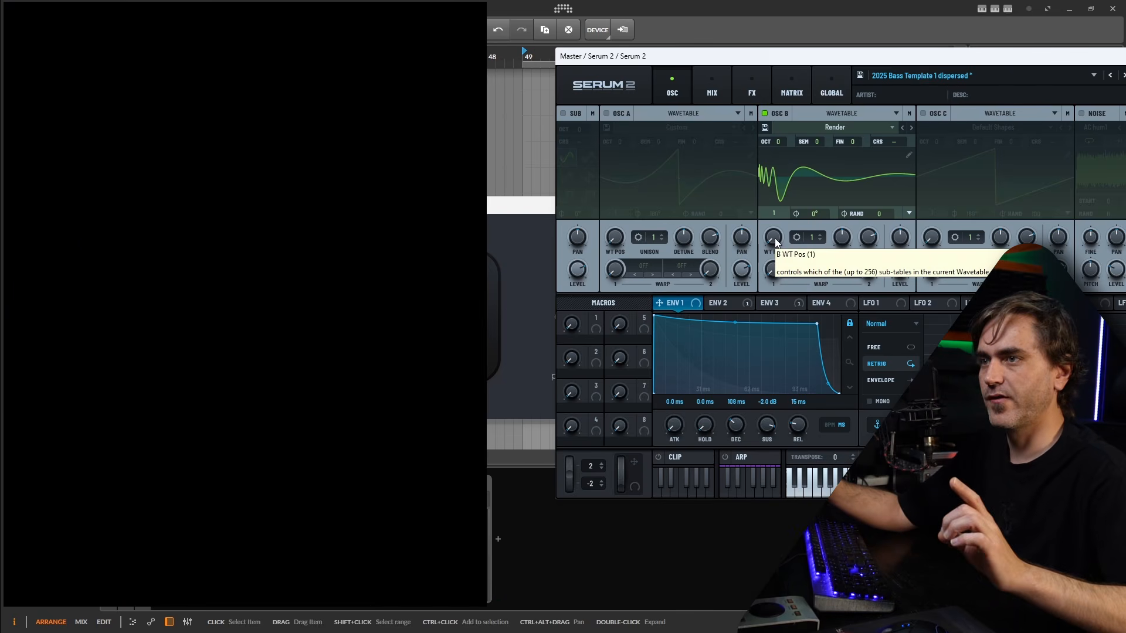
{"action": "left_click_drag", "start_coordinate": [849, 60], "coordinate": [781, 52]}
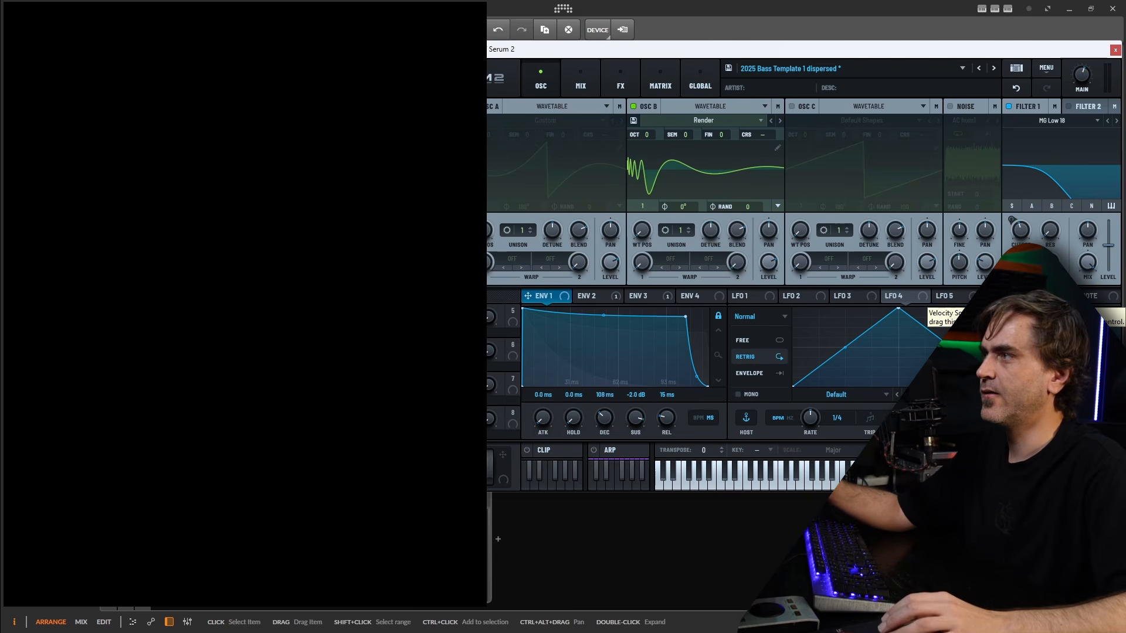
{"action": "left_click_drag", "start_coordinate": [1045, 296], "coordinate": [640, 233]}
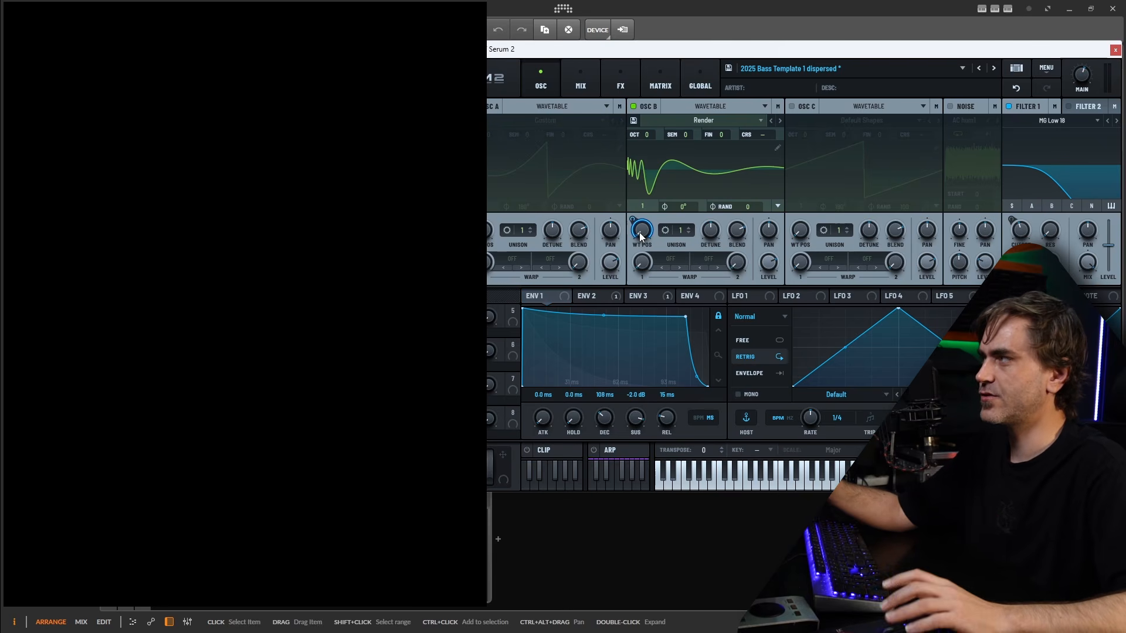
{"action": "mouse_move", "coordinate": [639, 232]}
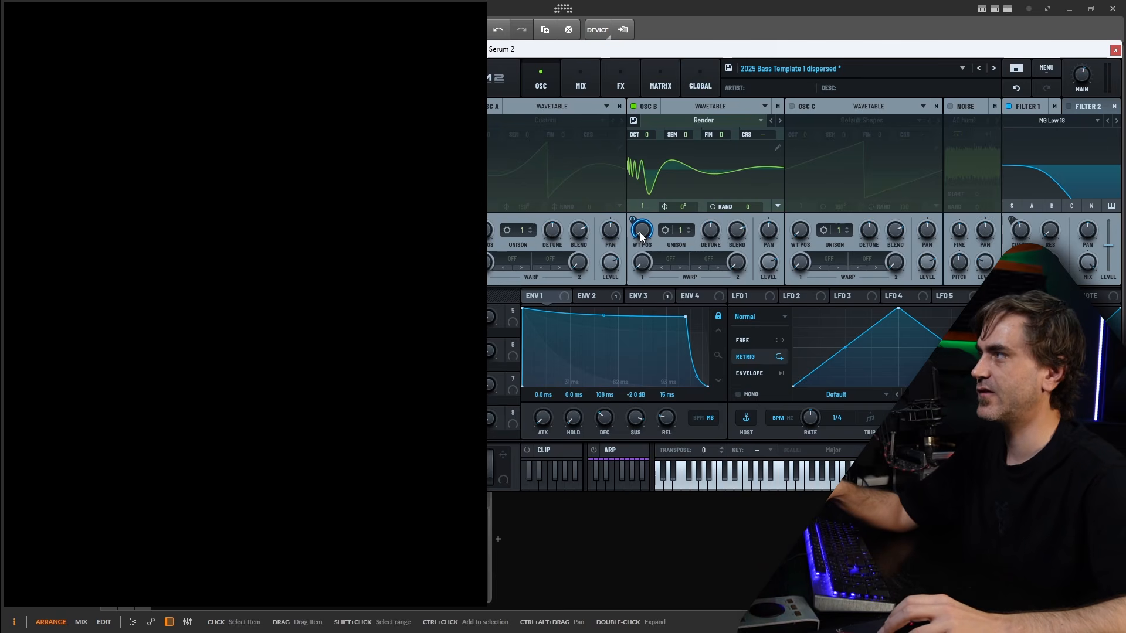
Unpin the MiniMeters window and quit it to uncover the arrangement.
{"action": "left_click_drag", "start_coordinate": [740, 50], "coordinate": [828, 57]}
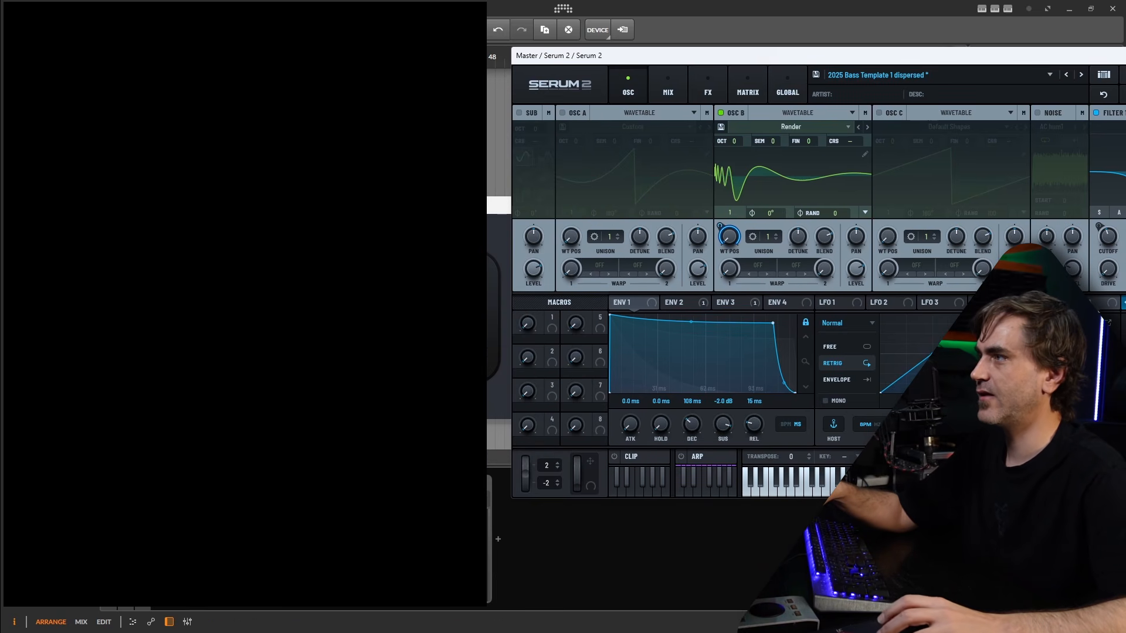
{"action": "mouse_move", "coordinate": [431, 31]}
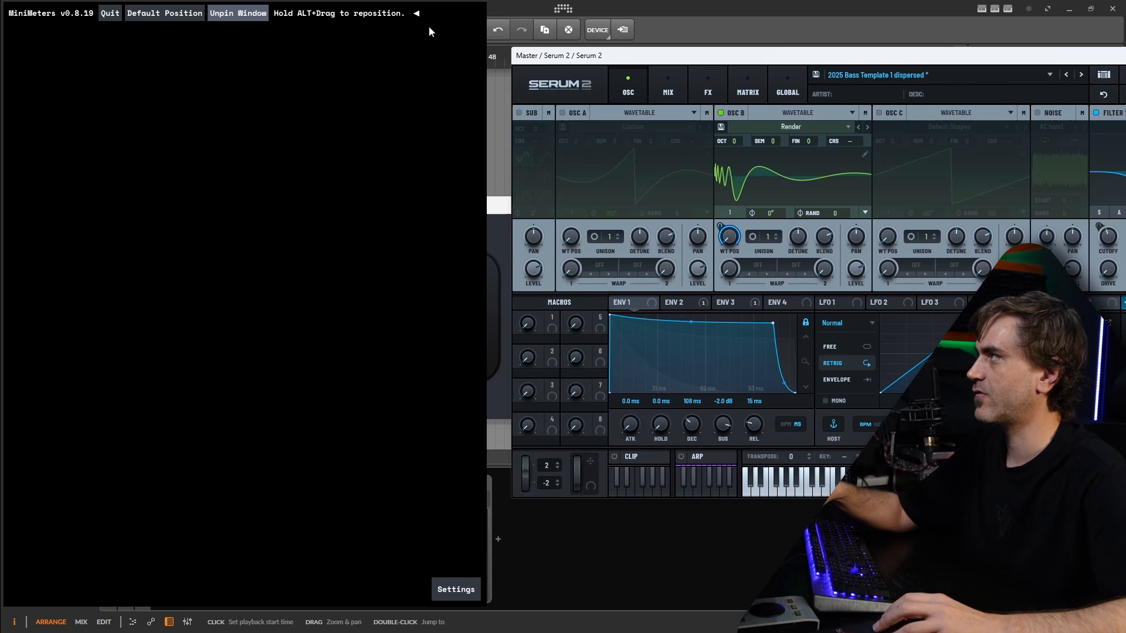
{"action": "left_click", "coordinate": [238, 21]}
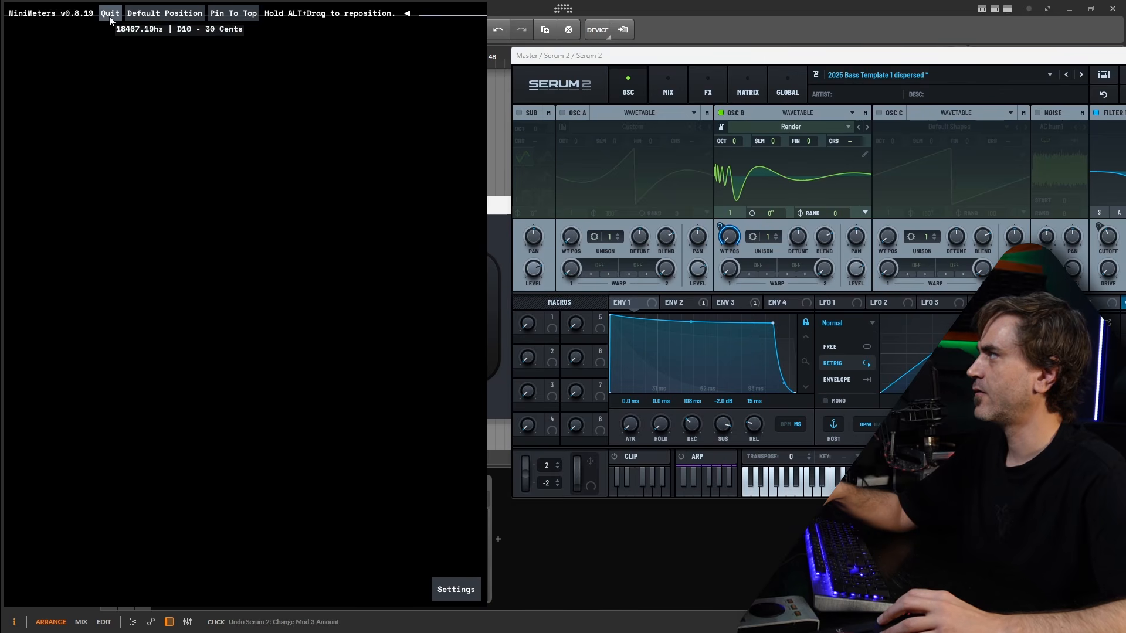
{"action": "left_click", "coordinate": [111, 14]}
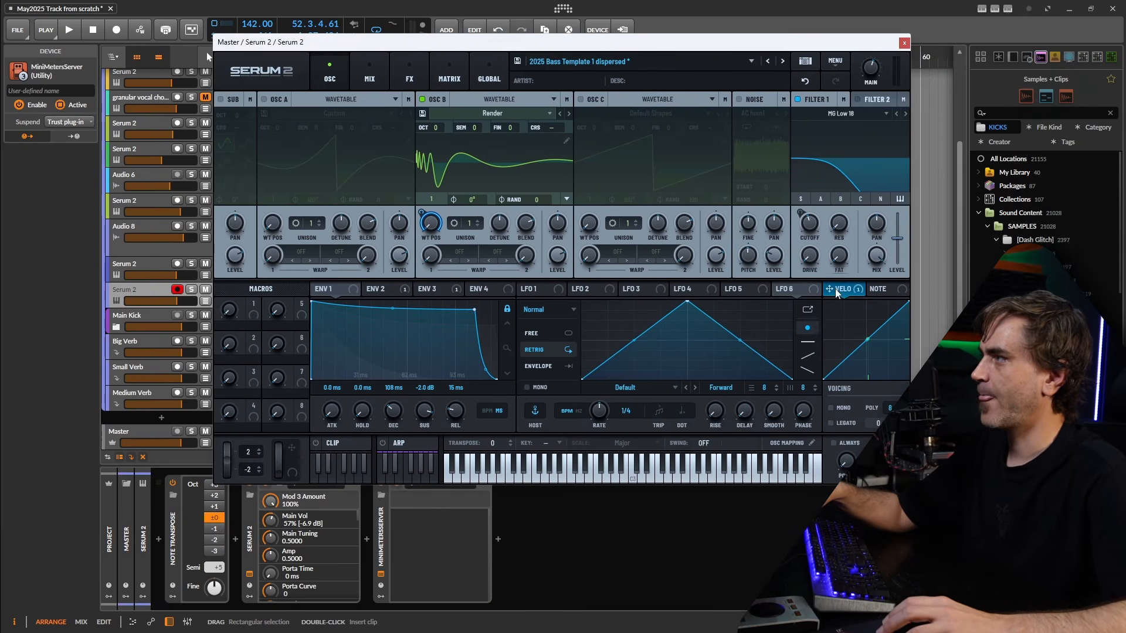
Assign velocity to oscillator A's wavetable position as well and close the Serum 2 window.
{"action": "left_click_drag", "start_coordinate": [846, 290], "coordinate": [270, 225]}
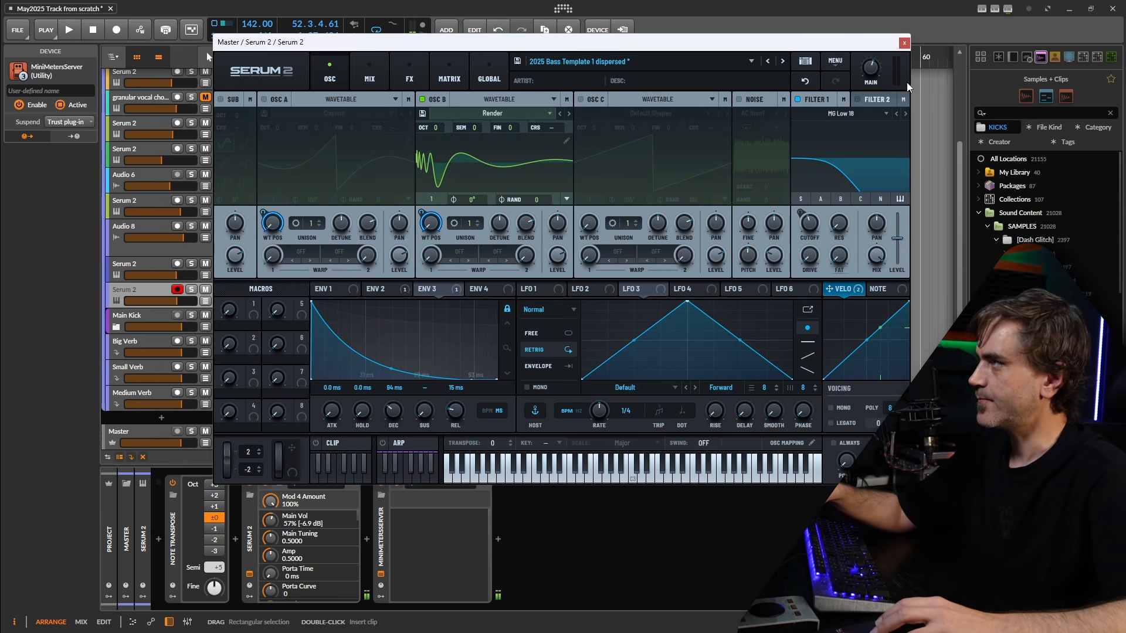
{"action": "left_click", "coordinate": [904, 42]}
{"action": "left_click", "coordinate": [791, 204]}
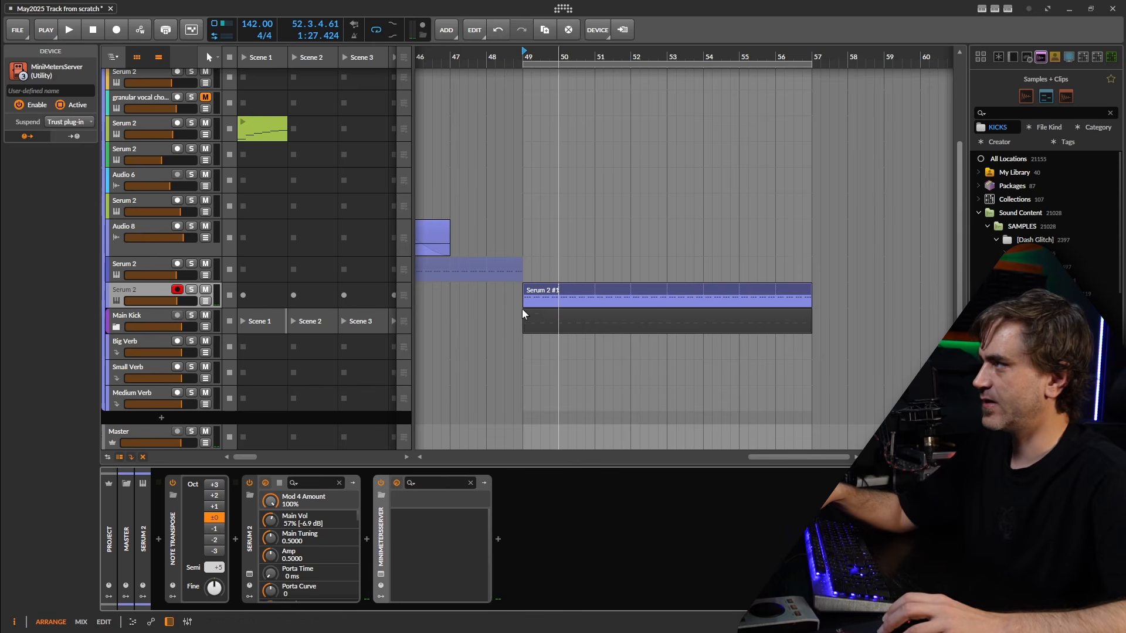
In the Serum 2 #1 clip, lower the first C0 note's velocity to minimum and raise the next two notes to maximum.
{"action": "double_click", "coordinate": [550, 296]}
{"action": "left_click", "coordinate": [282, 478]}
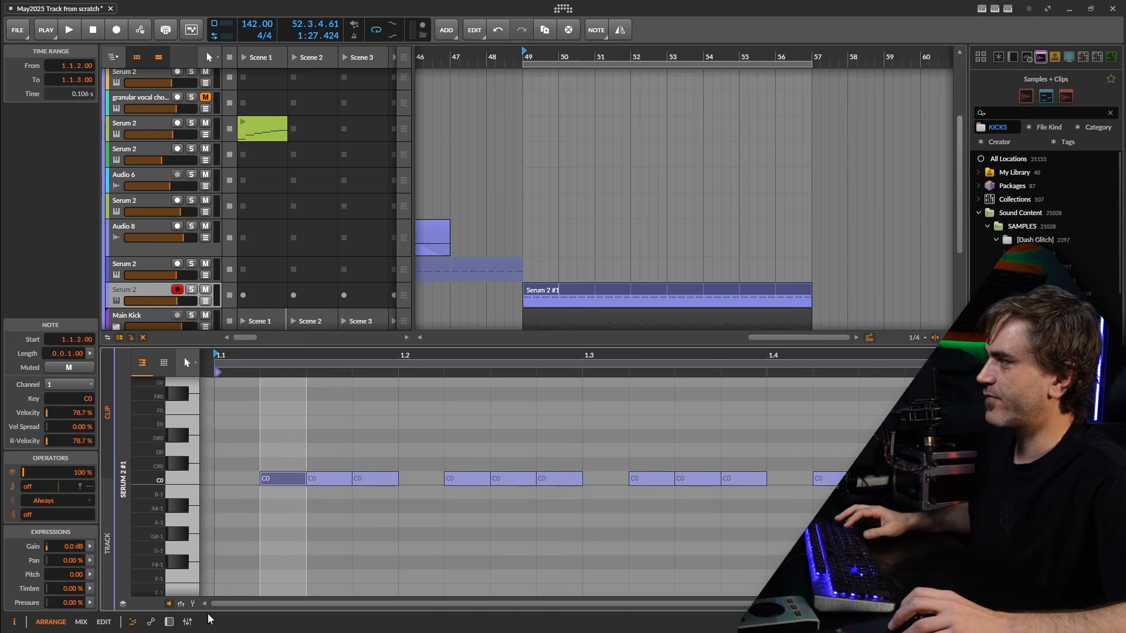
{"action": "left_click", "coordinate": [181, 604]}
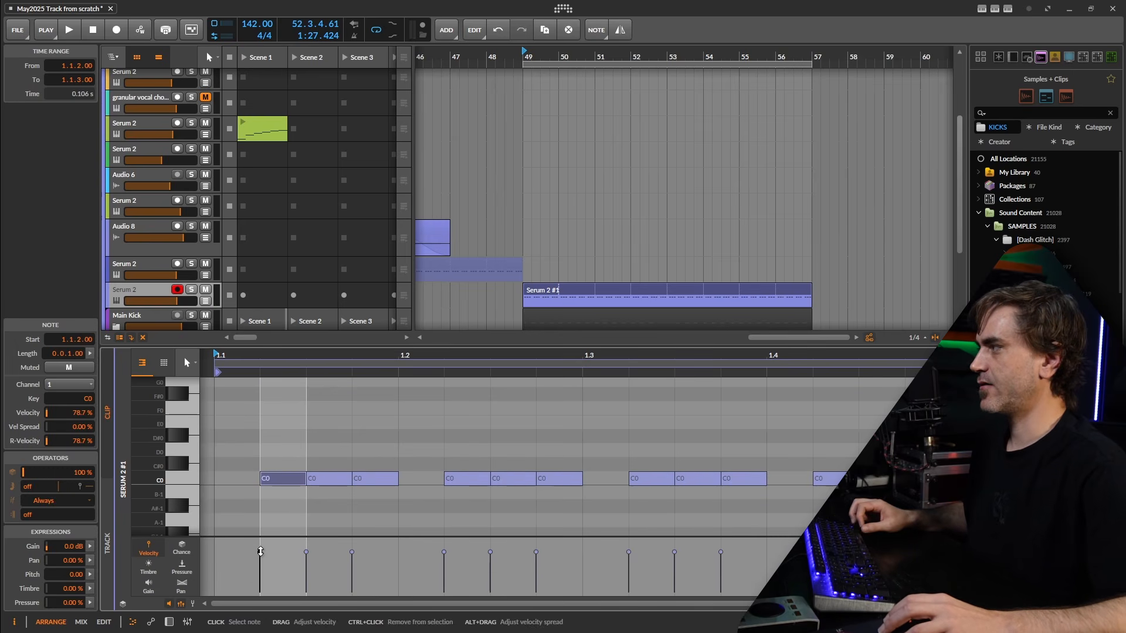
{"action": "left_click_drag", "start_coordinate": [260, 551], "coordinate": [259, 592]}
{"action": "left_click_drag", "start_coordinate": [334, 459], "coordinate": [370, 482]}
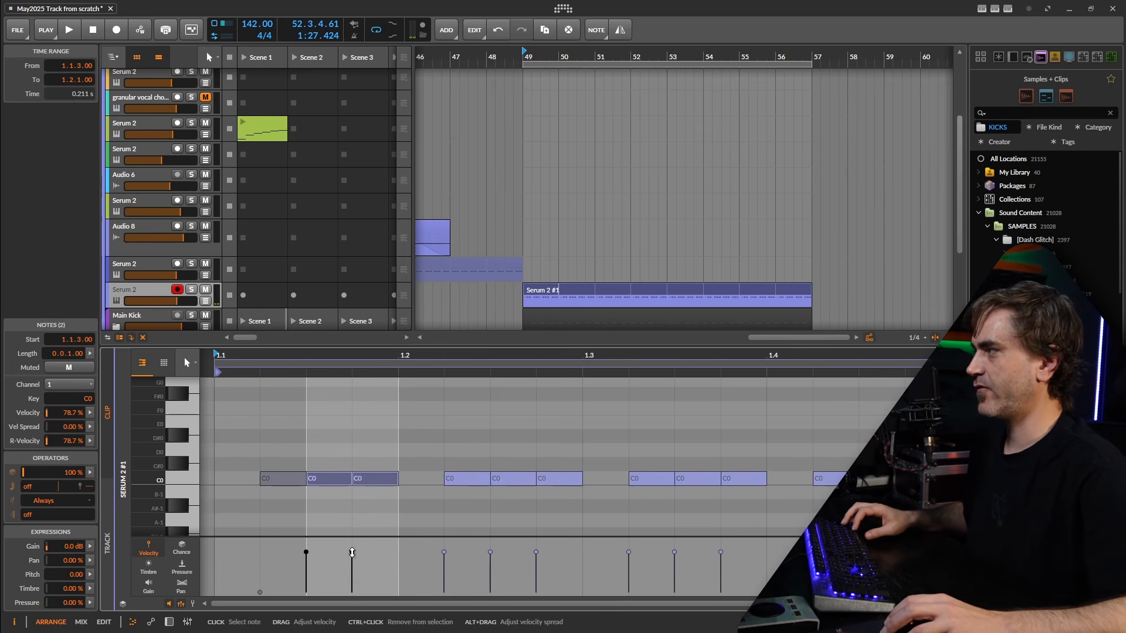
{"action": "left_click_drag", "start_coordinate": [352, 552], "coordinate": [354, 538]}
Duplicate the first beat's notes over the remaining beats of the bar and delete the extra copy at bar 2.
{"action": "left_click_drag", "start_coordinate": [397, 445], "coordinate": [214, 520]}
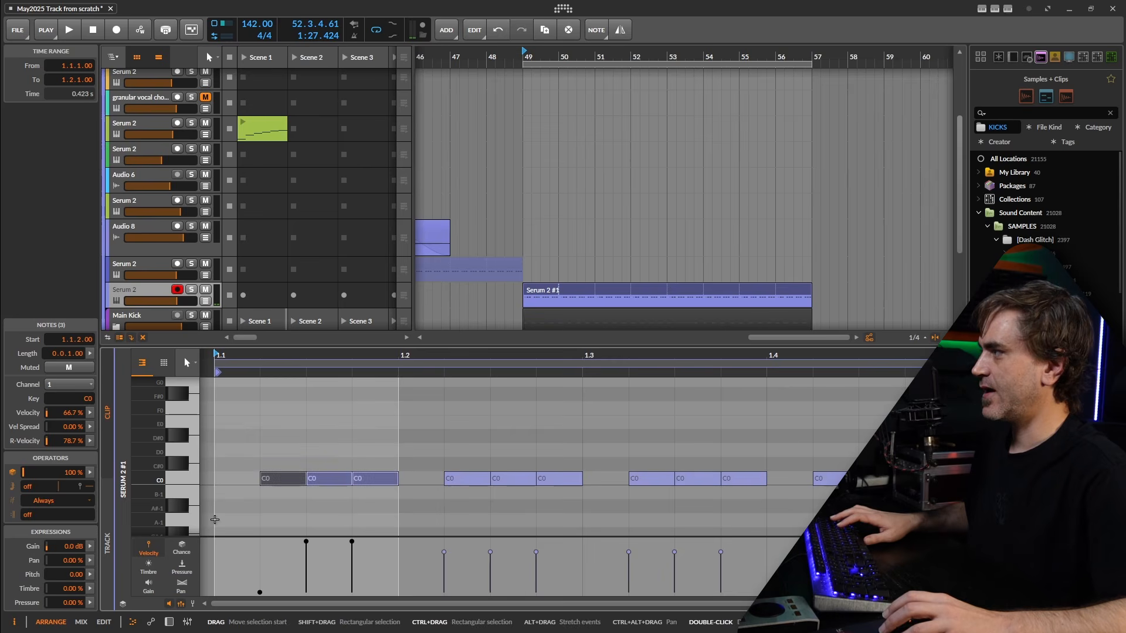
{"action": "key", "text": "ctrl+d"}
{"action": "key", "text": "ctrl+d"}
{"action": "key", "text": "ctrl+d"}
{"action": "key", "text": "ctrl+d"}
{"action": "key", "text": "Delete"}
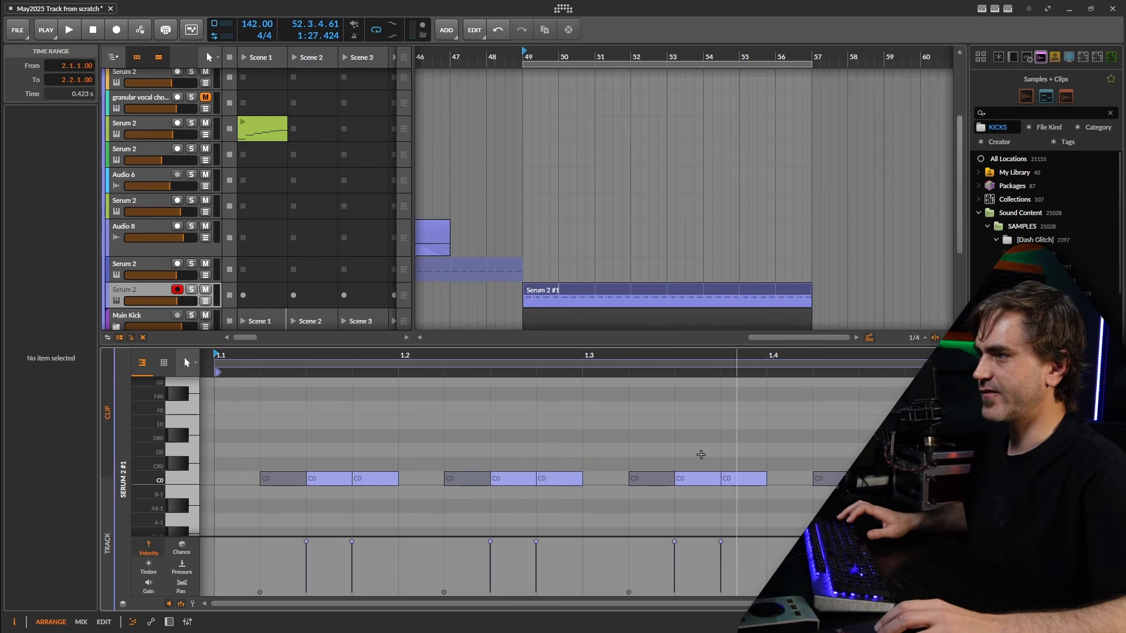
Return to the track's devices, solo the Serum 2 bass track and play the bassline.
{"action": "key", "text": "d"}
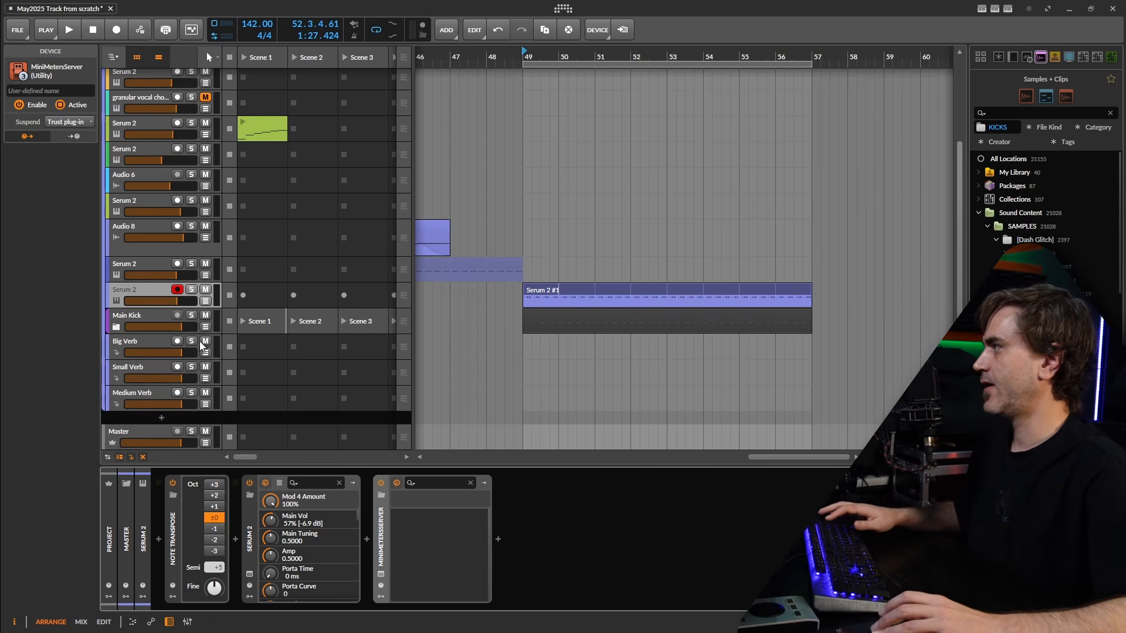
{"action": "left_click", "coordinate": [191, 290]}
{"action": "key", "text": "space"}
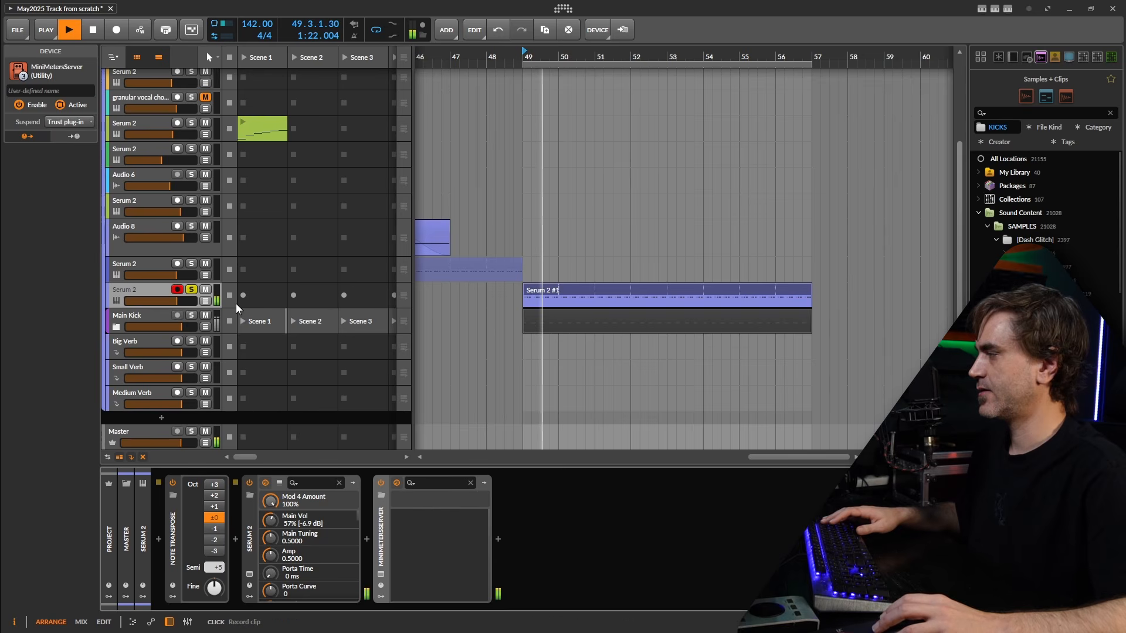
Stop playback, reopen Serum 2, route oscillator B through filter 1 and play the bassline.
{"action": "left_click", "coordinate": [249, 574]}
{"action": "key", "text": "space"}
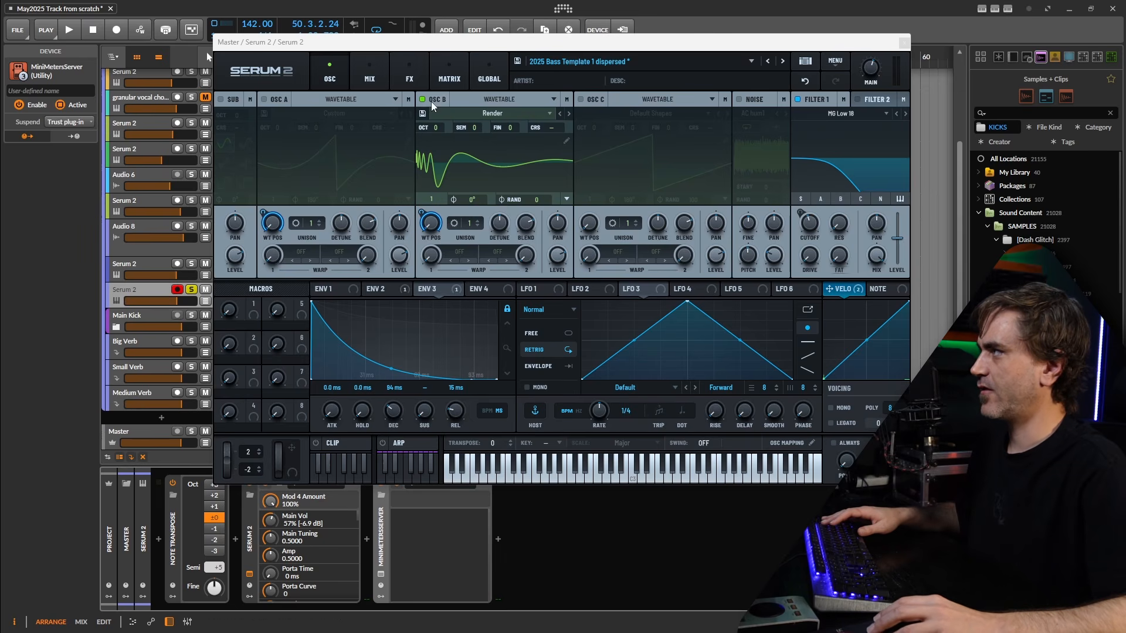
{"action": "left_click", "coordinate": [840, 200]}
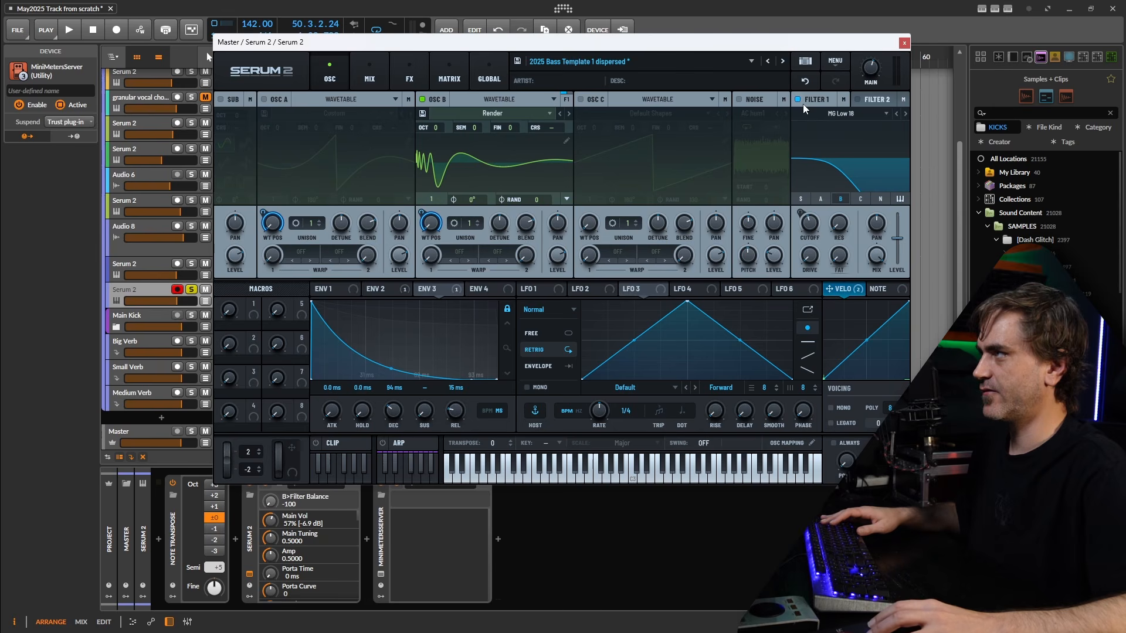
{"action": "key", "text": "space"}
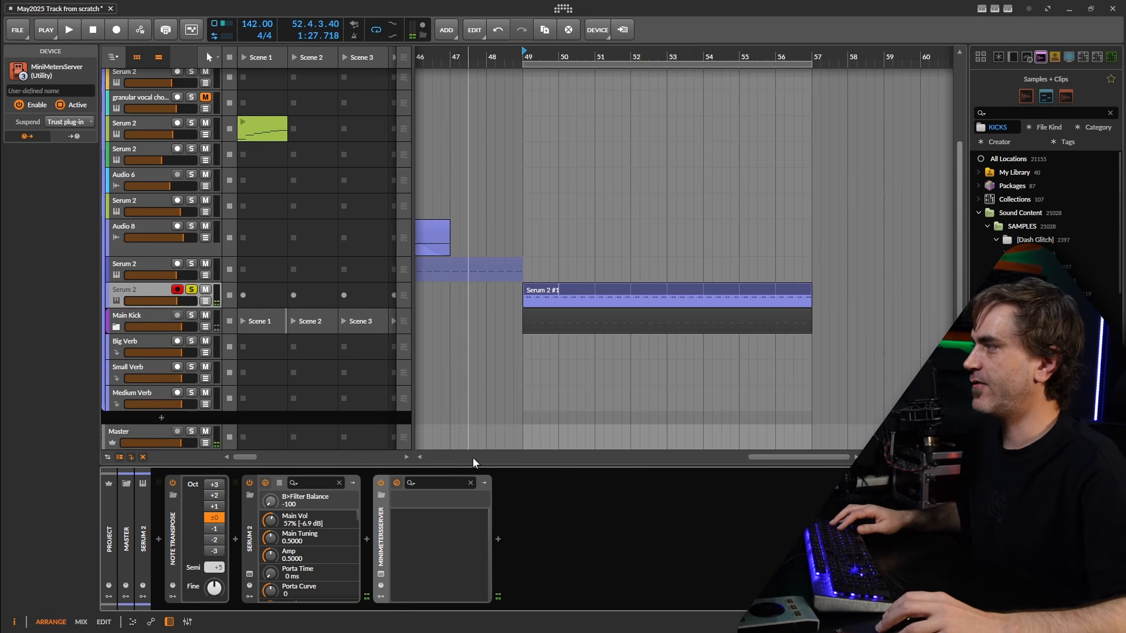
Reopen MiniMeters, pin its window on top and play the bassline to examine each note's fundamental in the spectrogram.
{"action": "left_click", "coordinate": [381, 574]}
{"action": "left_click", "coordinate": [382, 574]}
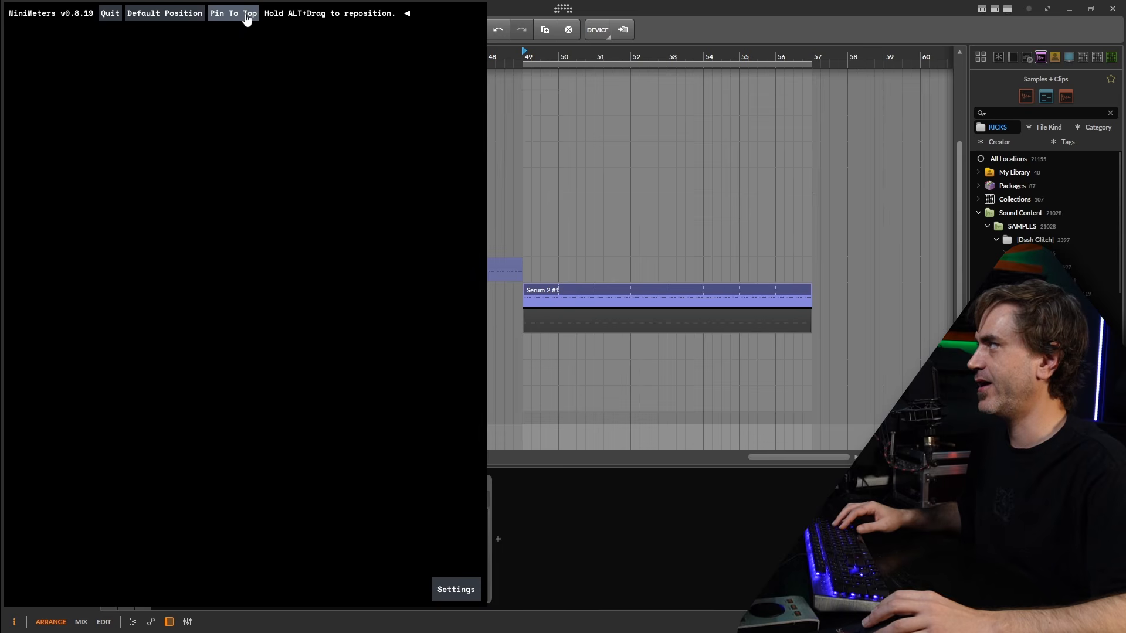
{"action": "key", "text": "space"}
{"action": "mouse_move", "coordinate": [422, 505]}
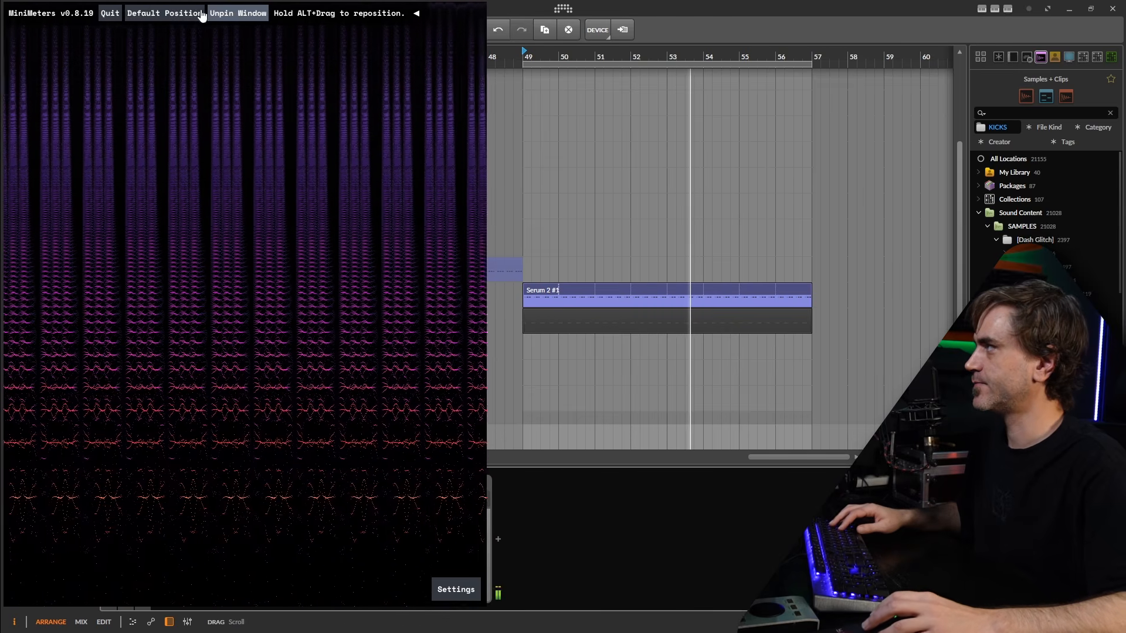
Move the MiniMeters window aside, clear it from view and take the Serum 2 bass track out of solo.
{"action": "left_click_drag", "start_coordinate": [404, 15], "coordinate": [1066, 15]}
{"action": "left_click", "coordinate": [249, 574]}
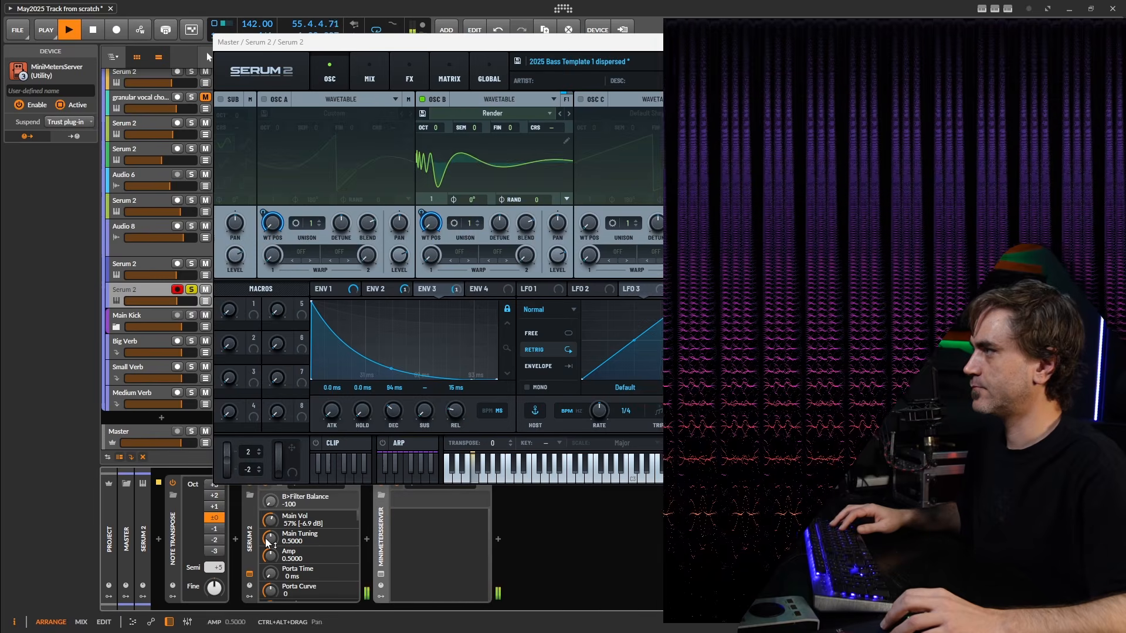
{"action": "left_click", "coordinate": [617, 116]}
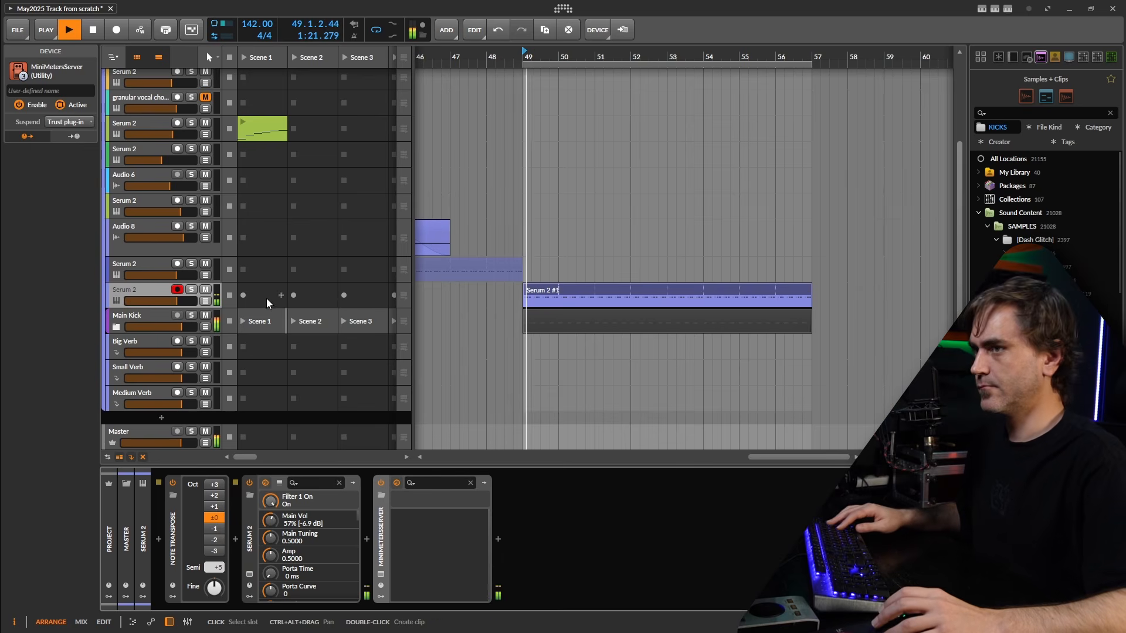
Select the Serum 2 bass track to show its channel level meter, stop playback and reopen Serum 2.
{"action": "left_click", "coordinate": [135, 289]}
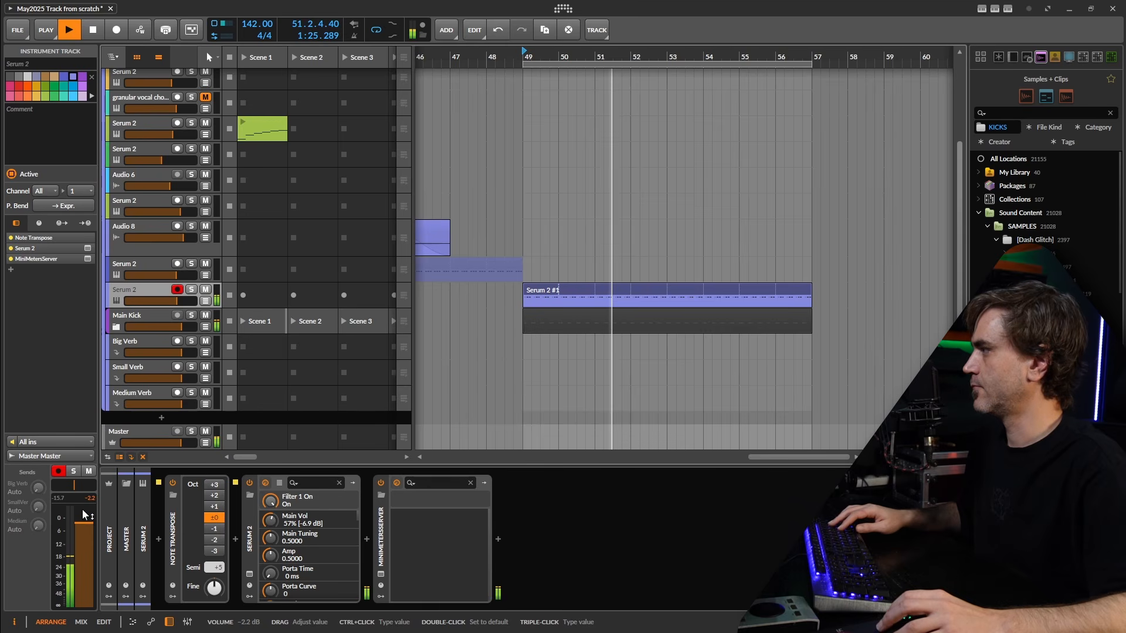
{"action": "key", "text": "space"}
{"action": "left_click", "coordinate": [87, 249]}
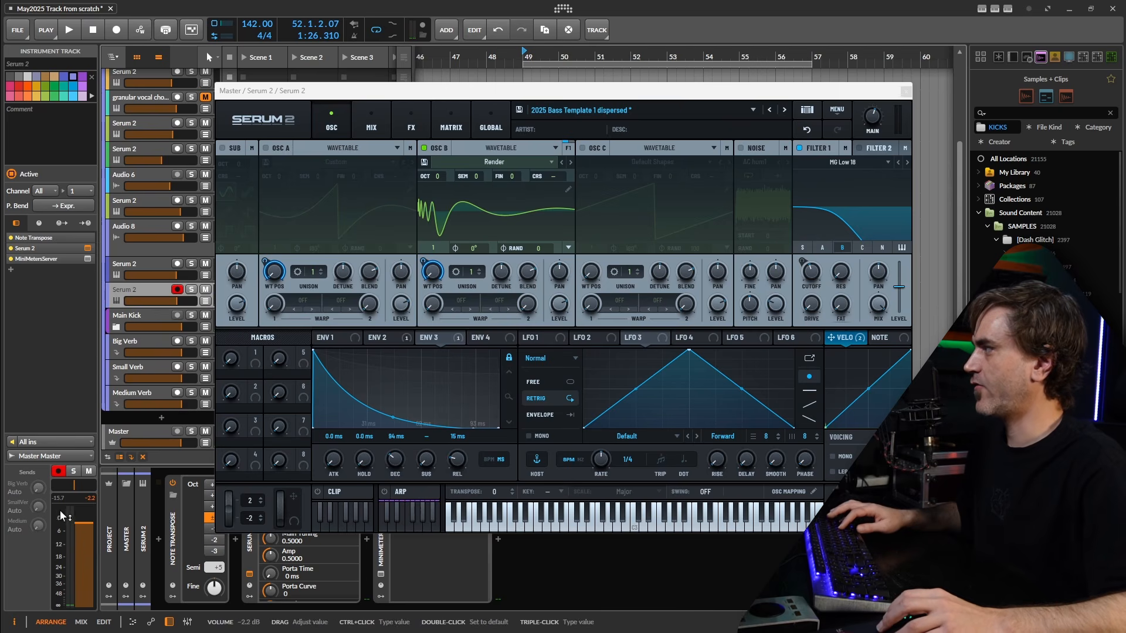
Swap oscillator B for oscillator A, route oscillator A through filter 1 and play the bassline briefly.
{"action": "left_click", "coordinate": [425, 148]}
{"action": "left_click", "coordinate": [267, 148]}
{"action": "key", "text": "space"}
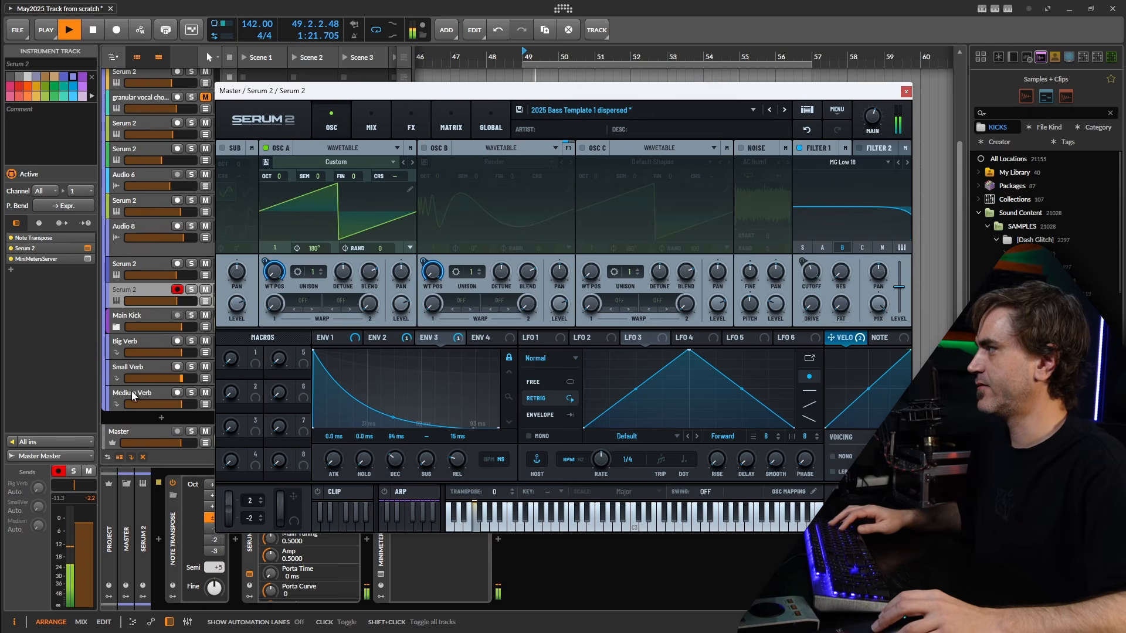
{"action": "key", "text": "space"}
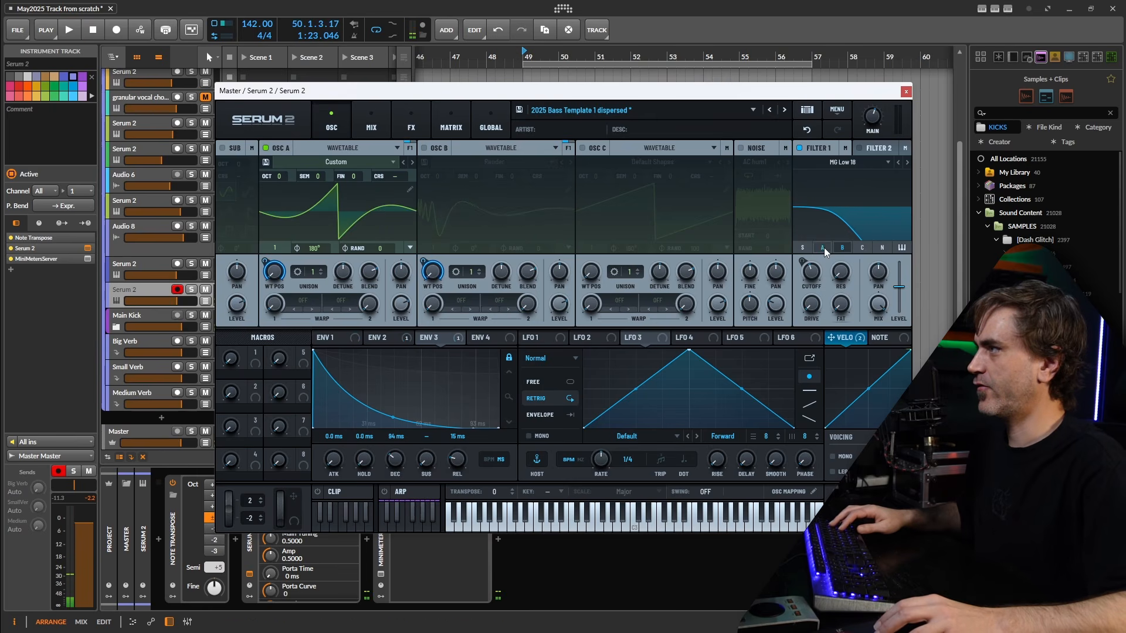
Replay the bassline on oscillator A several times to read its peak level on the track meter.
{"action": "key", "text": "space"}
{"action": "key", "text": "space"}
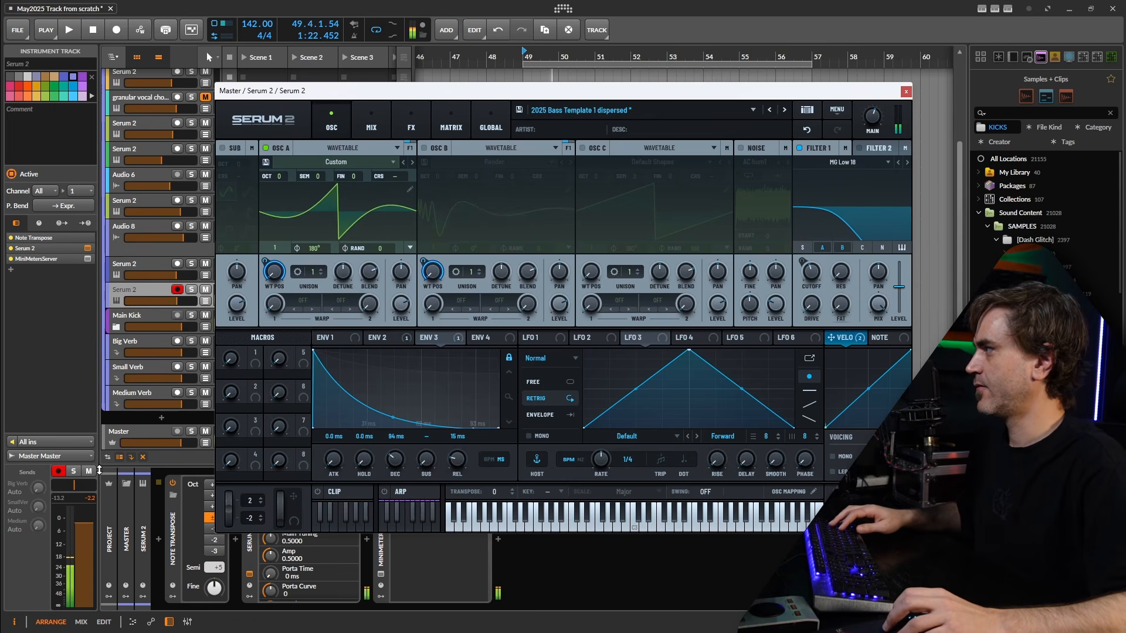
{"action": "key", "text": "space"}
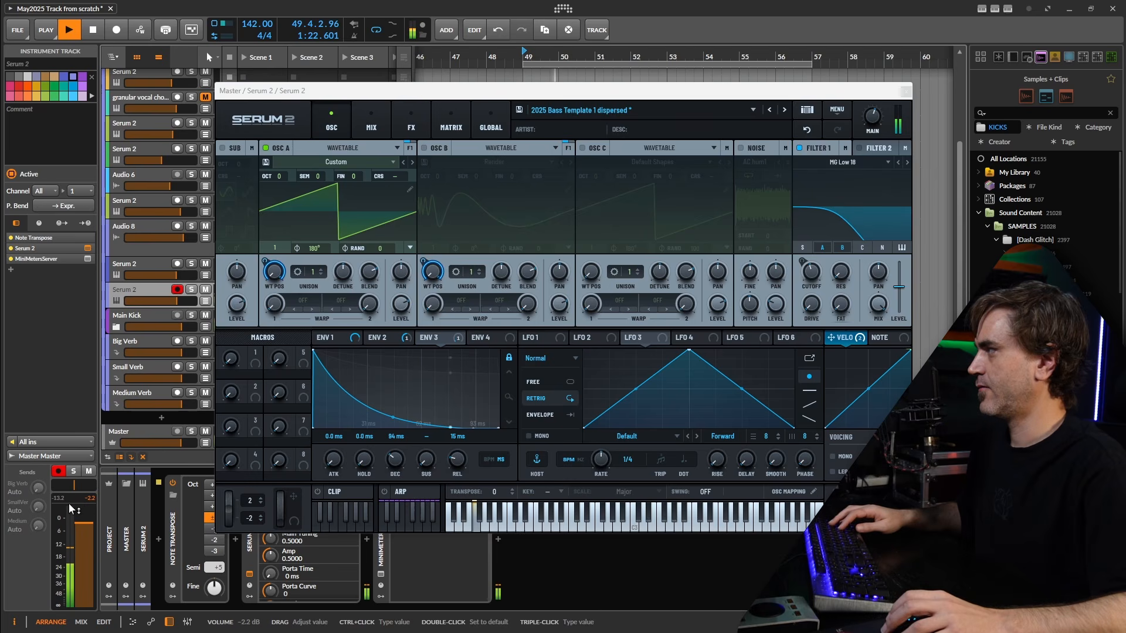
{"action": "key", "text": "space"}
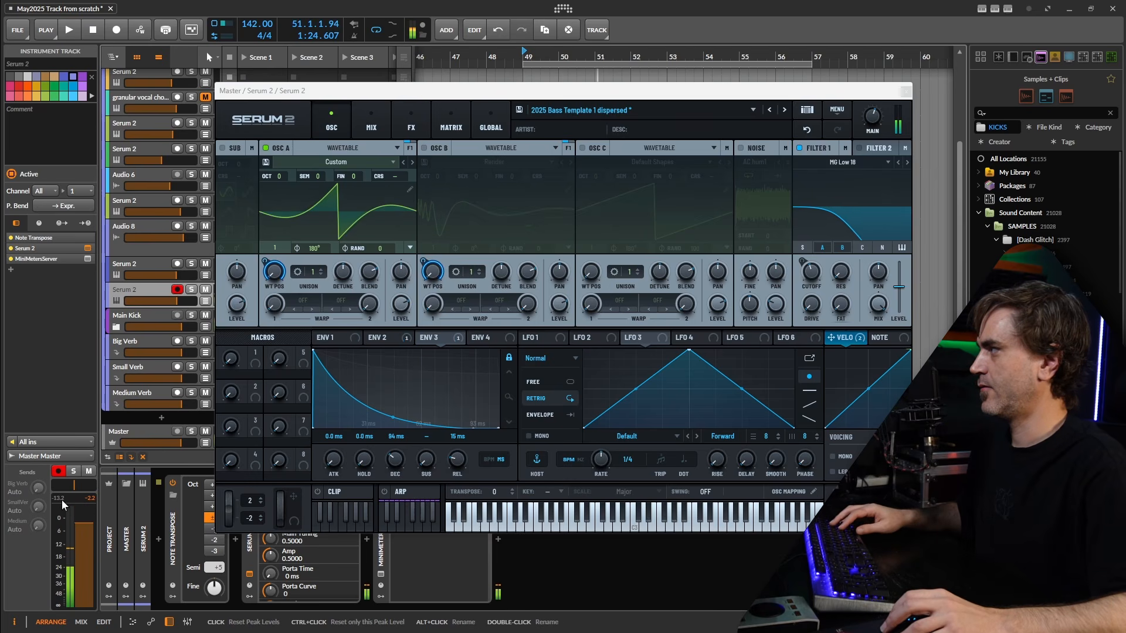
{"action": "key", "text": "space"}
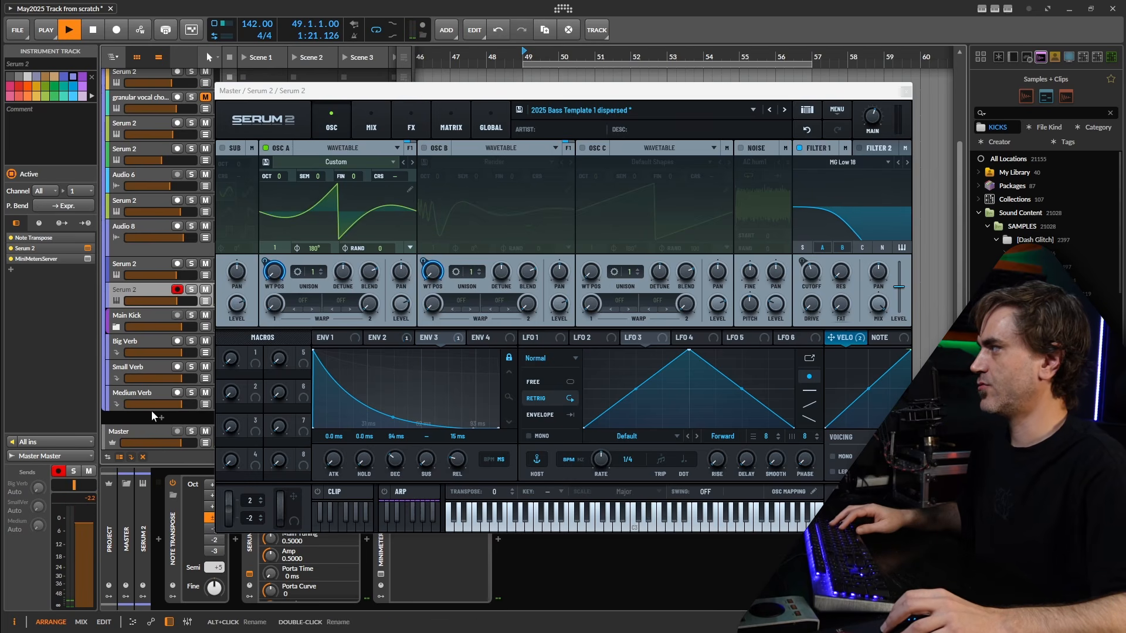
{"action": "key", "text": "space"}
Alternate between oscillators B and A while the bassline plays to compare their peak levels.
{"action": "left_click", "coordinate": [265, 148]}
{"action": "left_click", "coordinate": [424, 149]}
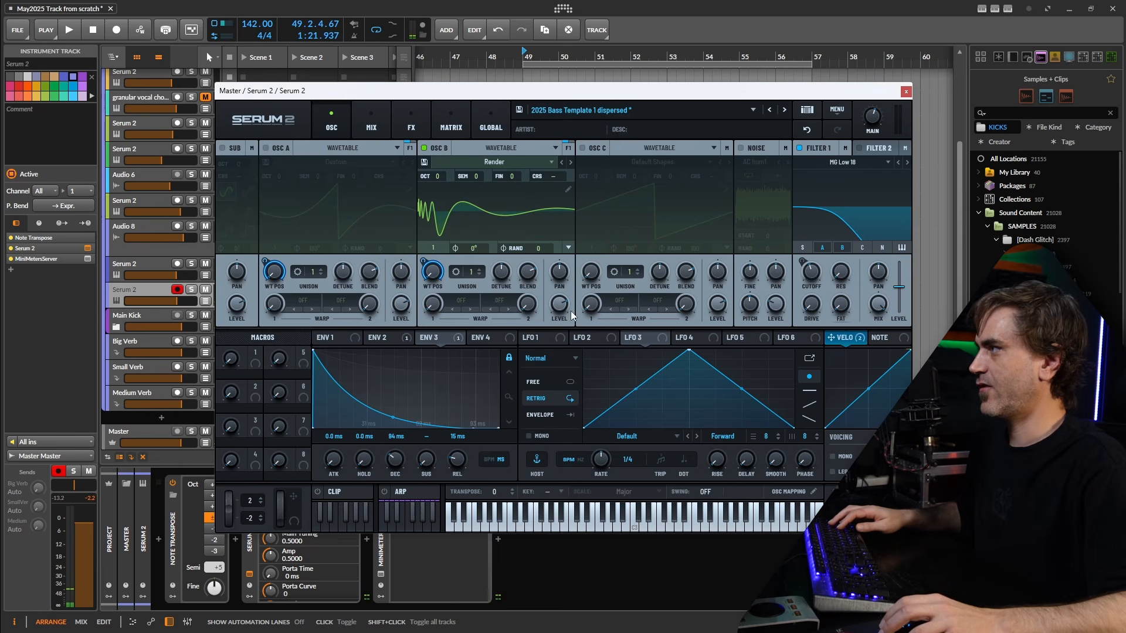
{"action": "key", "text": "space"}
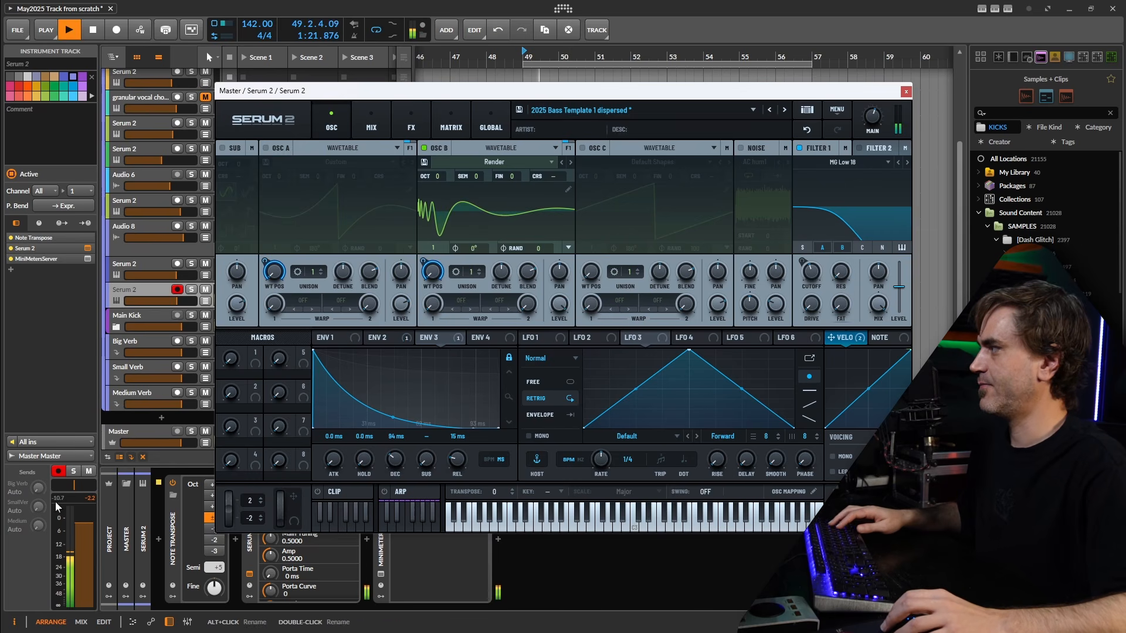
{"action": "left_click", "coordinate": [424, 148]}
{"action": "left_click", "coordinate": [267, 148]}
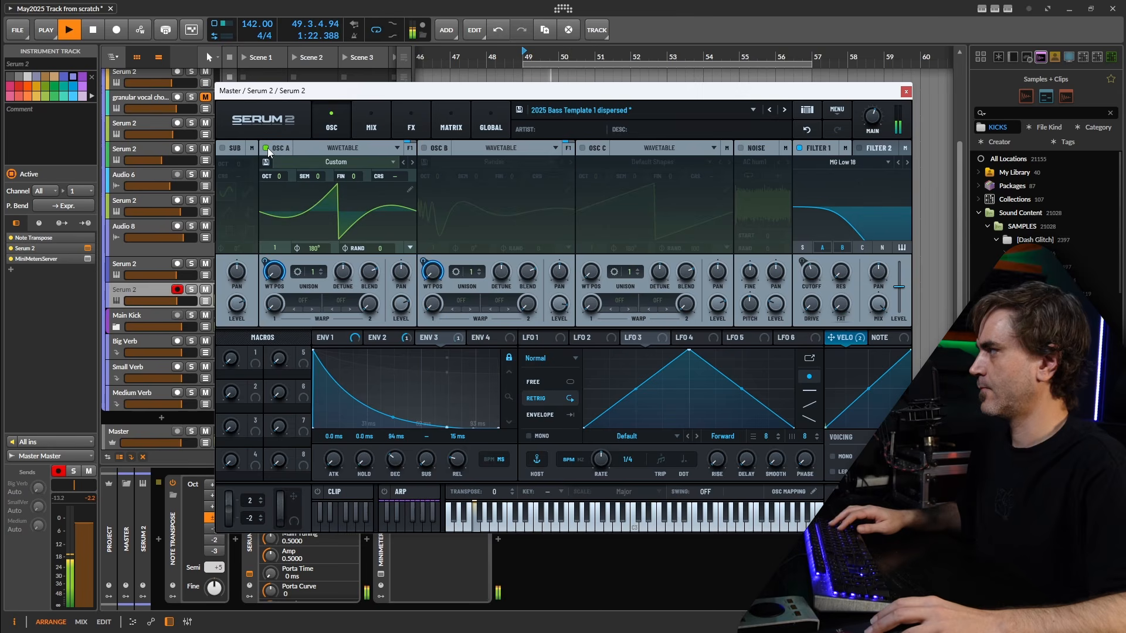
{"action": "left_click", "coordinate": [266, 148]}
{"action": "left_click", "coordinate": [424, 148]}
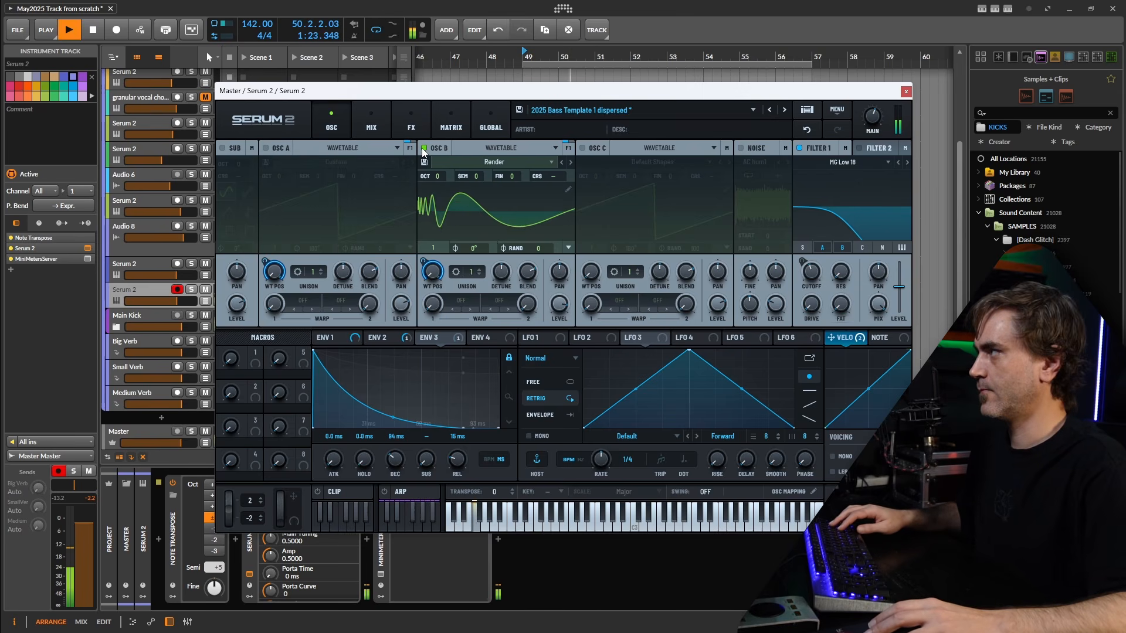
Switch back to oscillator A alone and replay the bassline to check its level and sound.
{"action": "key", "text": "space"}
{"action": "left_click", "coordinate": [424, 148]}
{"action": "left_click", "coordinate": [266, 148]}
{"action": "key", "text": "space"}
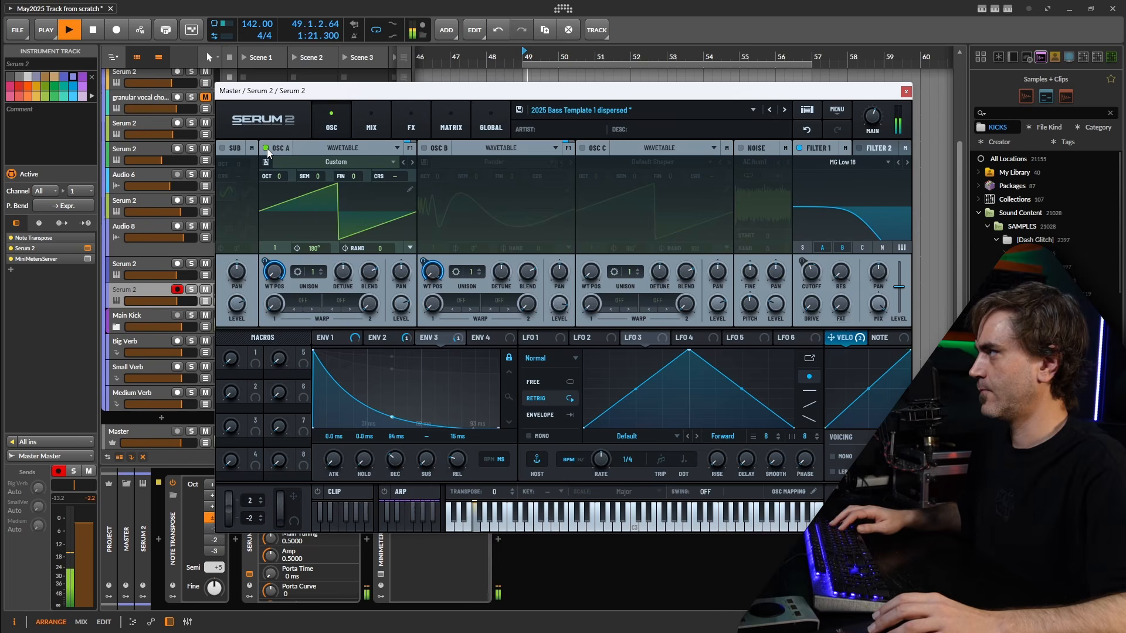
{"action": "key", "text": "space"}
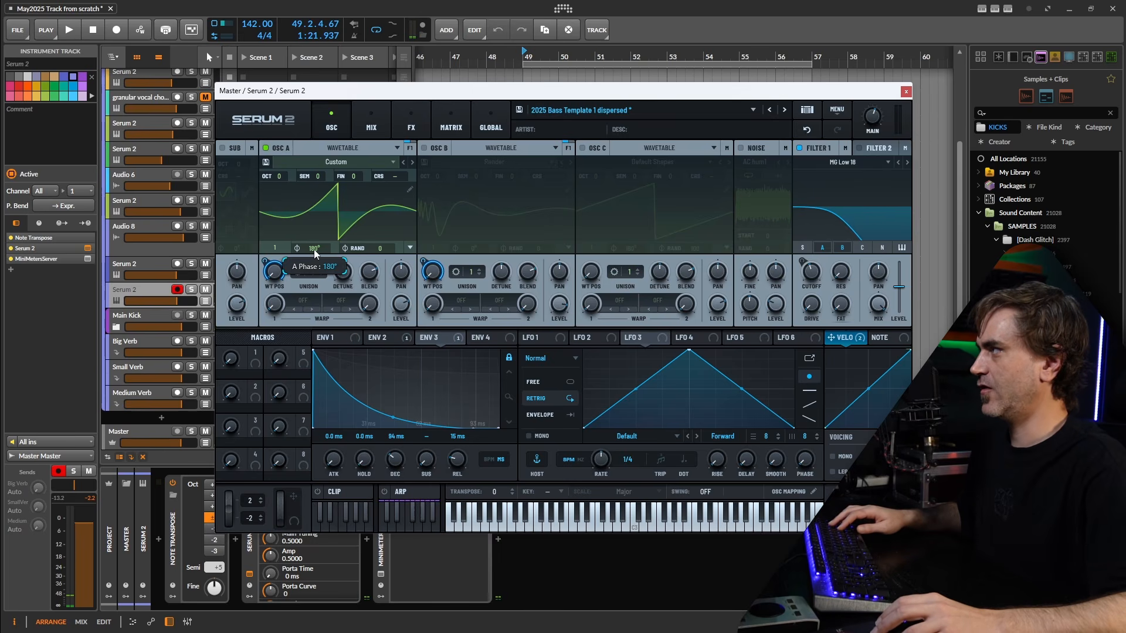
Try another start phase for oscillator A while replaying the bassline, and reset its phase to 0°.
{"action": "mouse_move", "coordinate": [313, 253]}
{"action": "left_mouse_down"}
{"action": "mouse_move", "coordinate": [314, 264]}
{"action": "mouse_move", "coordinate": [323, 237]}
{"action": "mouse_move", "coordinate": [314, 261]}
{"action": "left_mouse_up"}
{"action": "key", "text": "space"}
{"action": "key", "text": "space"}
{"action": "key", "text": "space"}
{"action": "key", "text": "space"}
{"action": "key", "text": "space"}
{"action": "key", "text": "space"}
{"action": "double_click", "coordinate": [316, 249]}
{"action": "key", "text": "space"}
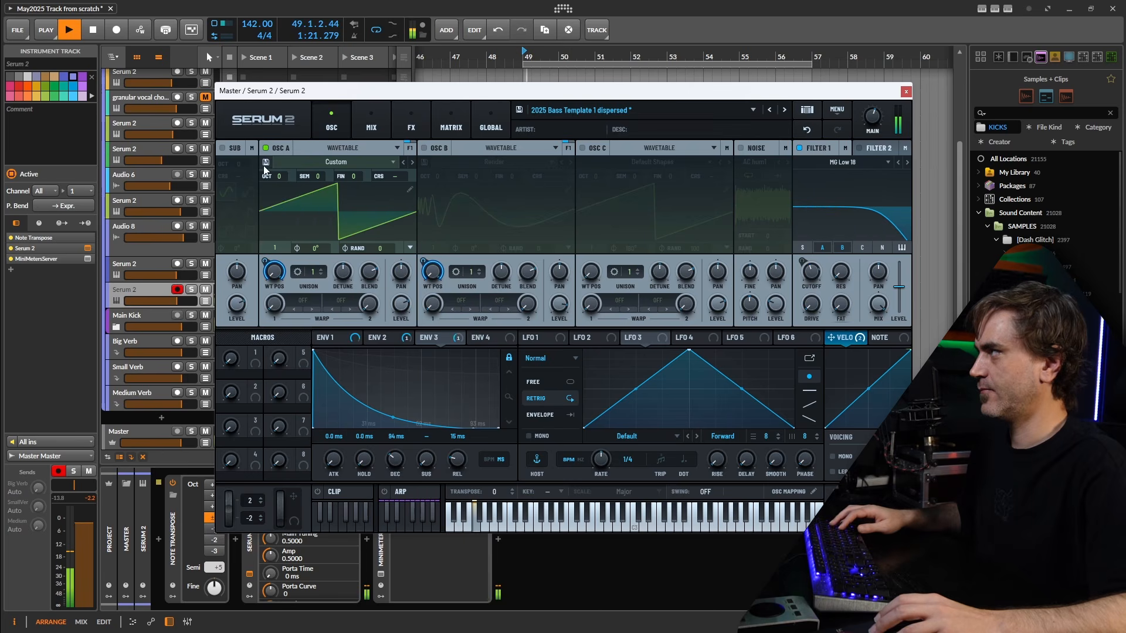
Change from oscillator A to oscillator B and replay the bassline to hear the dispersed wavetable.
{"action": "left_click", "coordinate": [266, 148]}
{"action": "key", "text": "space"}
{"action": "key", "text": "space"}
{"action": "left_click", "coordinate": [425, 148]}
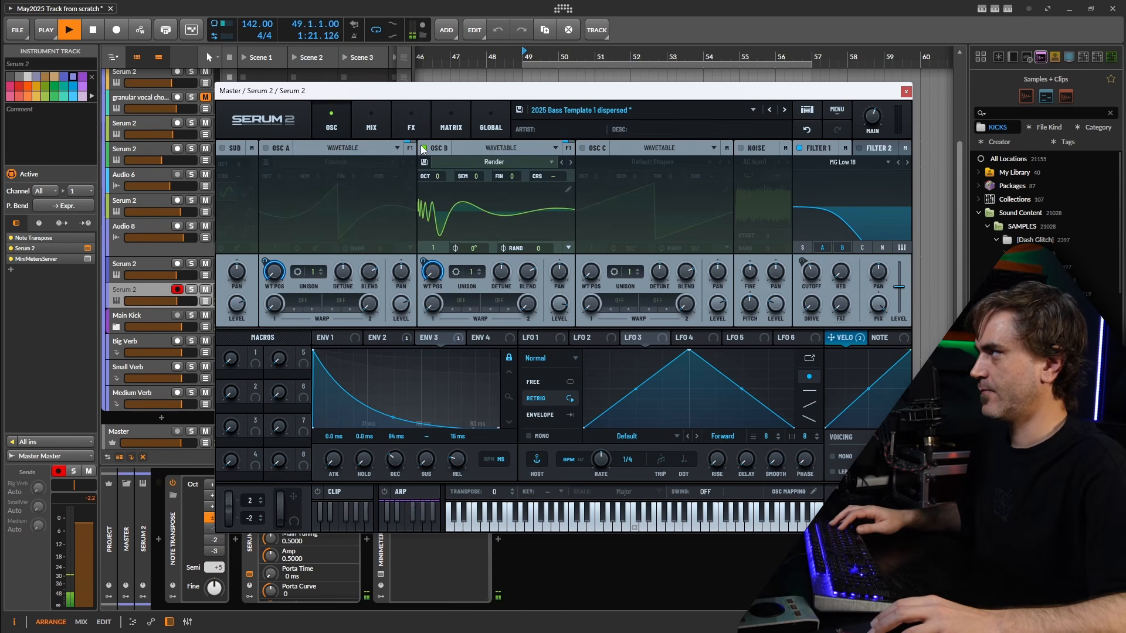
{"action": "key", "text": "space"}
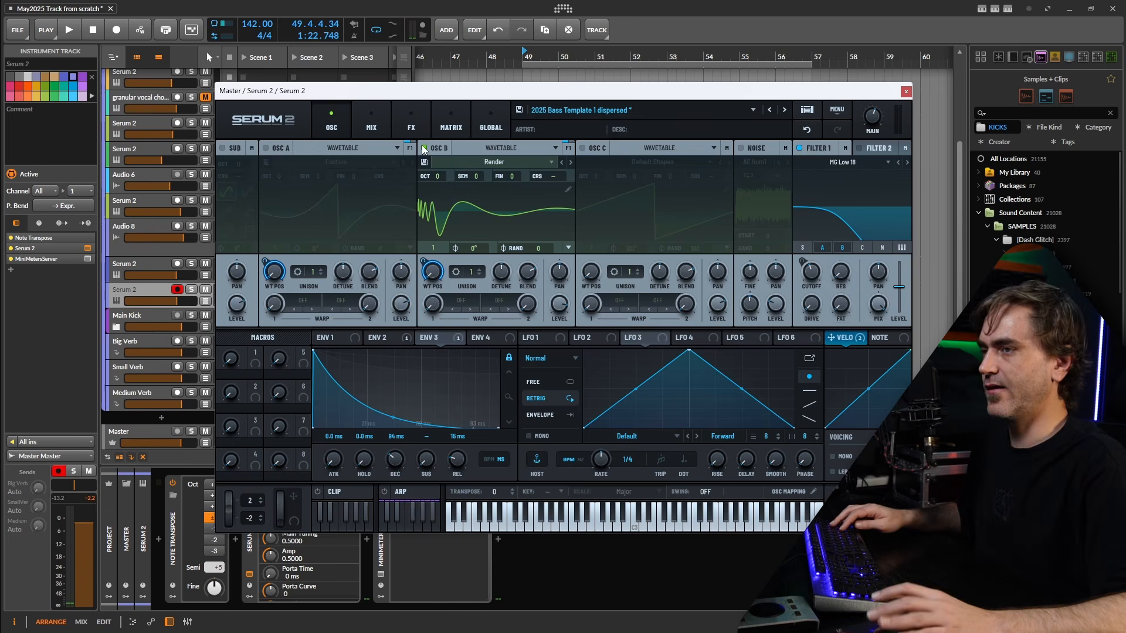
{"action": "key", "text": "space"}
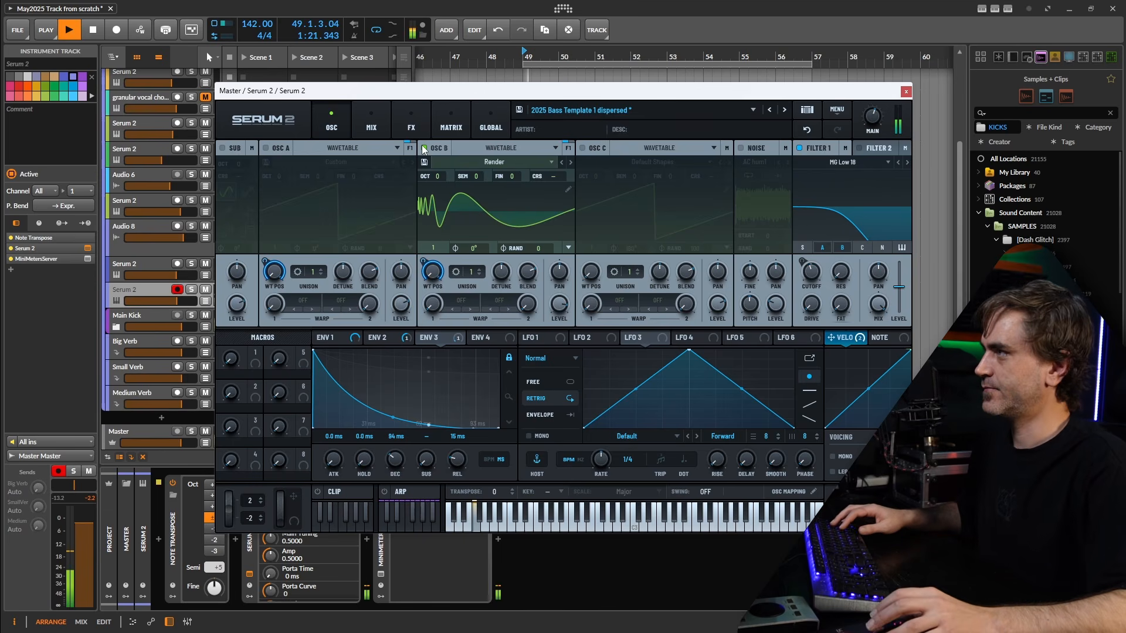
Compare oscillator A at 0° phase with oscillator B during playback, ending with only oscillator B enabled.
{"action": "left_click", "coordinate": [424, 149]}
{"action": "left_click", "coordinate": [267, 148]}
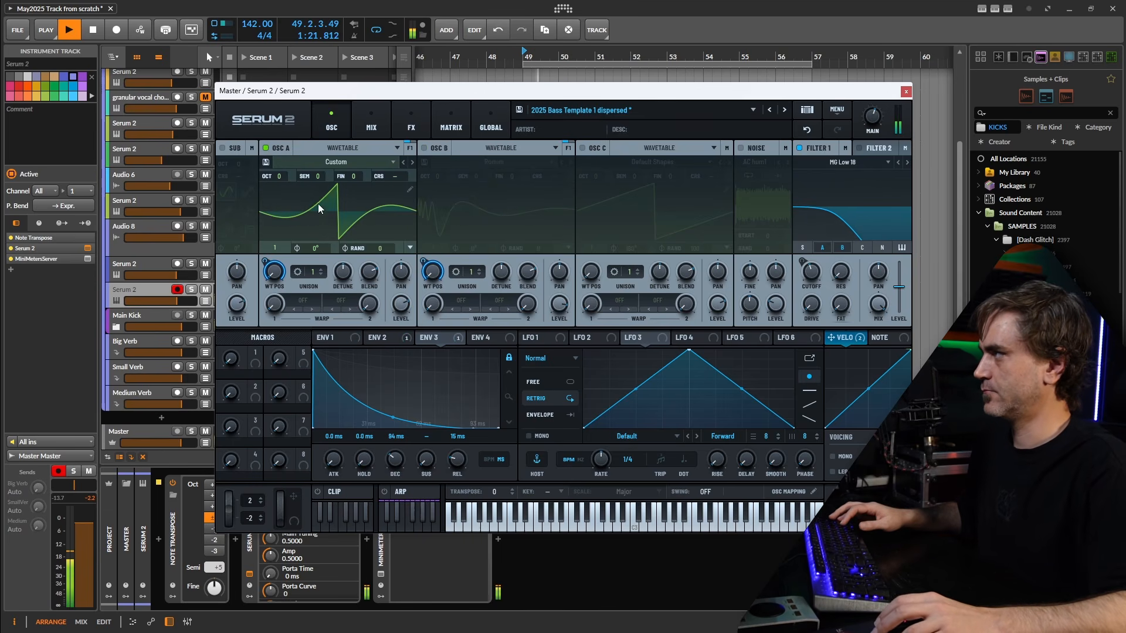
{"action": "left_click", "coordinate": [266, 148]}
{"action": "left_click", "coordinate": [424, 148]}
{"action": "key", "text": "space"}
{"action": "key", "text": "space"}
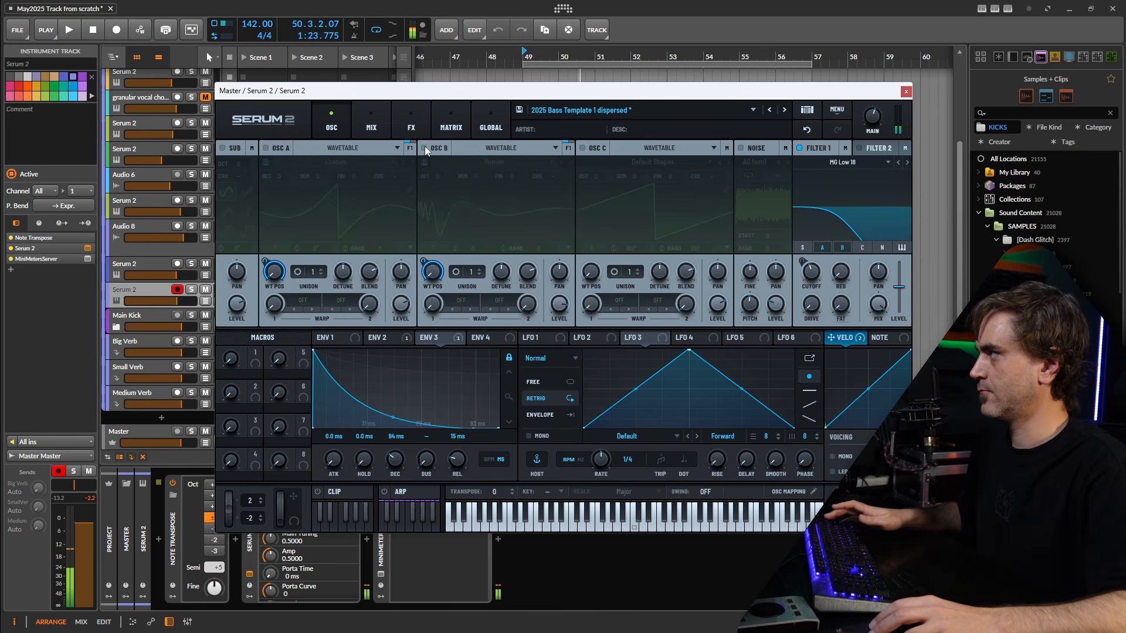
{"action": "key", "text": "space"}
Try the Low 18 type on filter 1 and play the bassline.
{"action": "left_click", "coordinate": [832, 168]}
{"action": "mouse_move", "coordinate": [838, 179]}
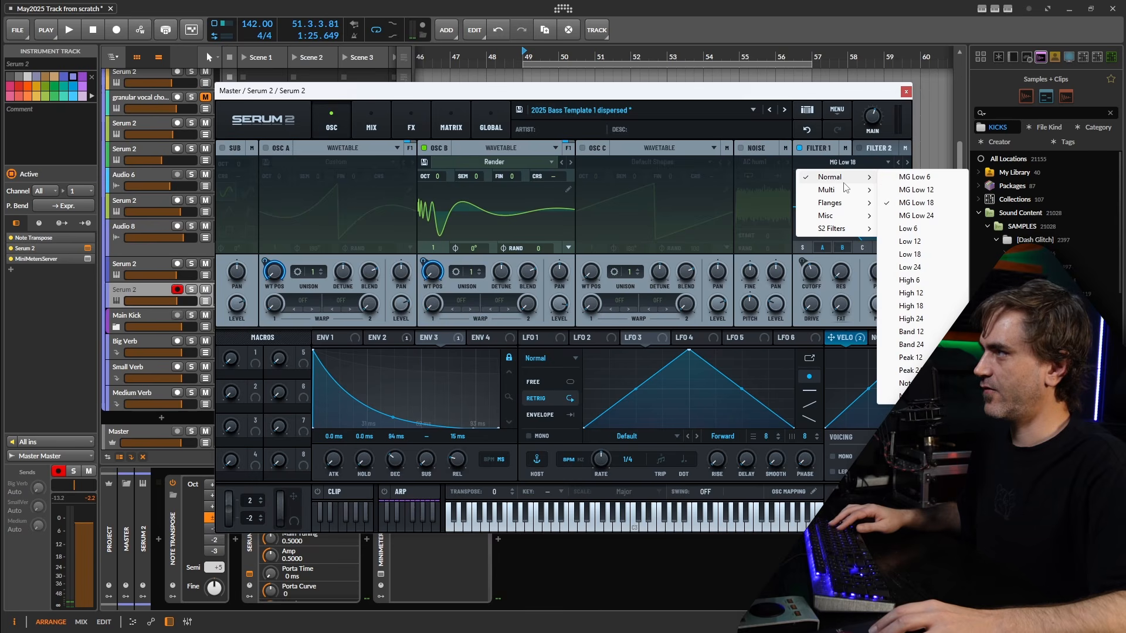
{"action": "left_click", "coordinate": [919, 260]}
{"action": "key", "text": "space"}
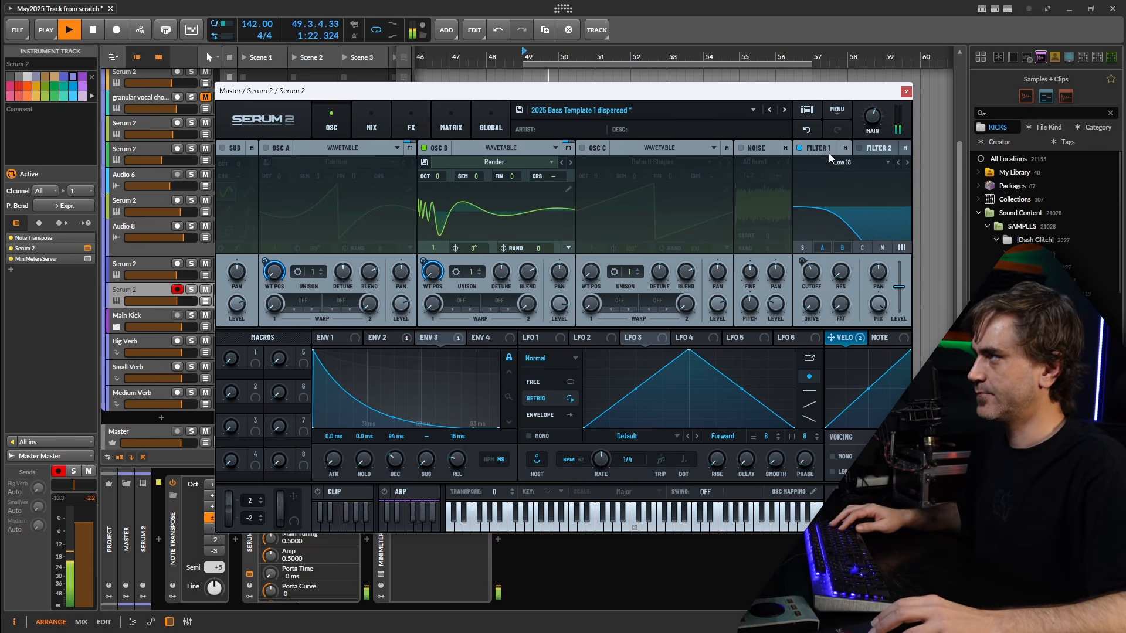
{"action": "key", "text": "space"}
Change filter 1 to MG Low 18 and replay the bassline for comparison.
{"action": "left_click", "coordinate": [840, 163]}
{"action": "mouse_move", "coordinate": [839, 177]}
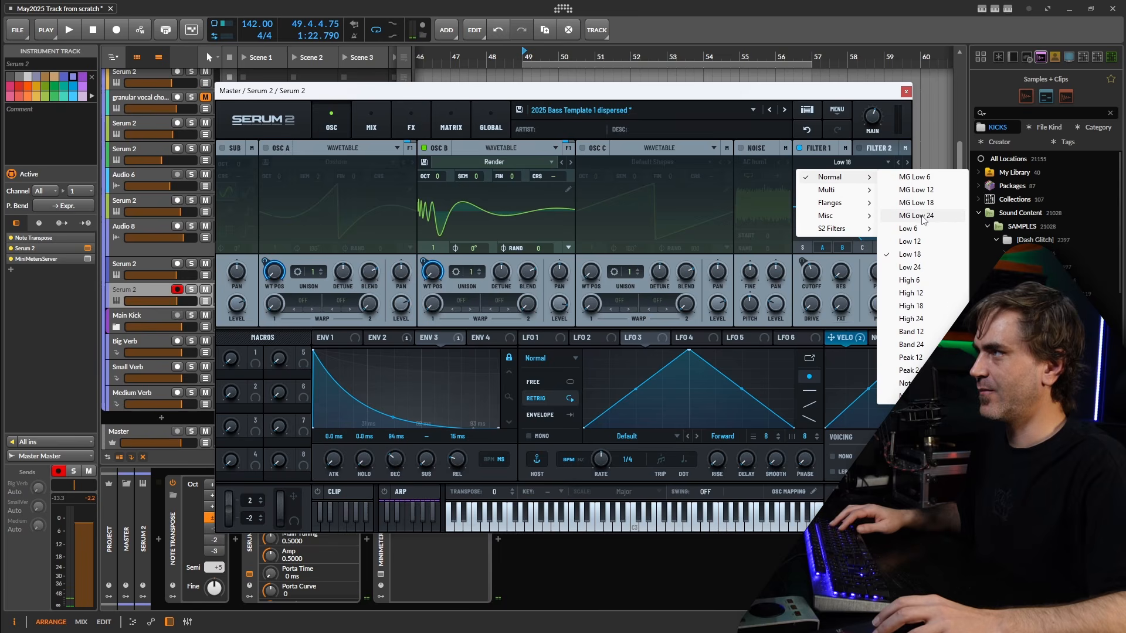
{"action": "left_click", "coordinate": [927, 205]}
{"action": "key", "text": "space"}
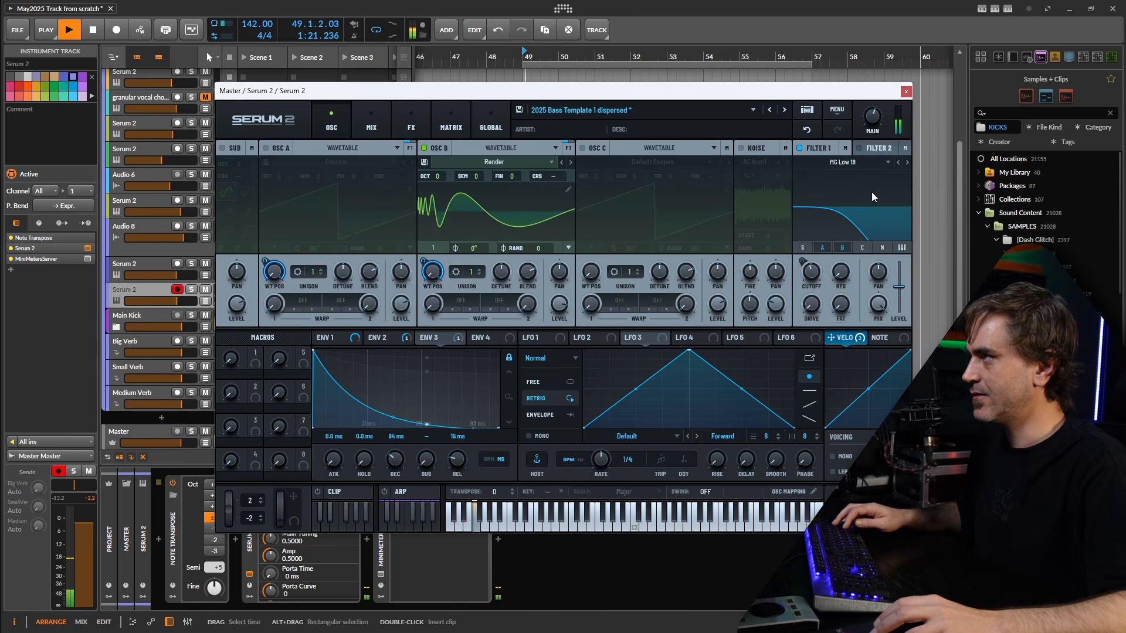
Try Low 18 and Low 24 in turn as filter 1's type while the bassline plays.
{"action": "left_click", "coordinate": [841, 163]}
{"action": "mouse_move", "coordinate": [839, 178]}
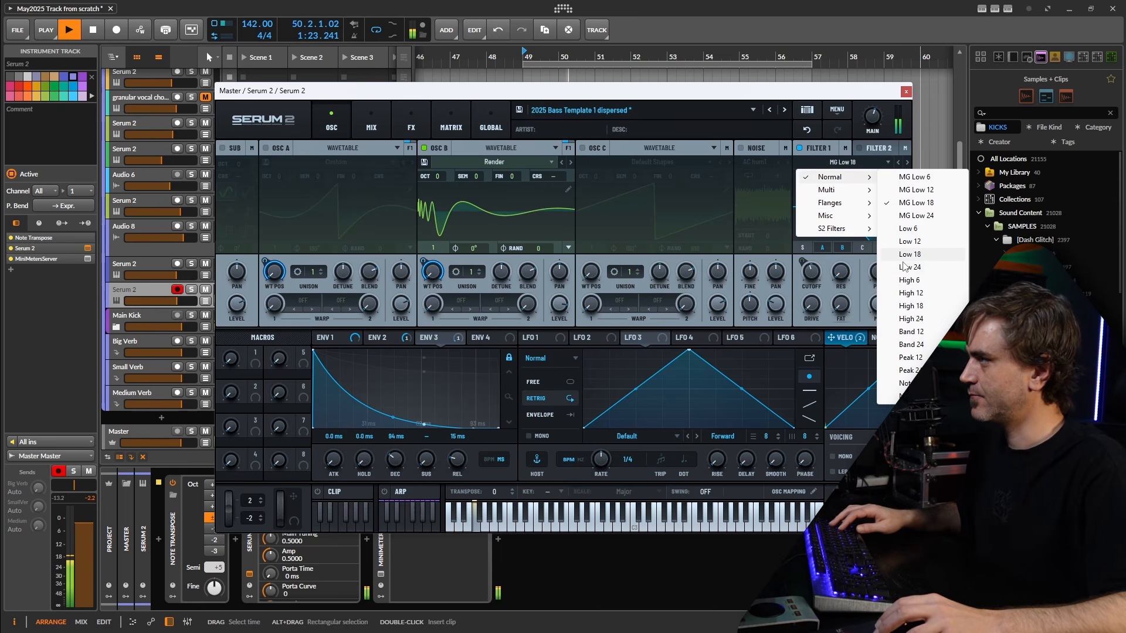
{"action": "left_click", "coordinate": [917, 256]}
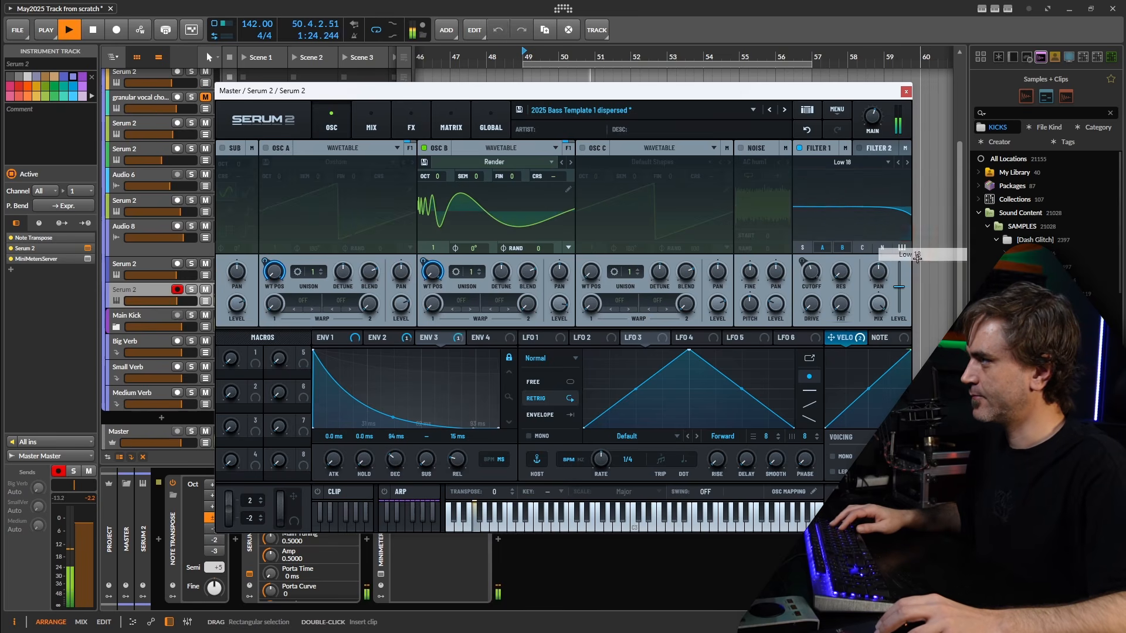
{"action": "left_click", "coordinate": [846, 164]}
{"action": "mouse_move", "coordinate": [839, 177]}
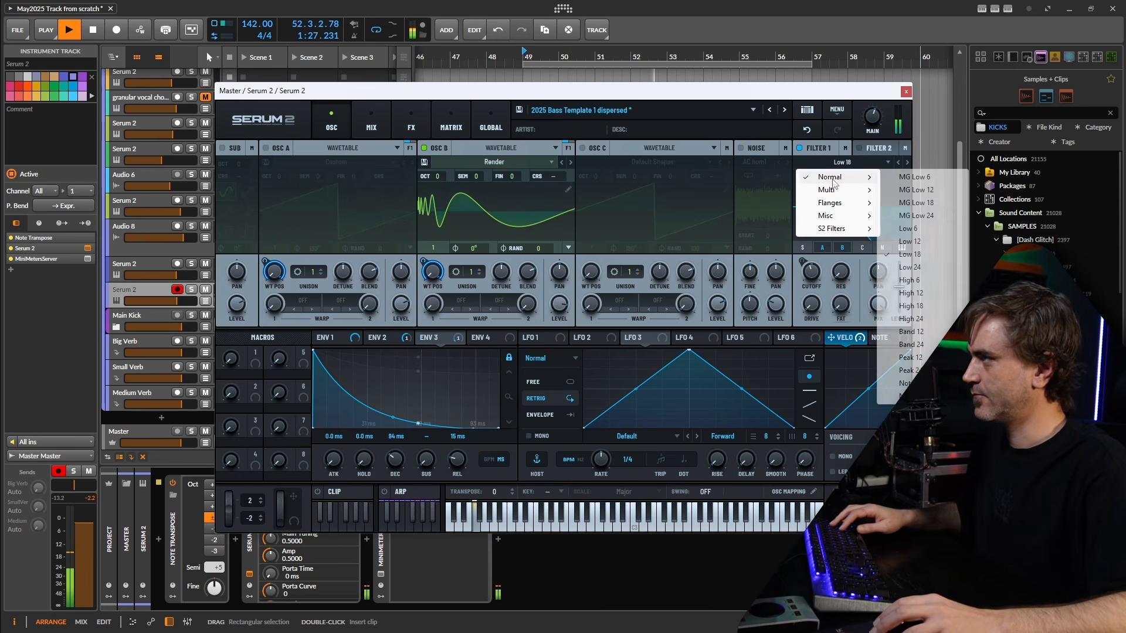
{"action": "left_click", "coordinate": [916, 268]}
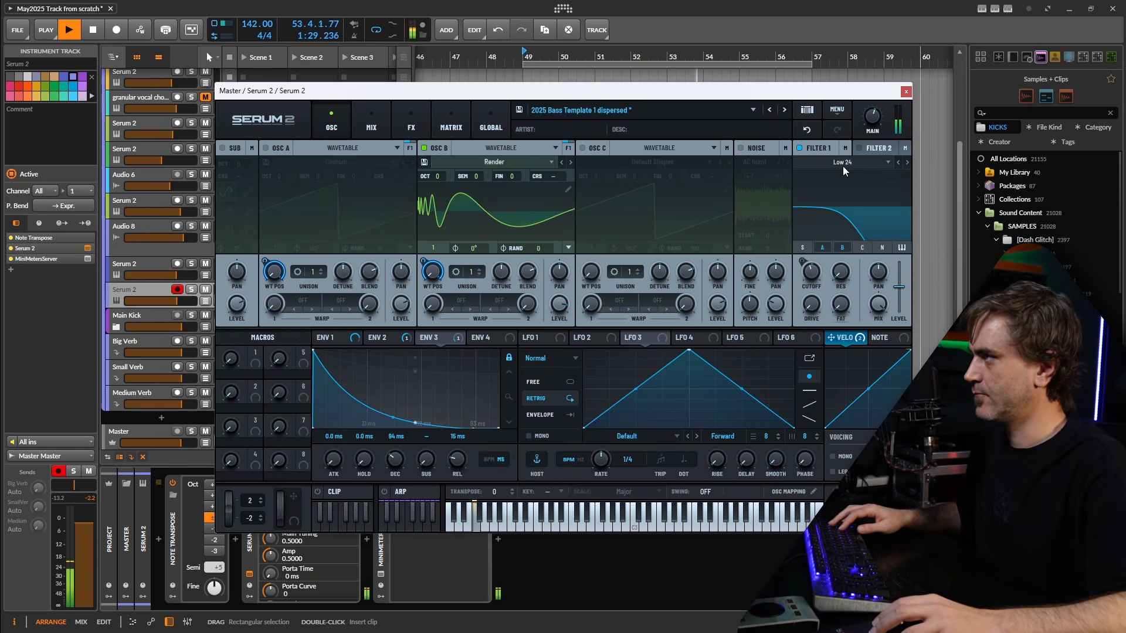
Set filter 1 to the Low 18 type and replay the bassline to check its sound.
{"action": "left_click", "coordinate": [846, 163]}
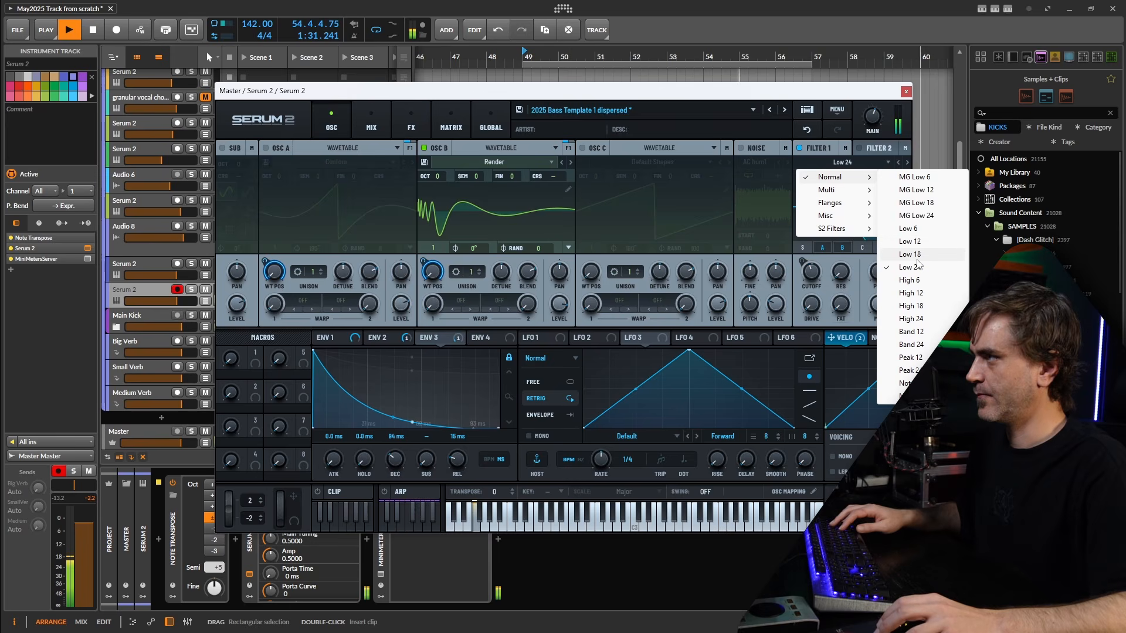
{"action": "left_click", "coordinate": [910, 255]}
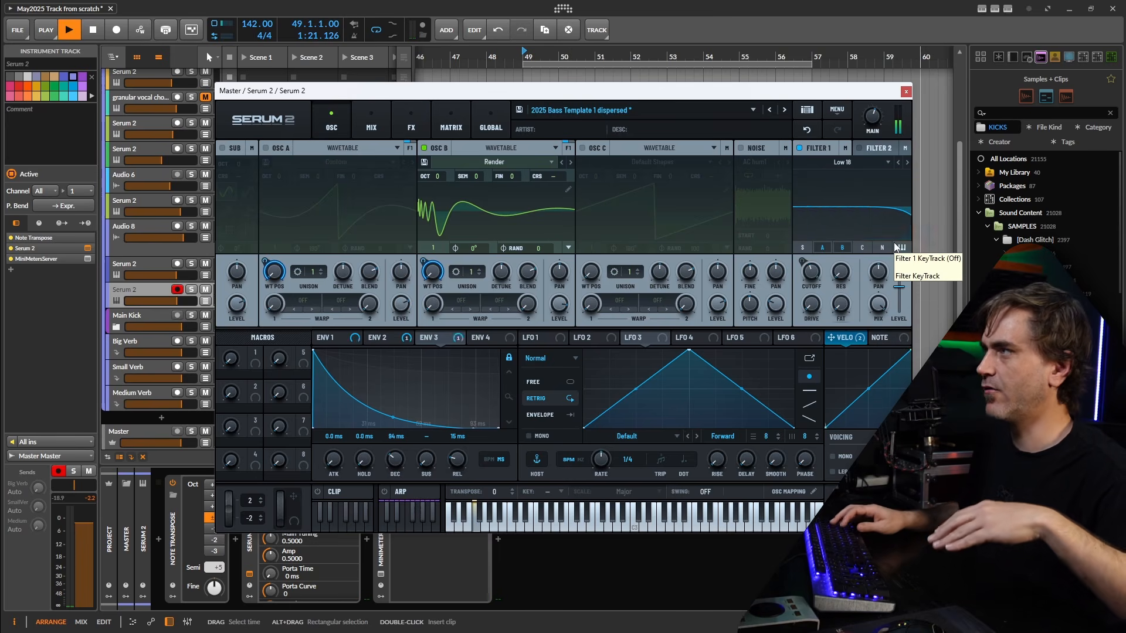
{"action": "key", "text": "space"}
{"action": "key", "text": "space"}
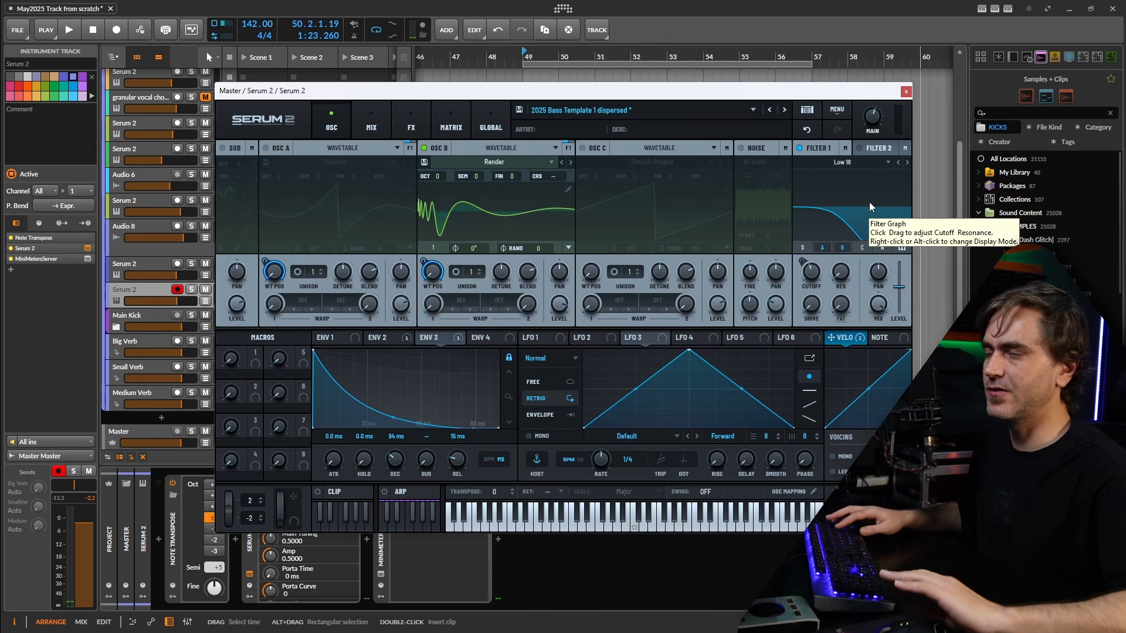
{"action": "key", "text": "space"}
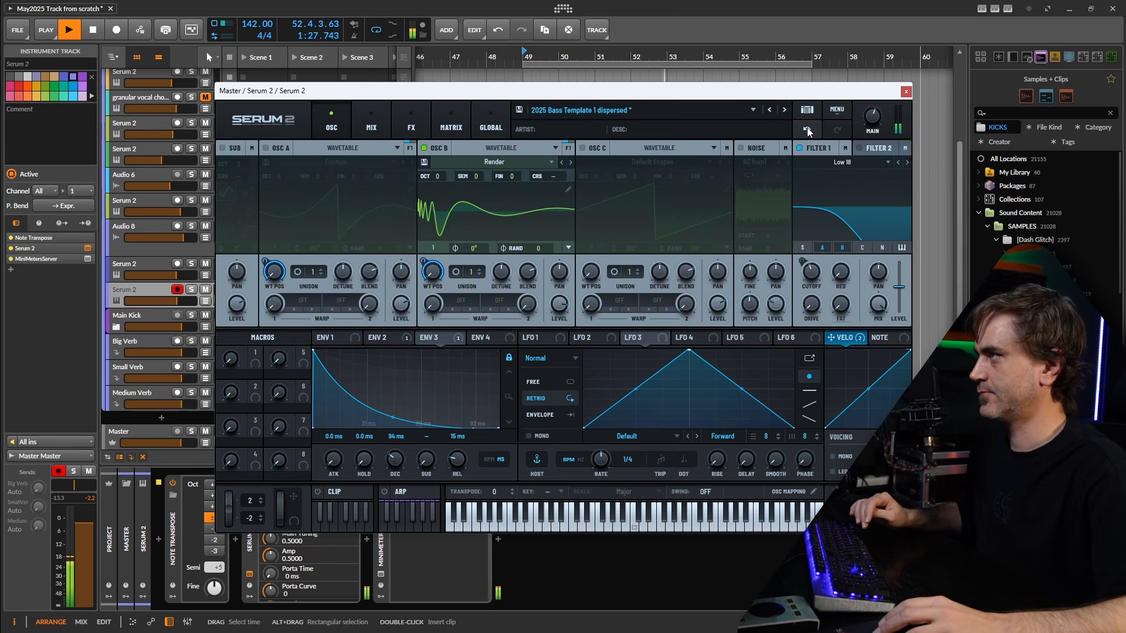
Save the Serum 2 preset in the User folder as "2025 Bass Template 1 dispersed subvel".
{"action": "left_click", "coordinate": [519, 111]}
{"action": "left_click", "coordinate": [393, 332]}
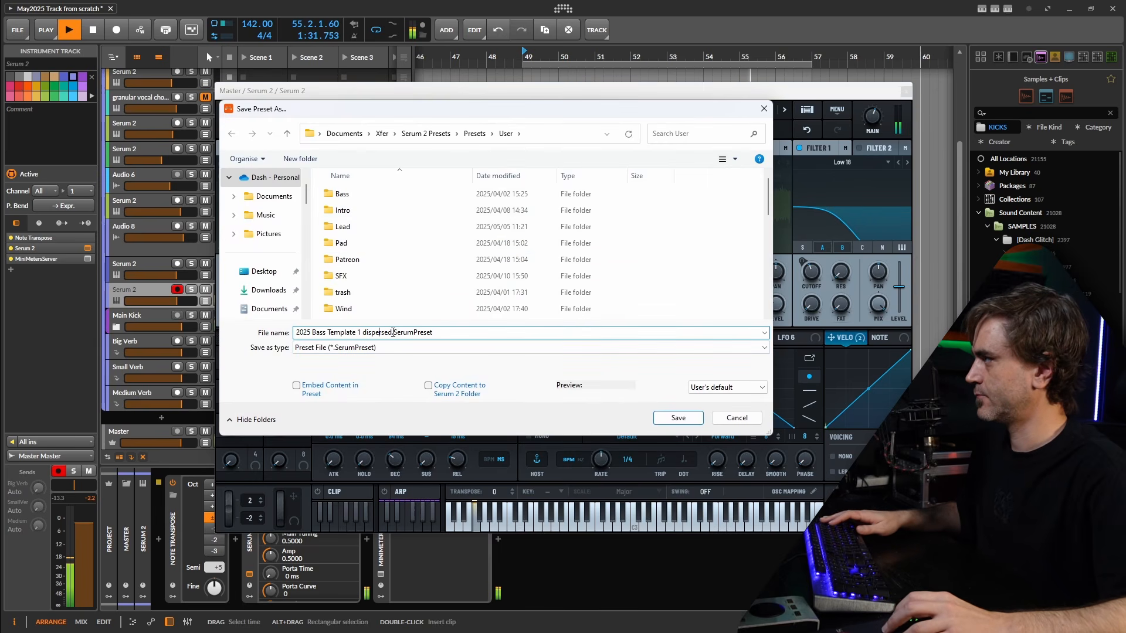
{"action": "type", "text": "subvel"}
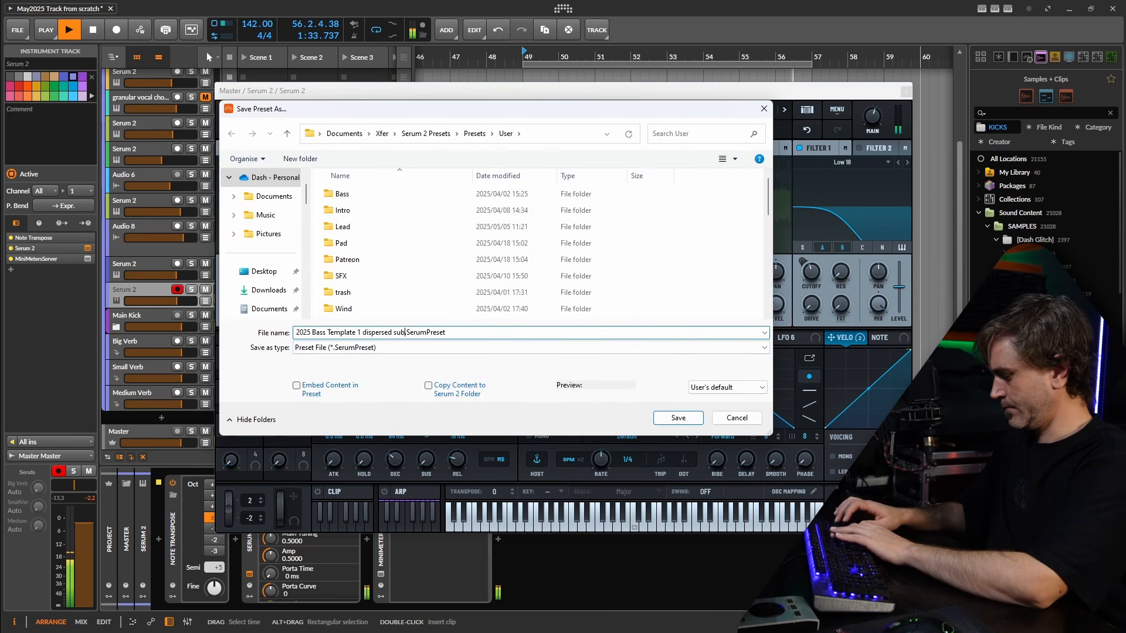
{"action": "key", "text": "Return"}
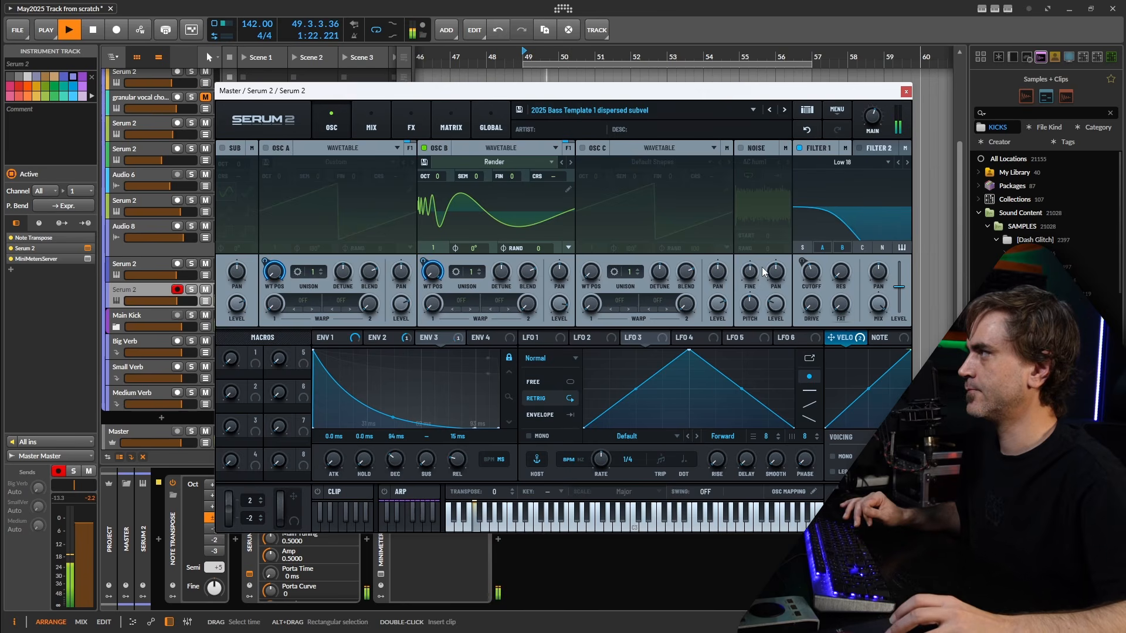